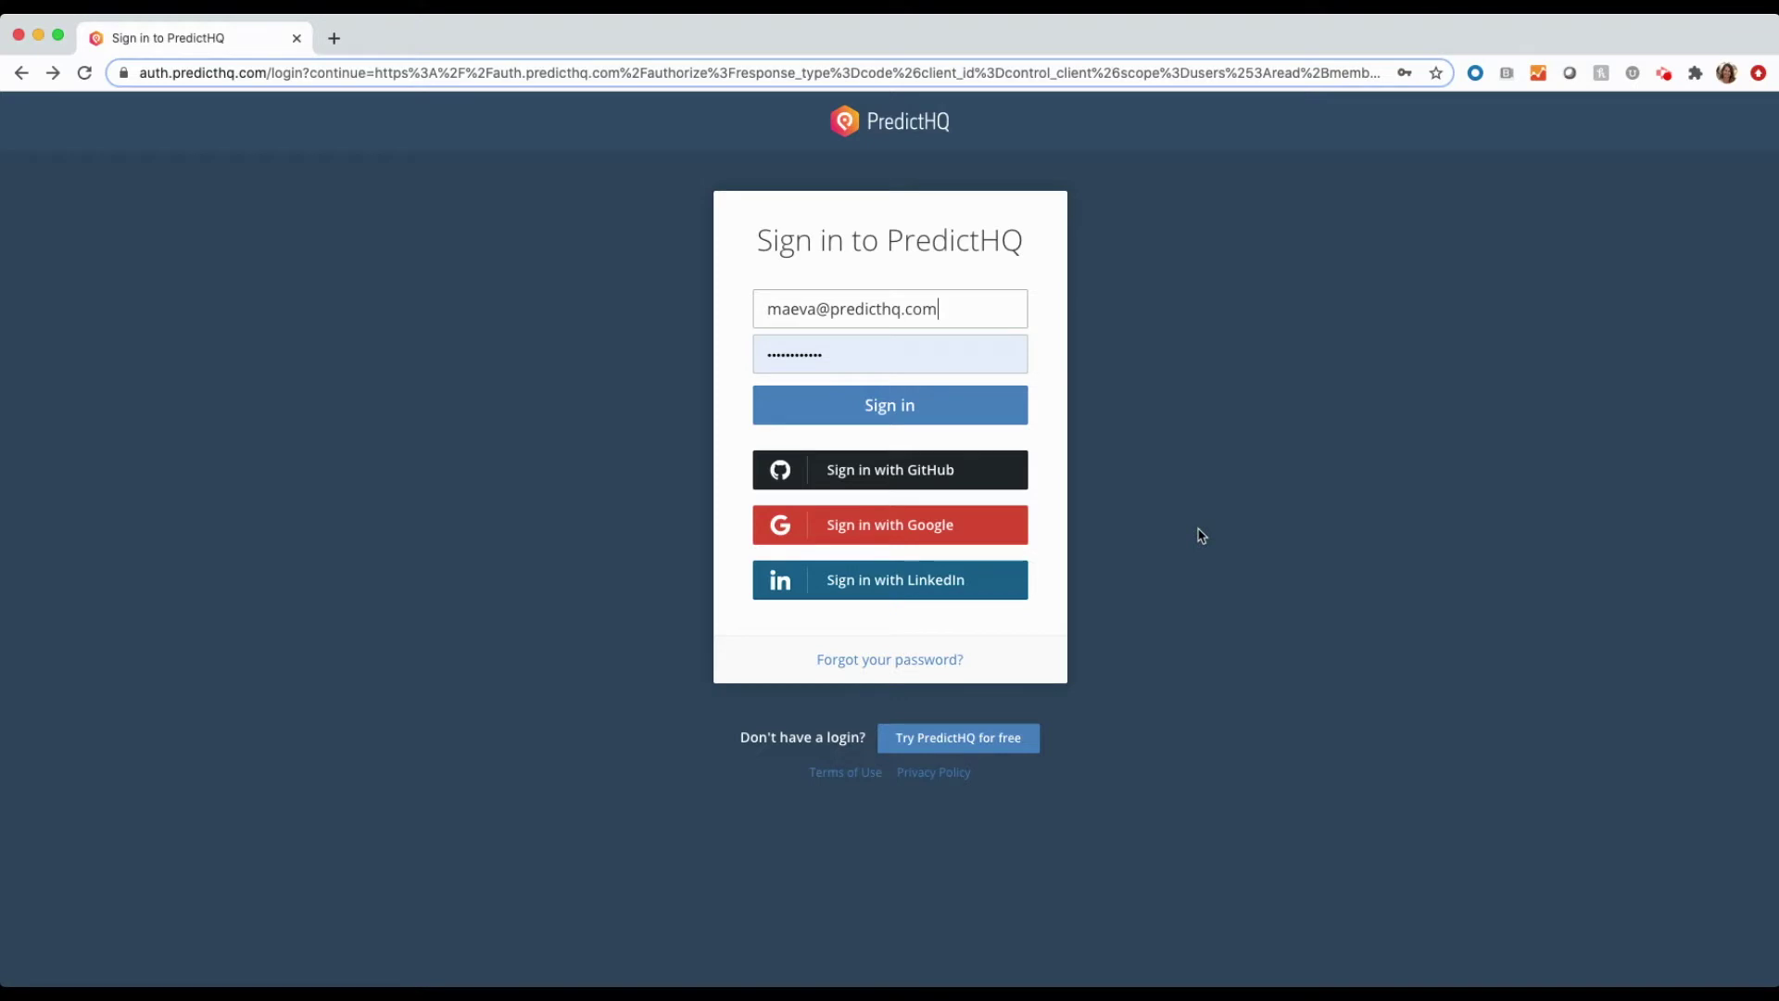
# Step: Sign in to PredictHQ and start a new configuration from the saved notification configurations
pyautogui.click(988, 408)
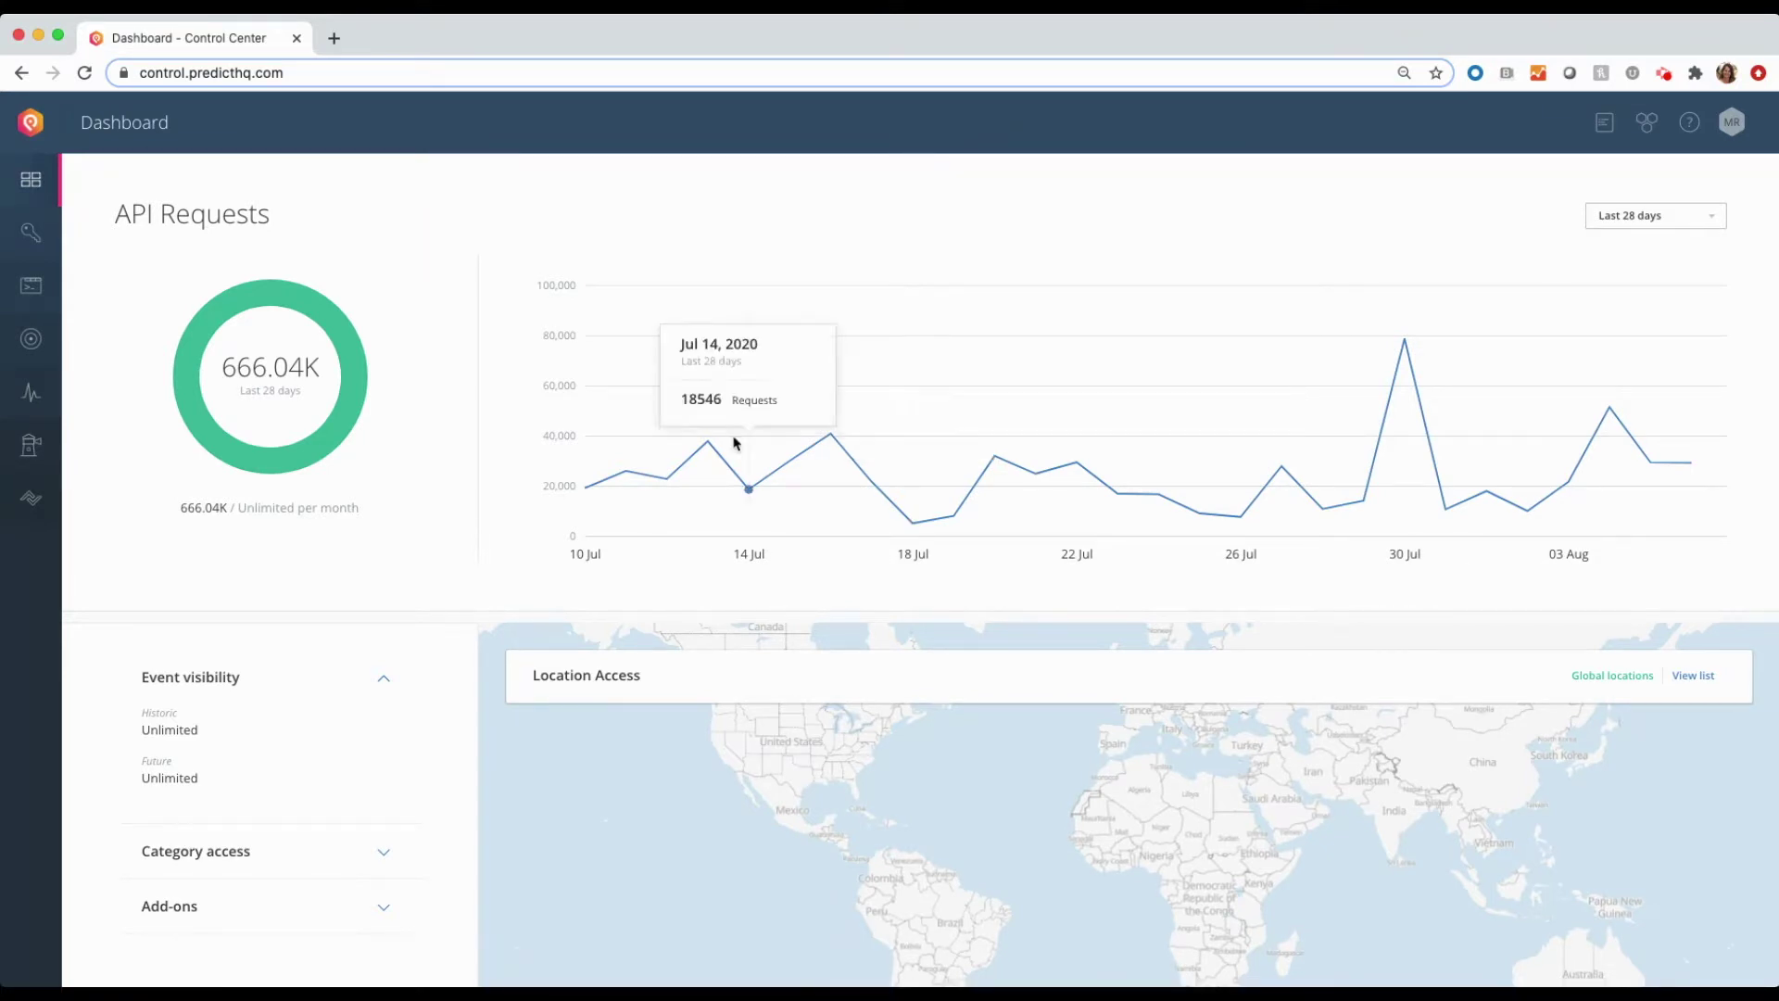
pyautogui.moveTo(38, 501)
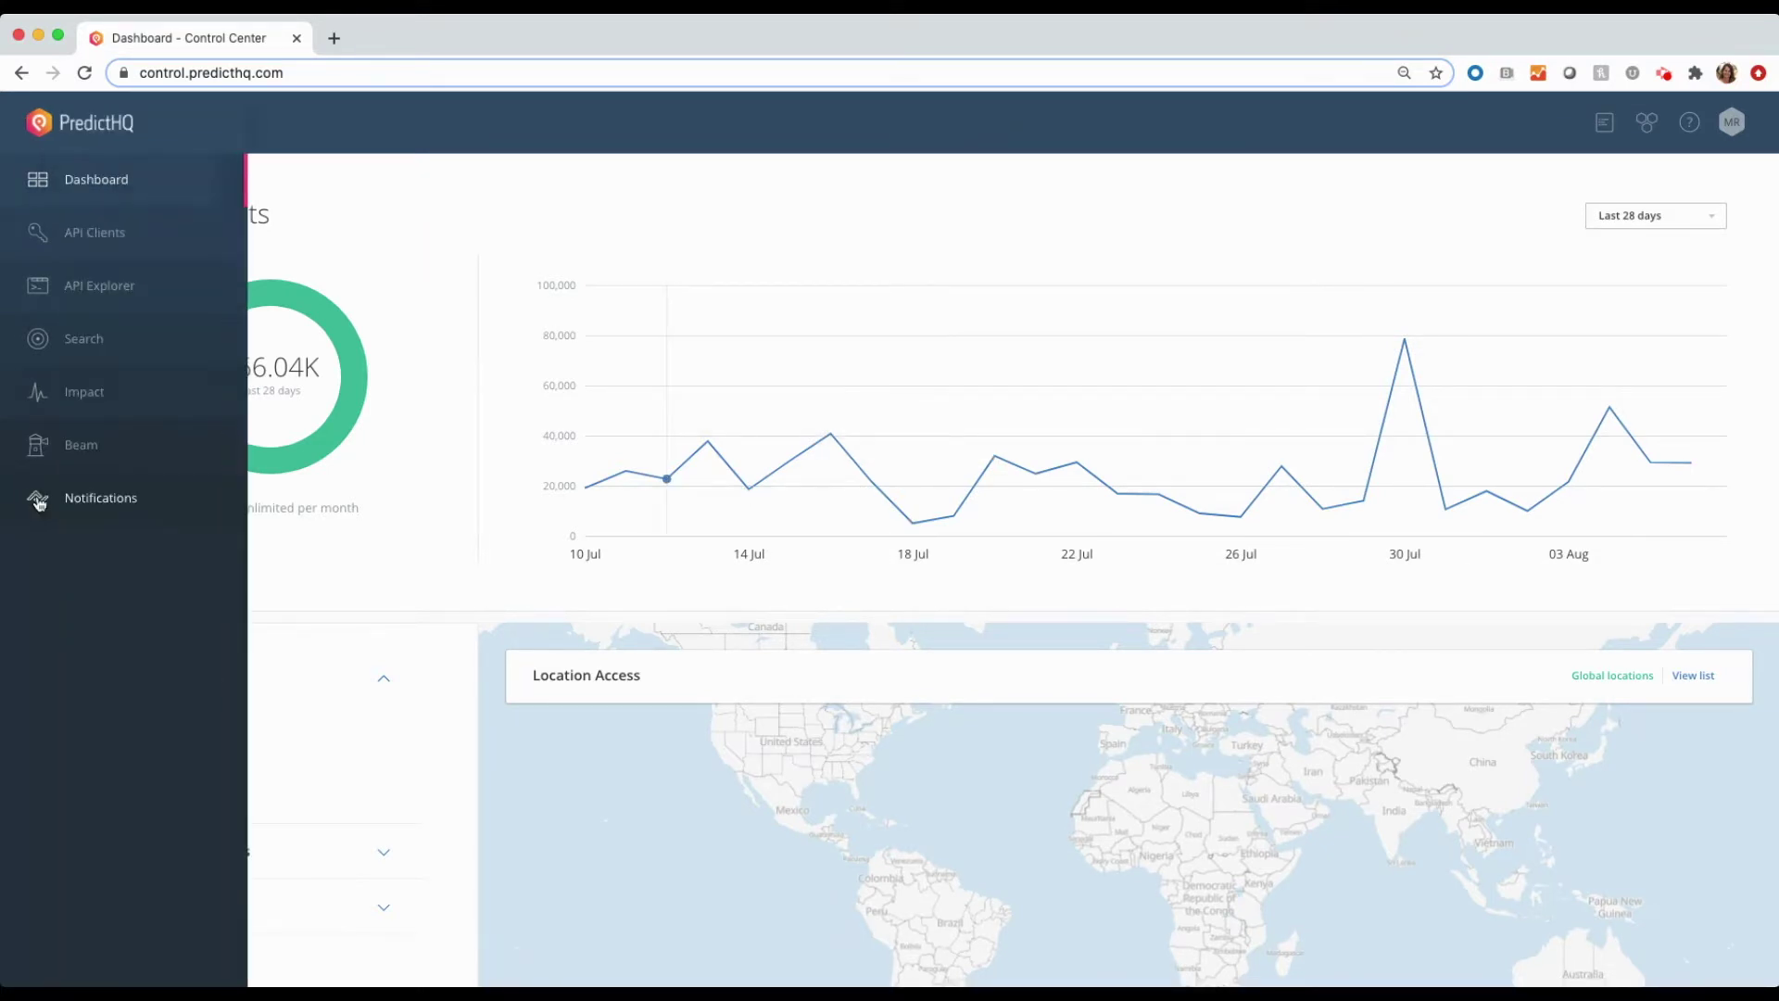
pyautogui.click(122, 506)
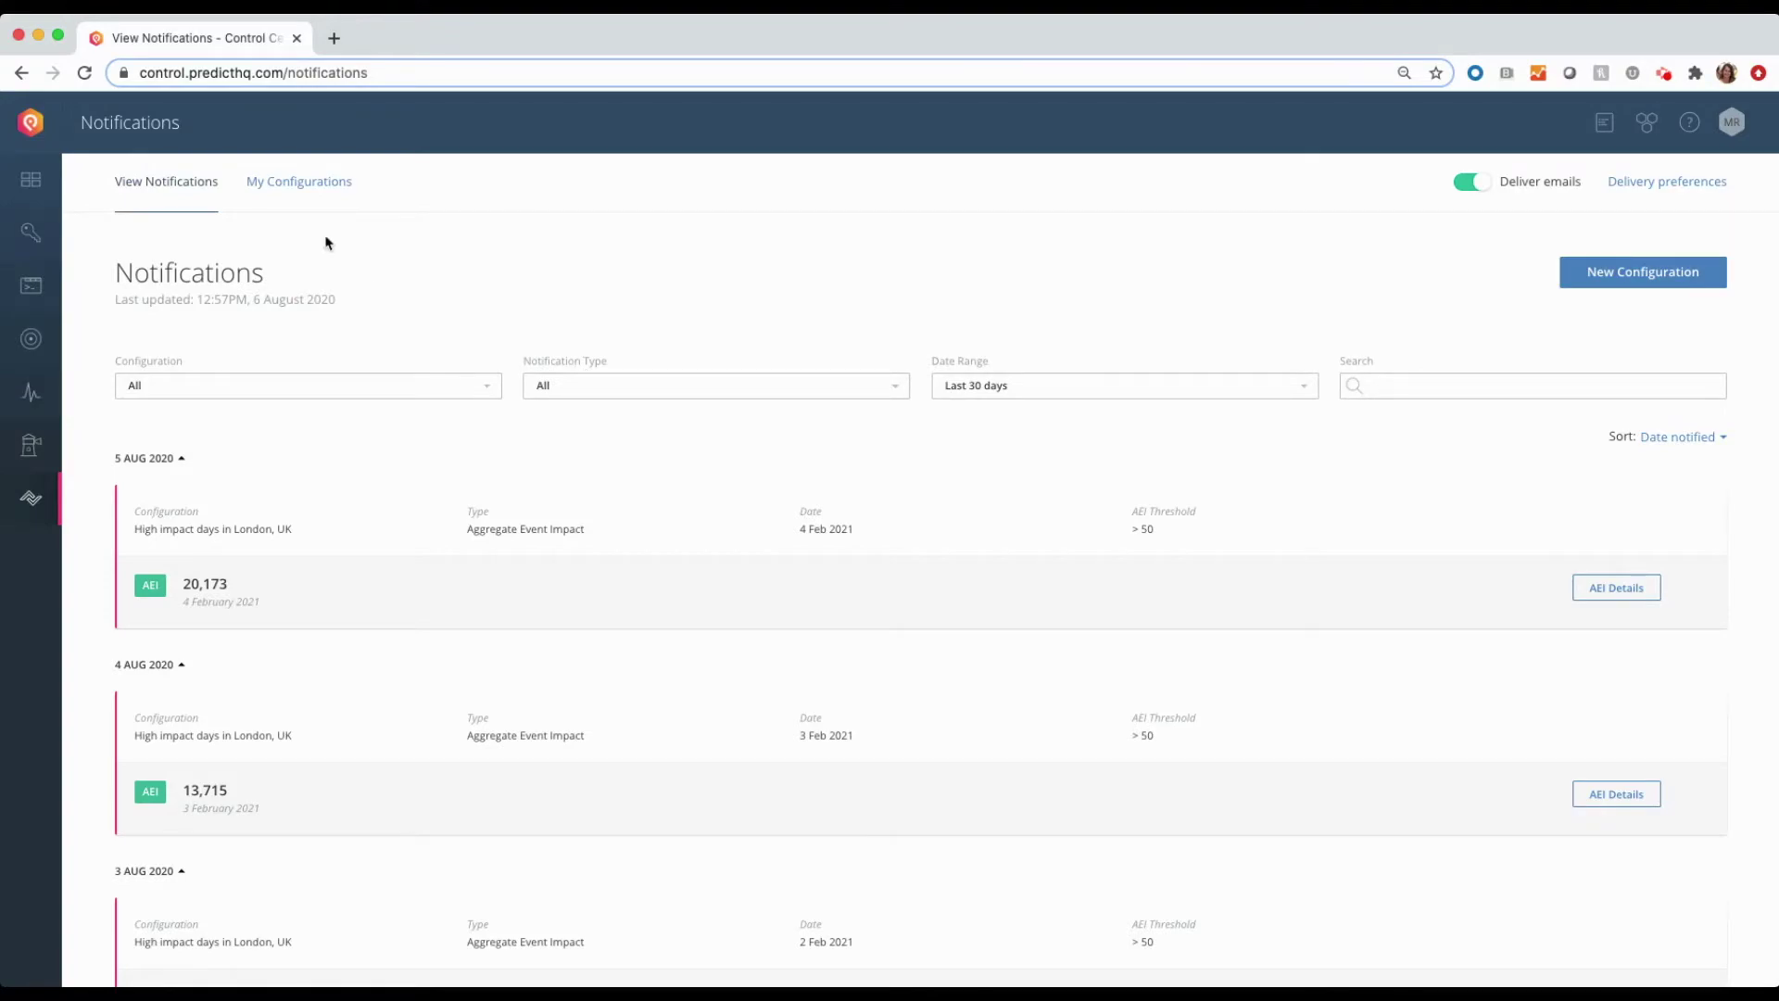
pyautogui.click(315, 184)
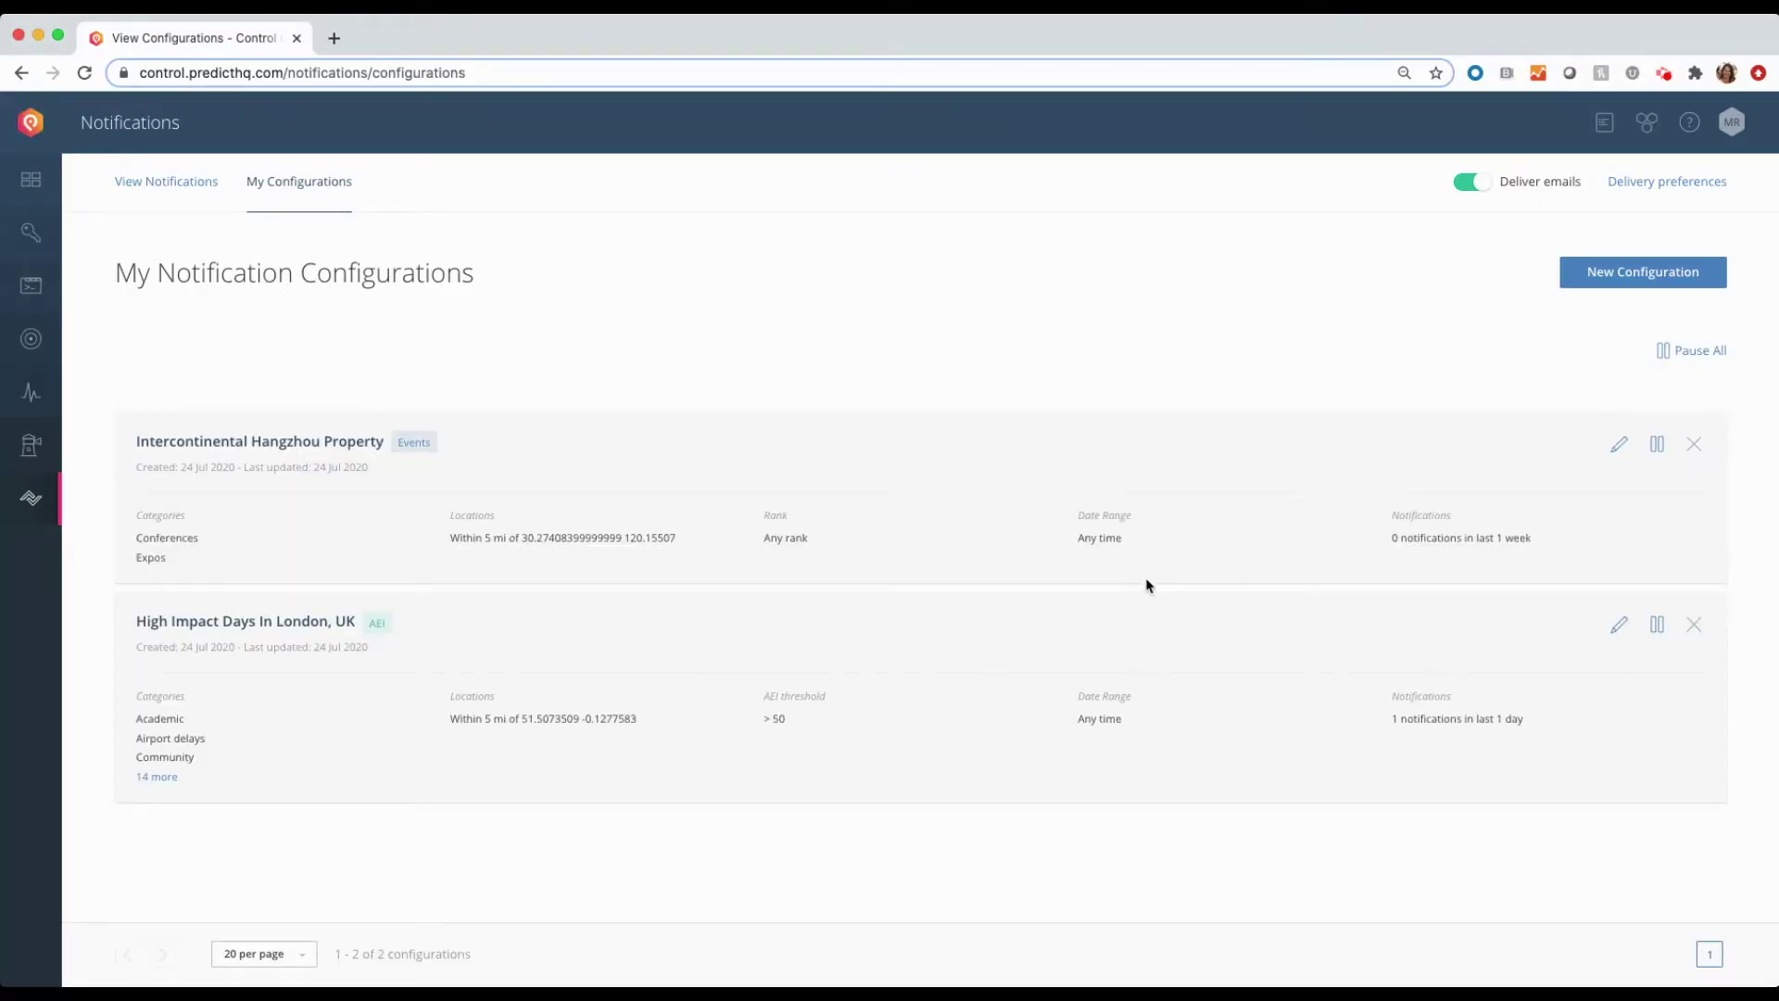
pyautogui.click(1635, 290)
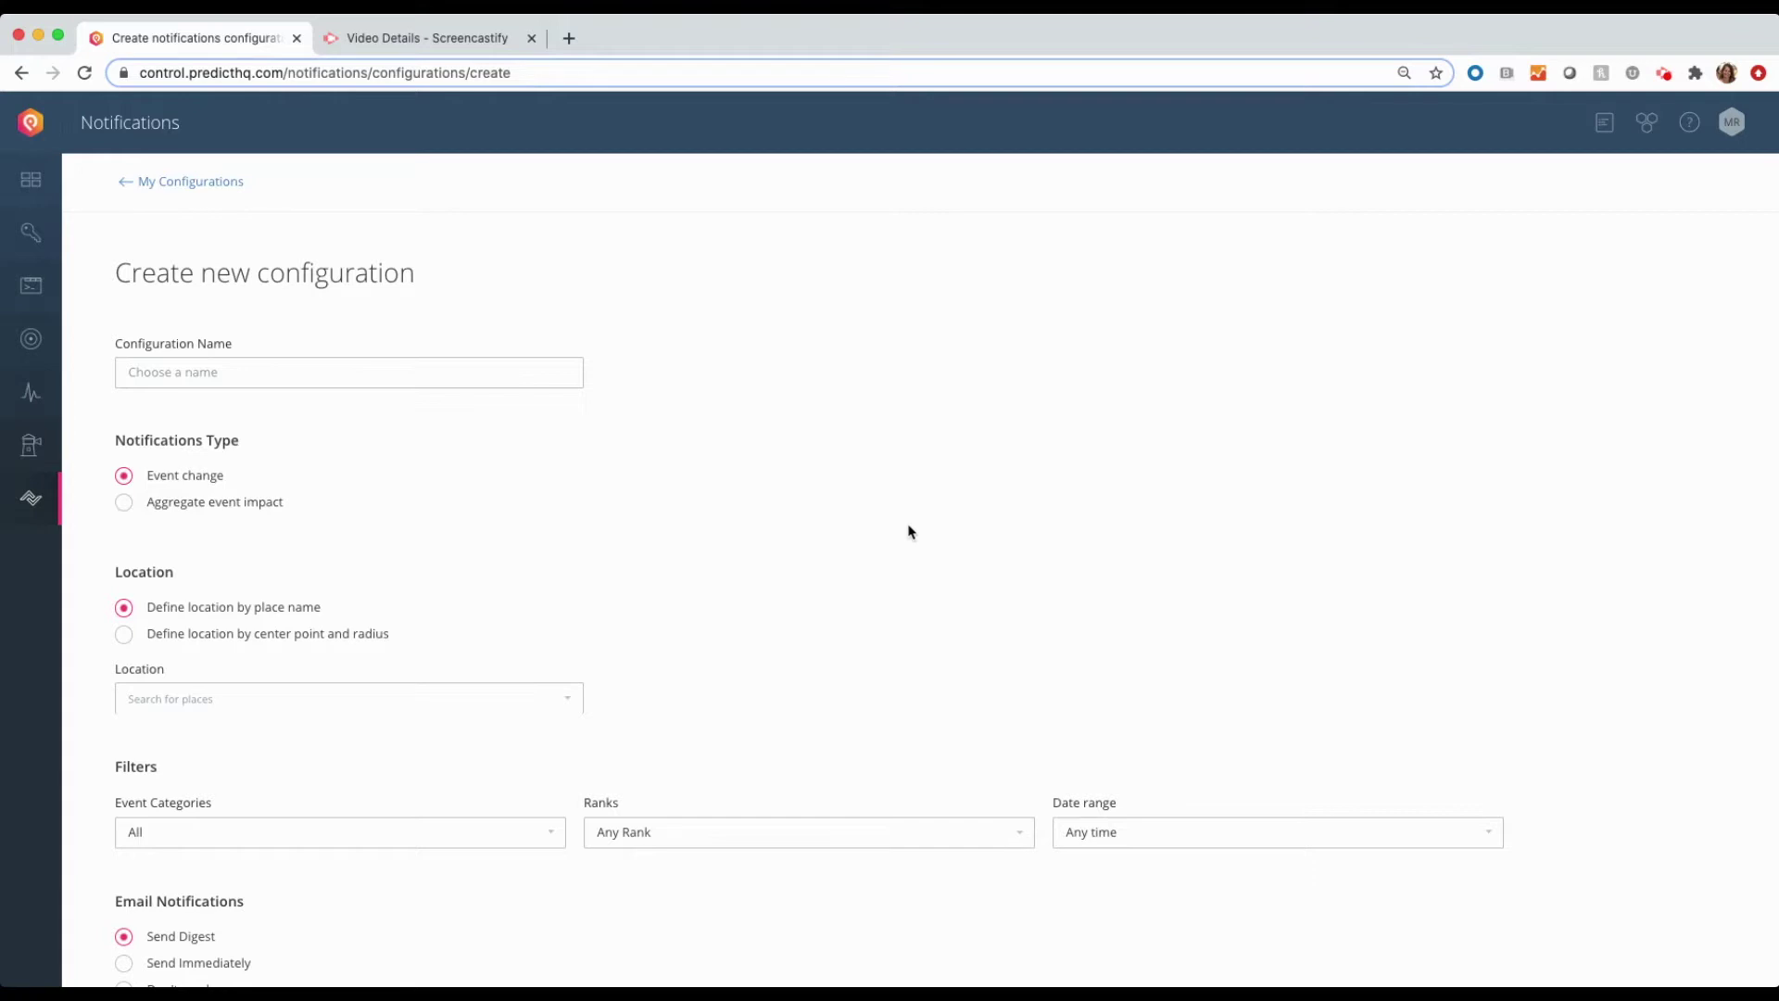
# Step: Name the new notification configuration "Events around southeast USA"
pyautogui.click(381, 366)
pyautogui.write('Events around Sout')
pyautogui.press('BackSpace')
pyautogui.press('BackSpace')
pyautogui.press('BackSpace')
pyautogui.write('southeast USA')
# Step: Set the configuration's location by place name to Miami, Florida, United States
pyautogui.scroll(-3, 139, 487)
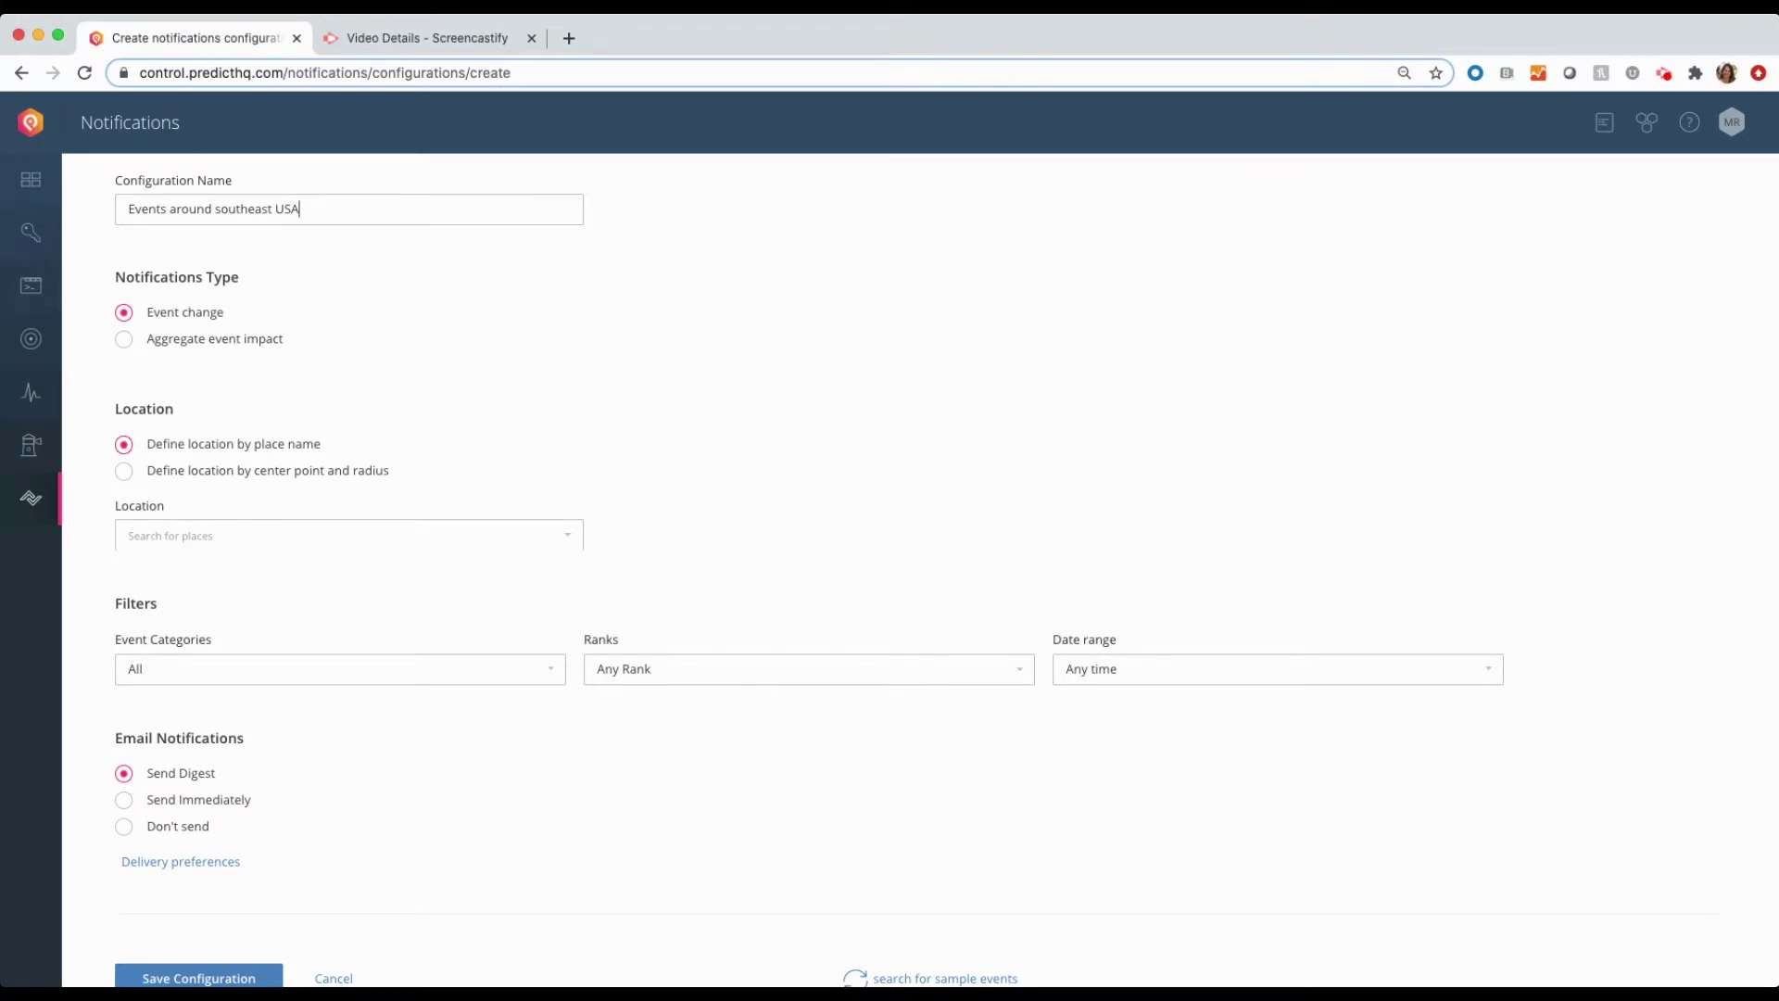
pyautogui.click(287, 536)
pyautogui.write('Miami')
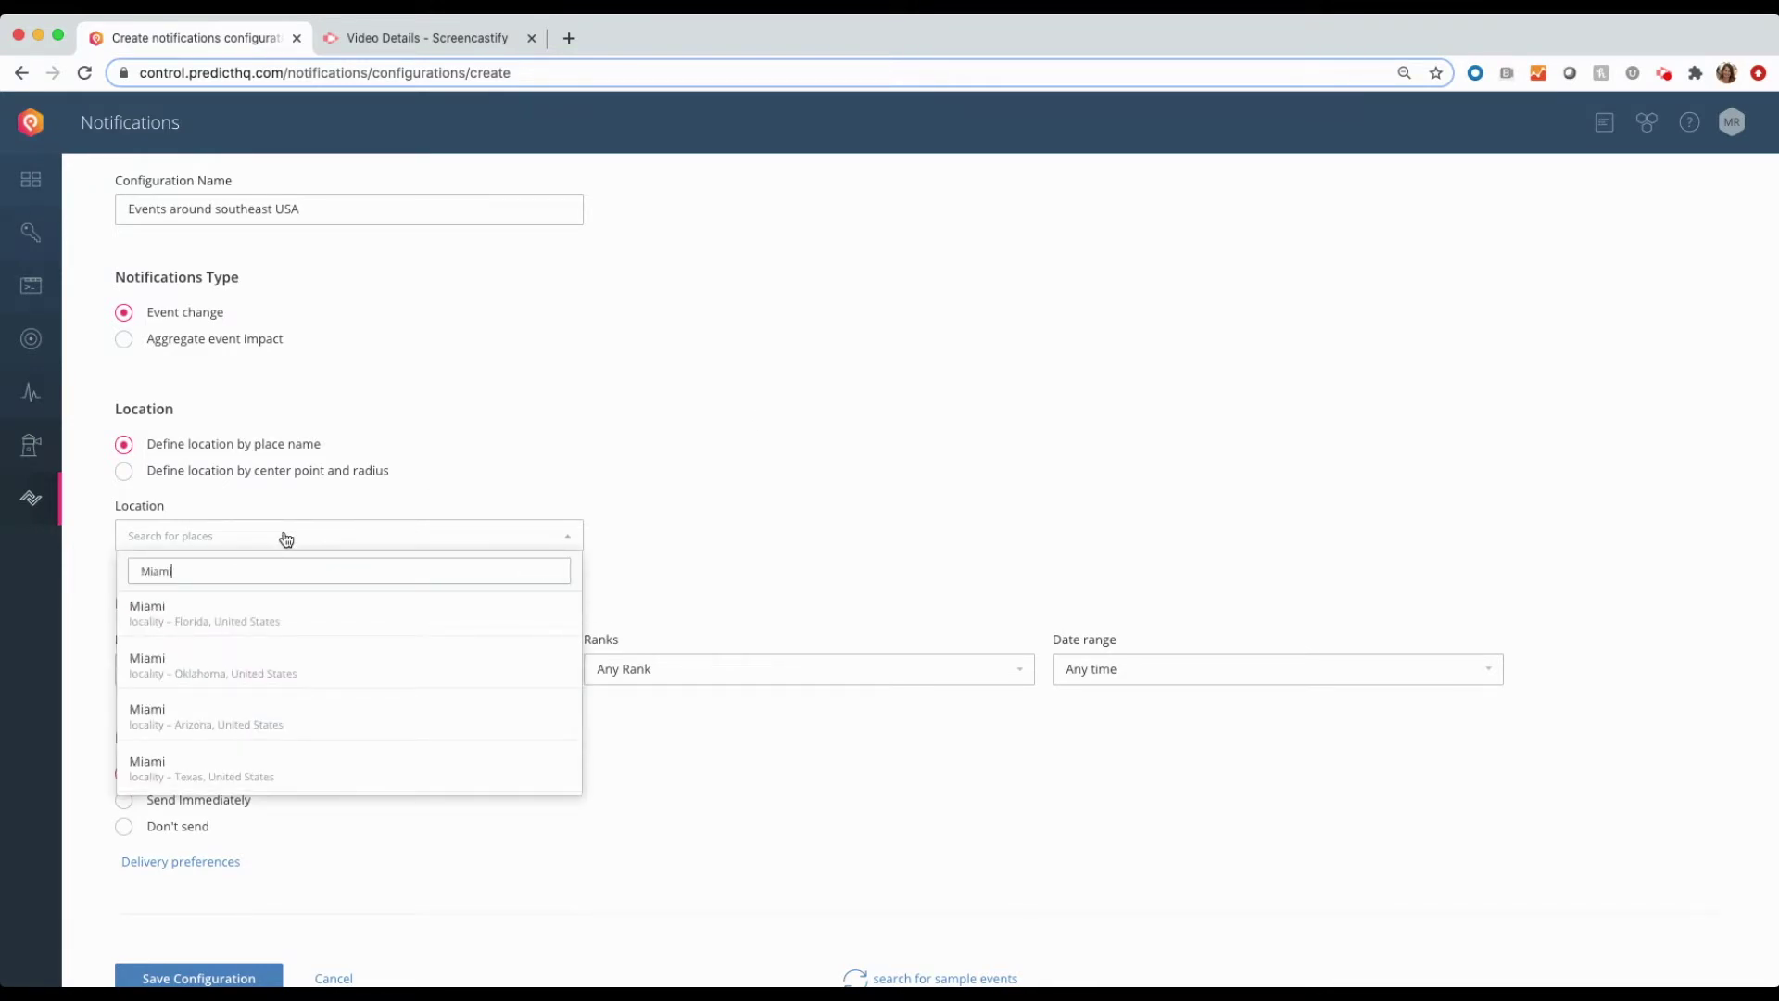
pyautogui.click(195, 614)
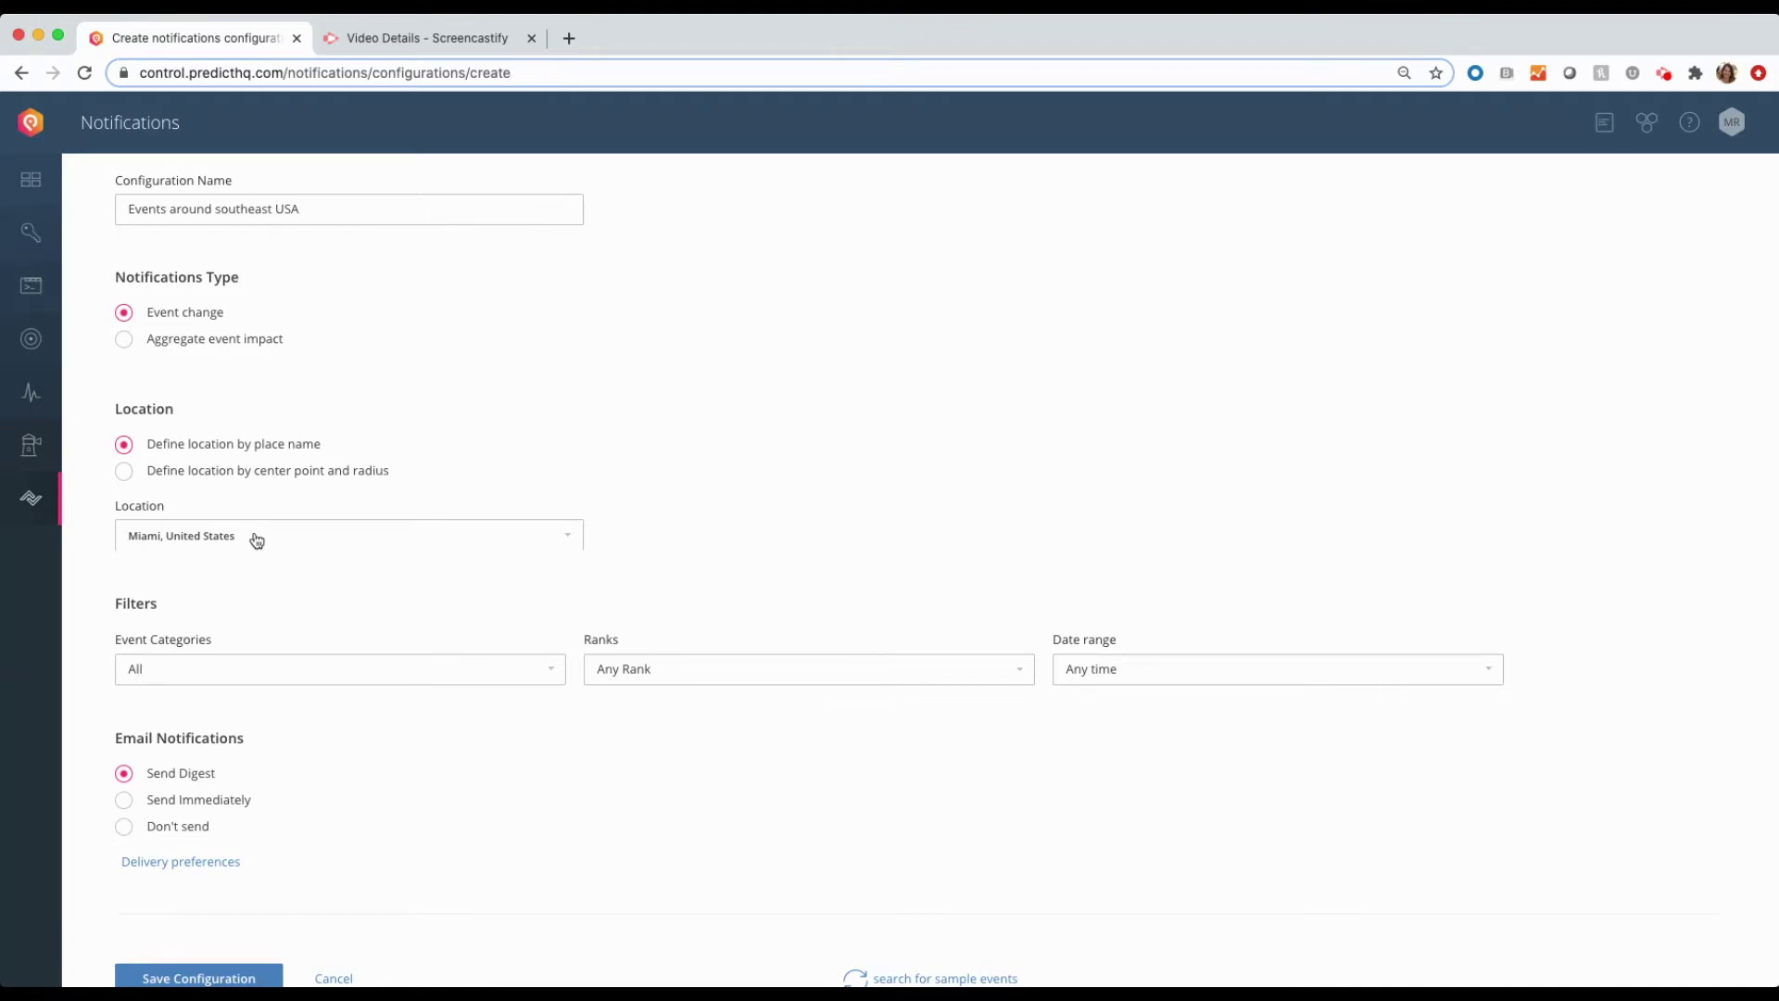
# Step: Try defining the location by a center point at Miami International Airport (MIA), and return to the place-name definition
pyautogui.click(162, 480)
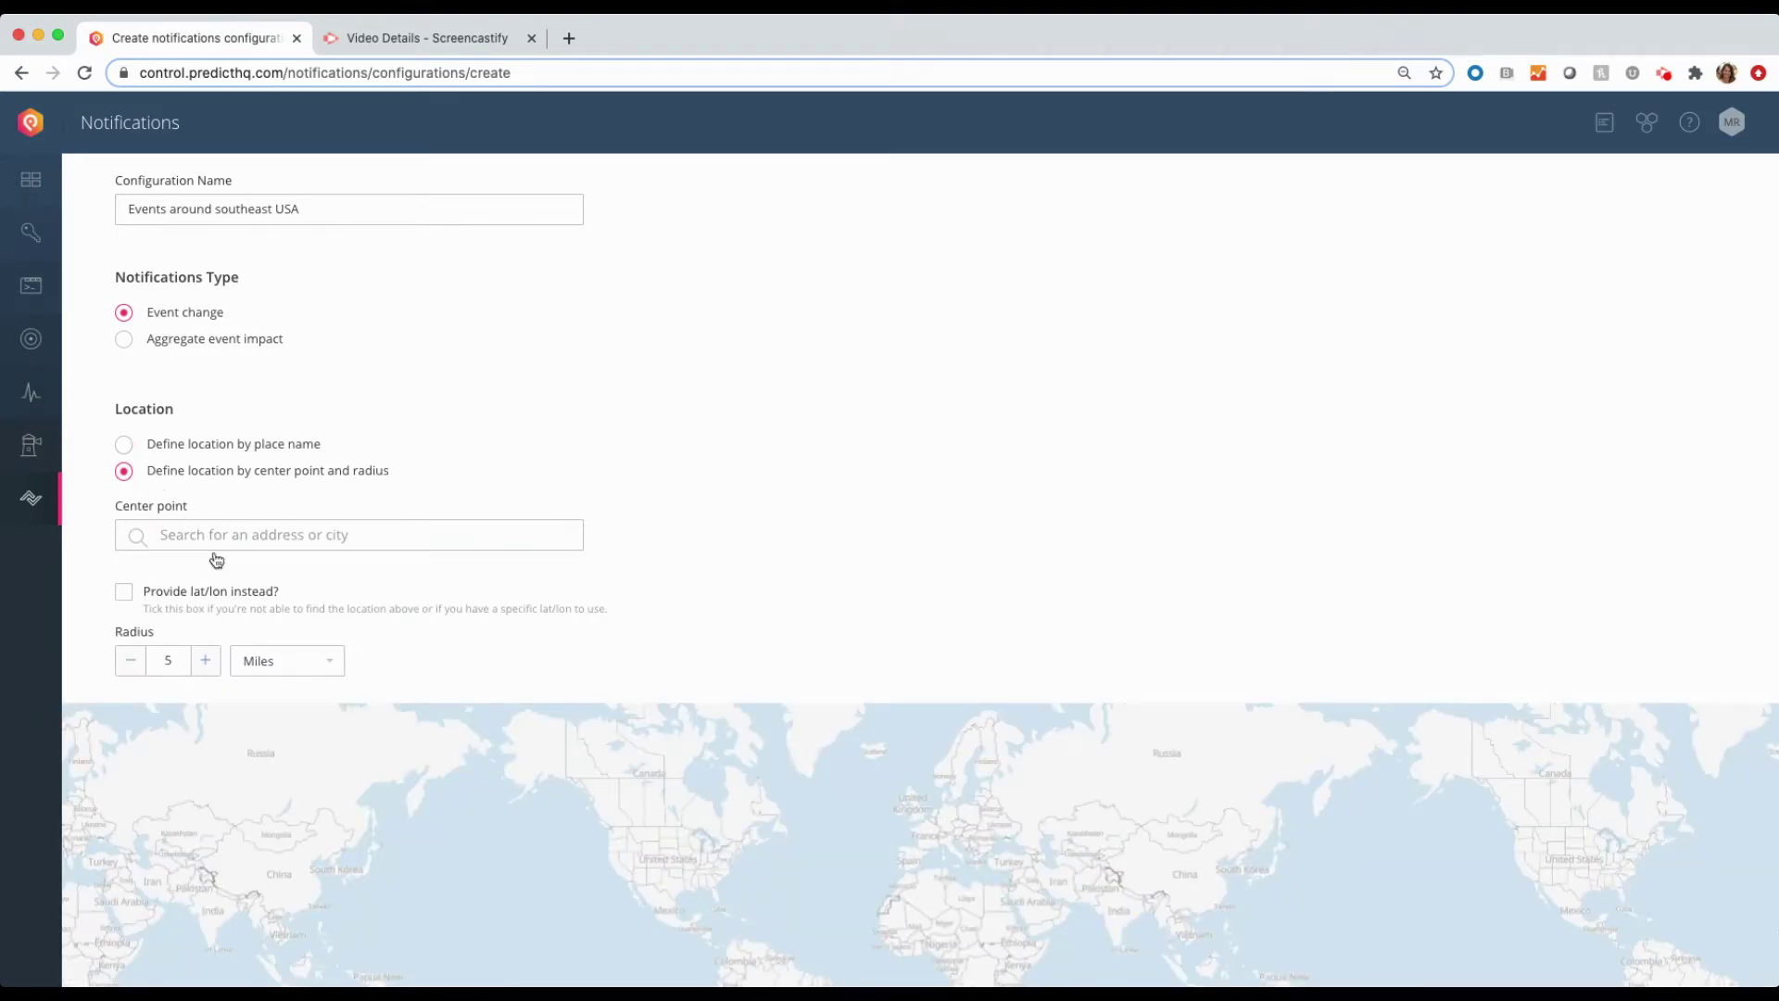
pyautogui.write('Miami International')
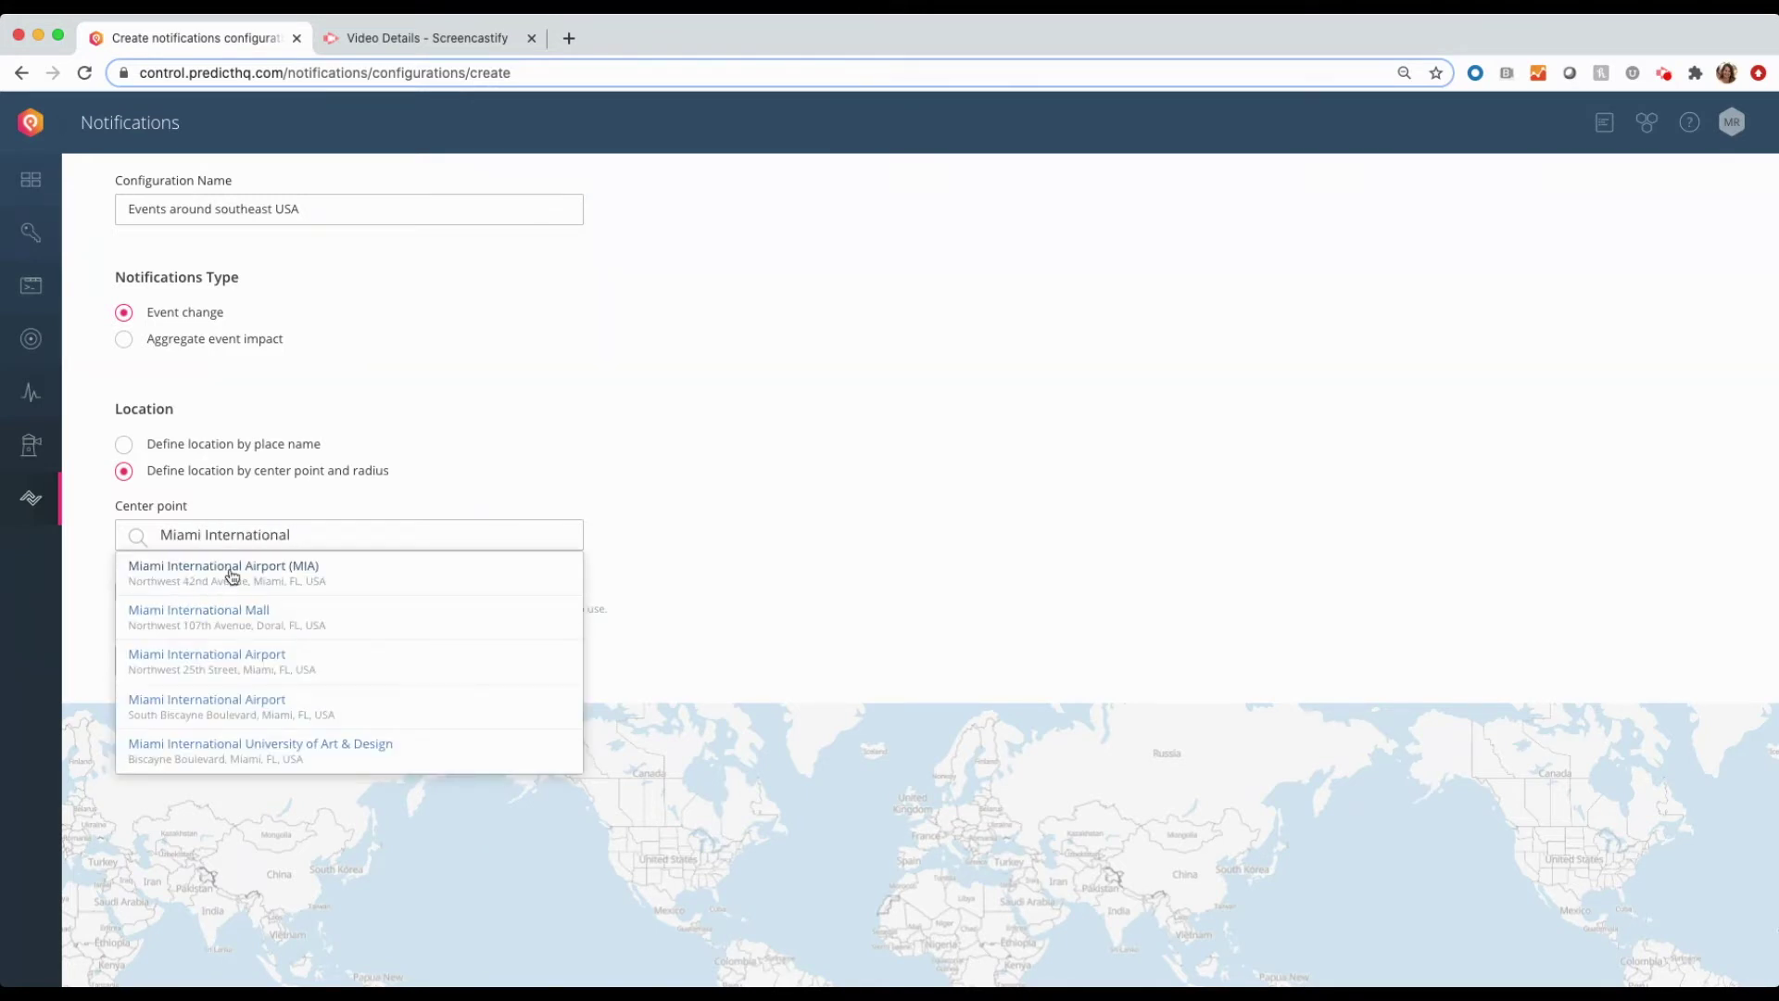
pyautogui.click(232, 577)
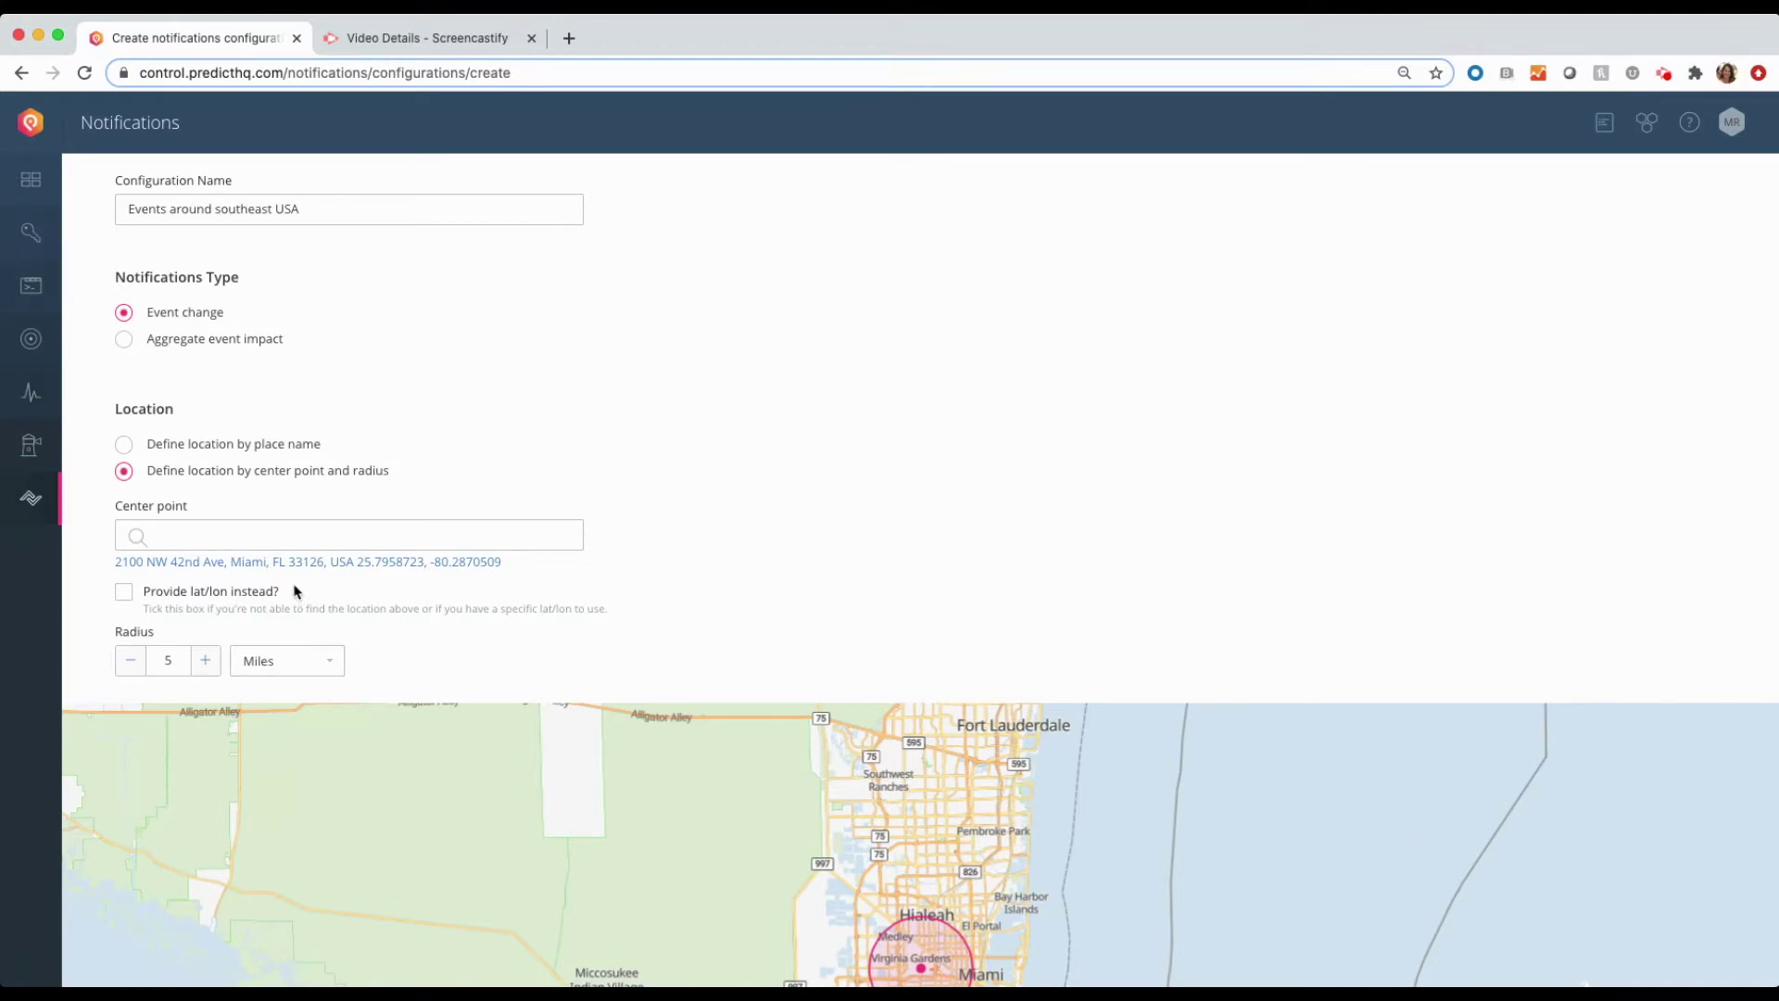
pyautogui.click(123, 446)
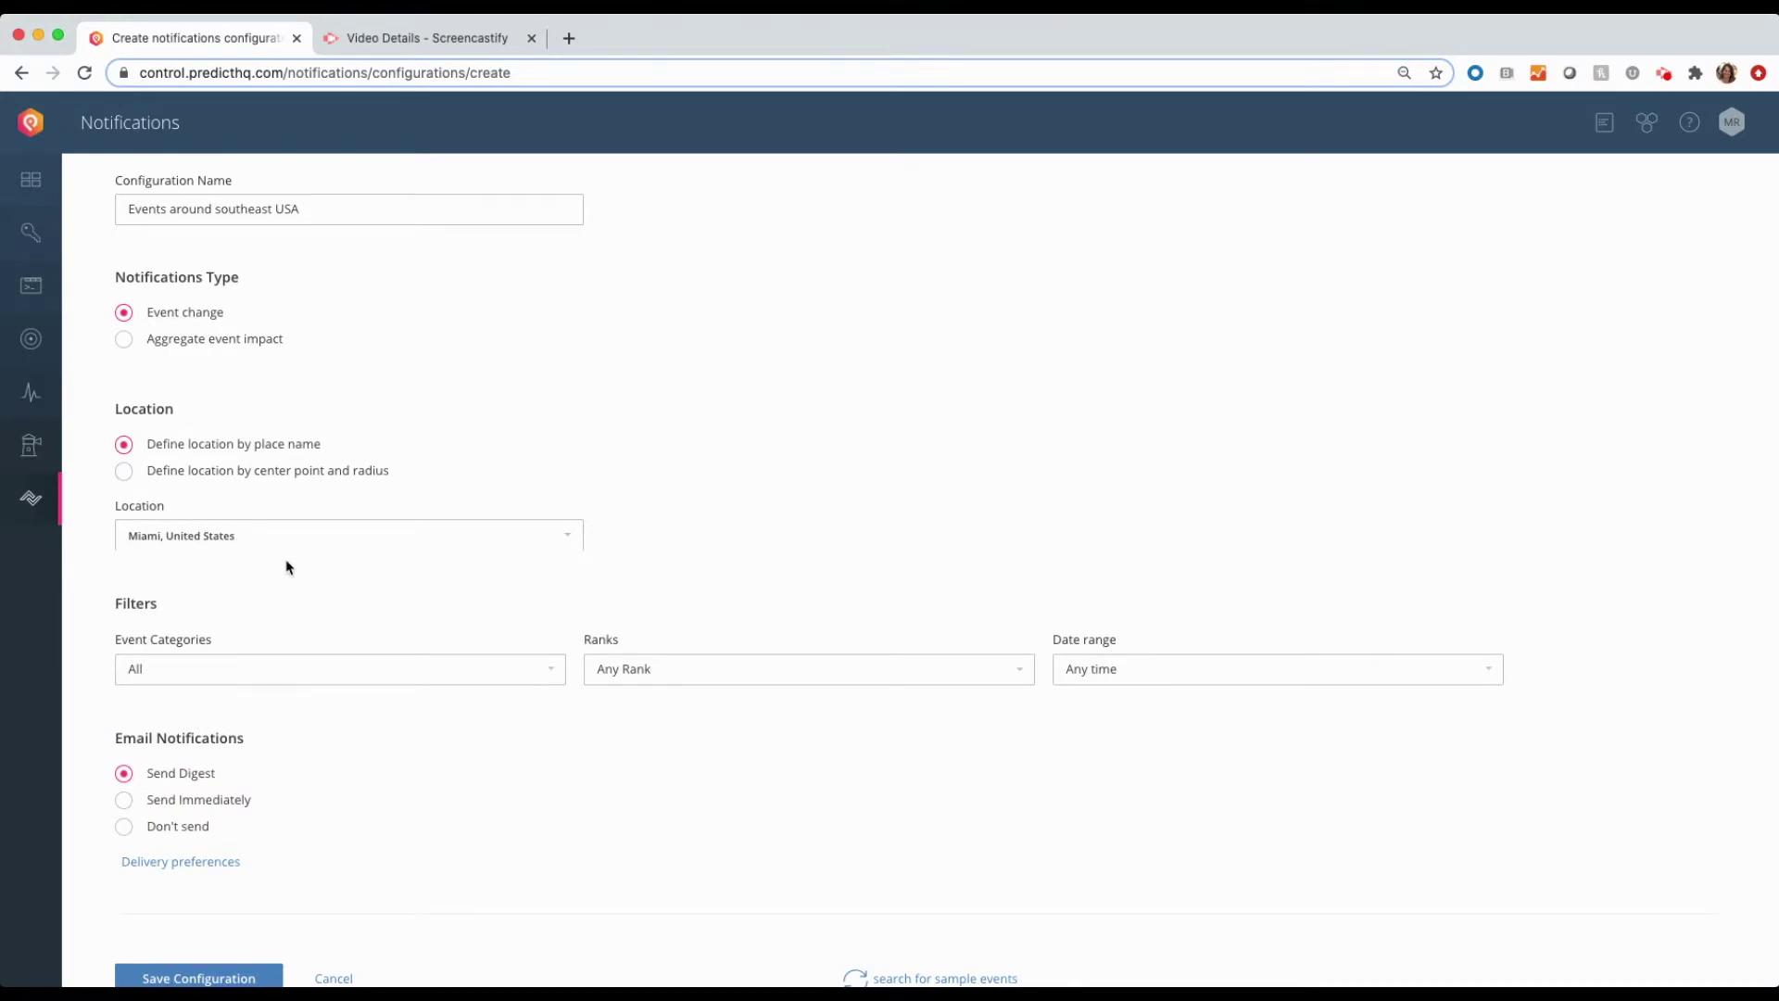
# Step: Limit the event categories to Airport delays, Severe weather, Expos and Conferences
pyautogui.scroll(-1, 277, 574)
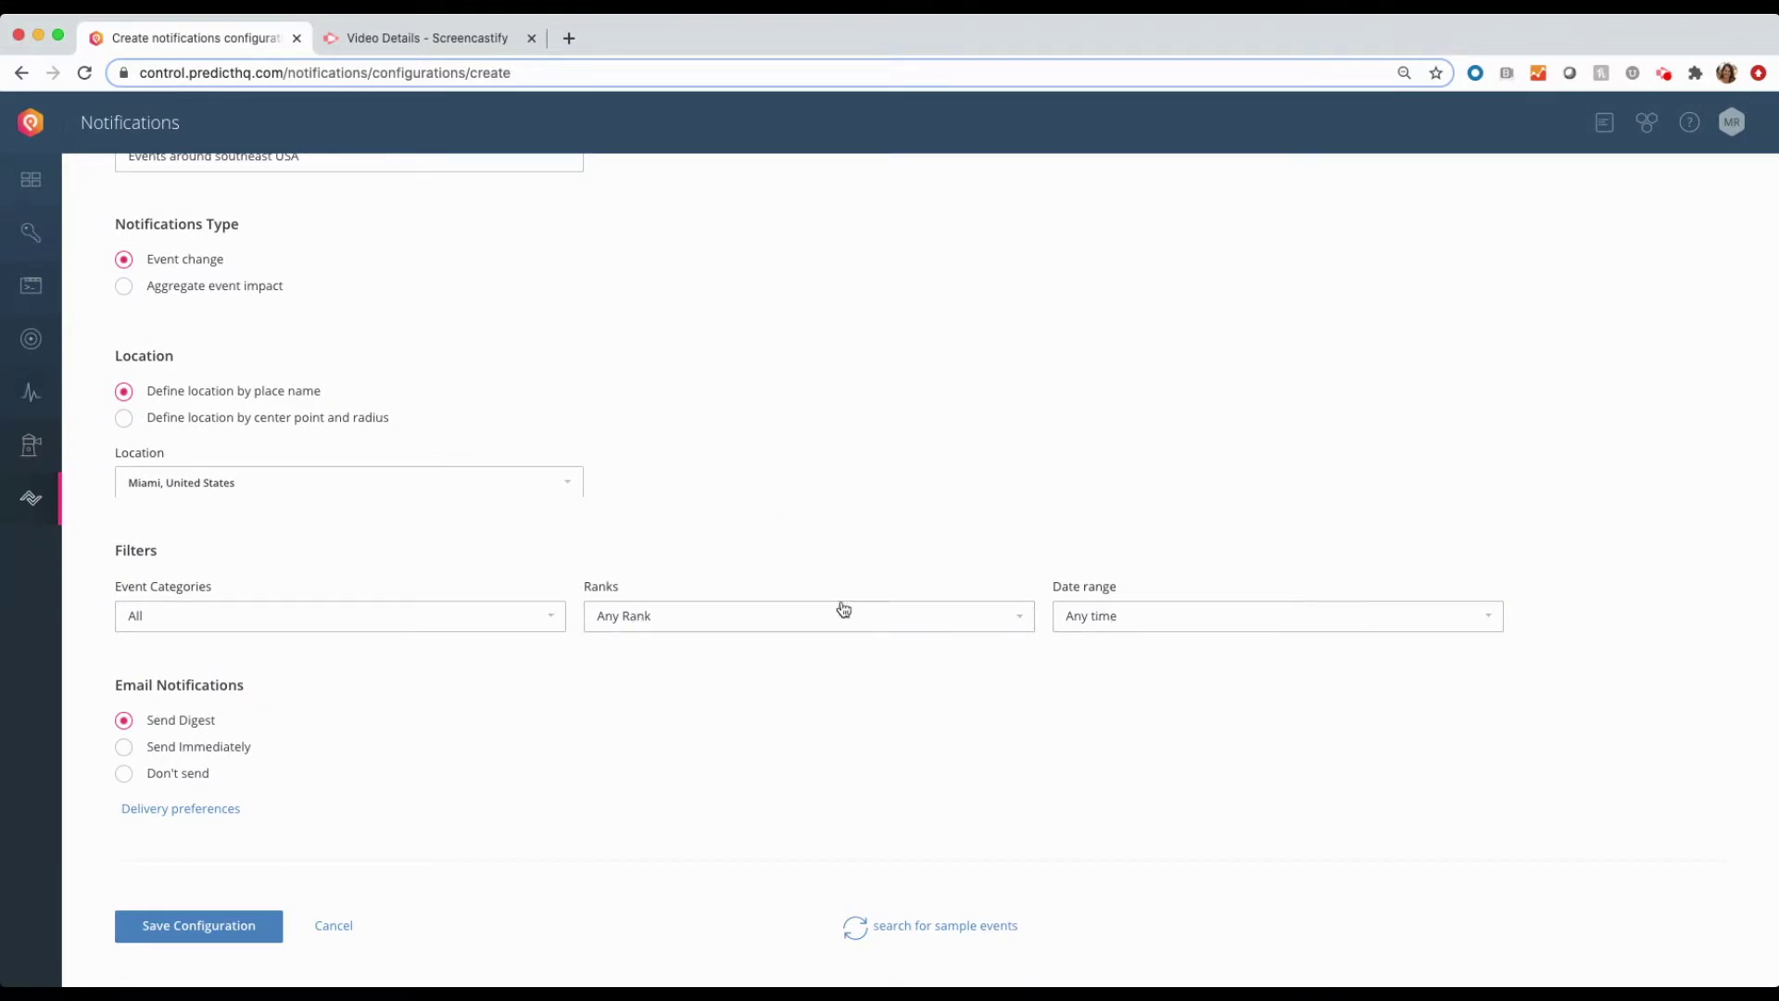
pyautogui.click(508, 628)
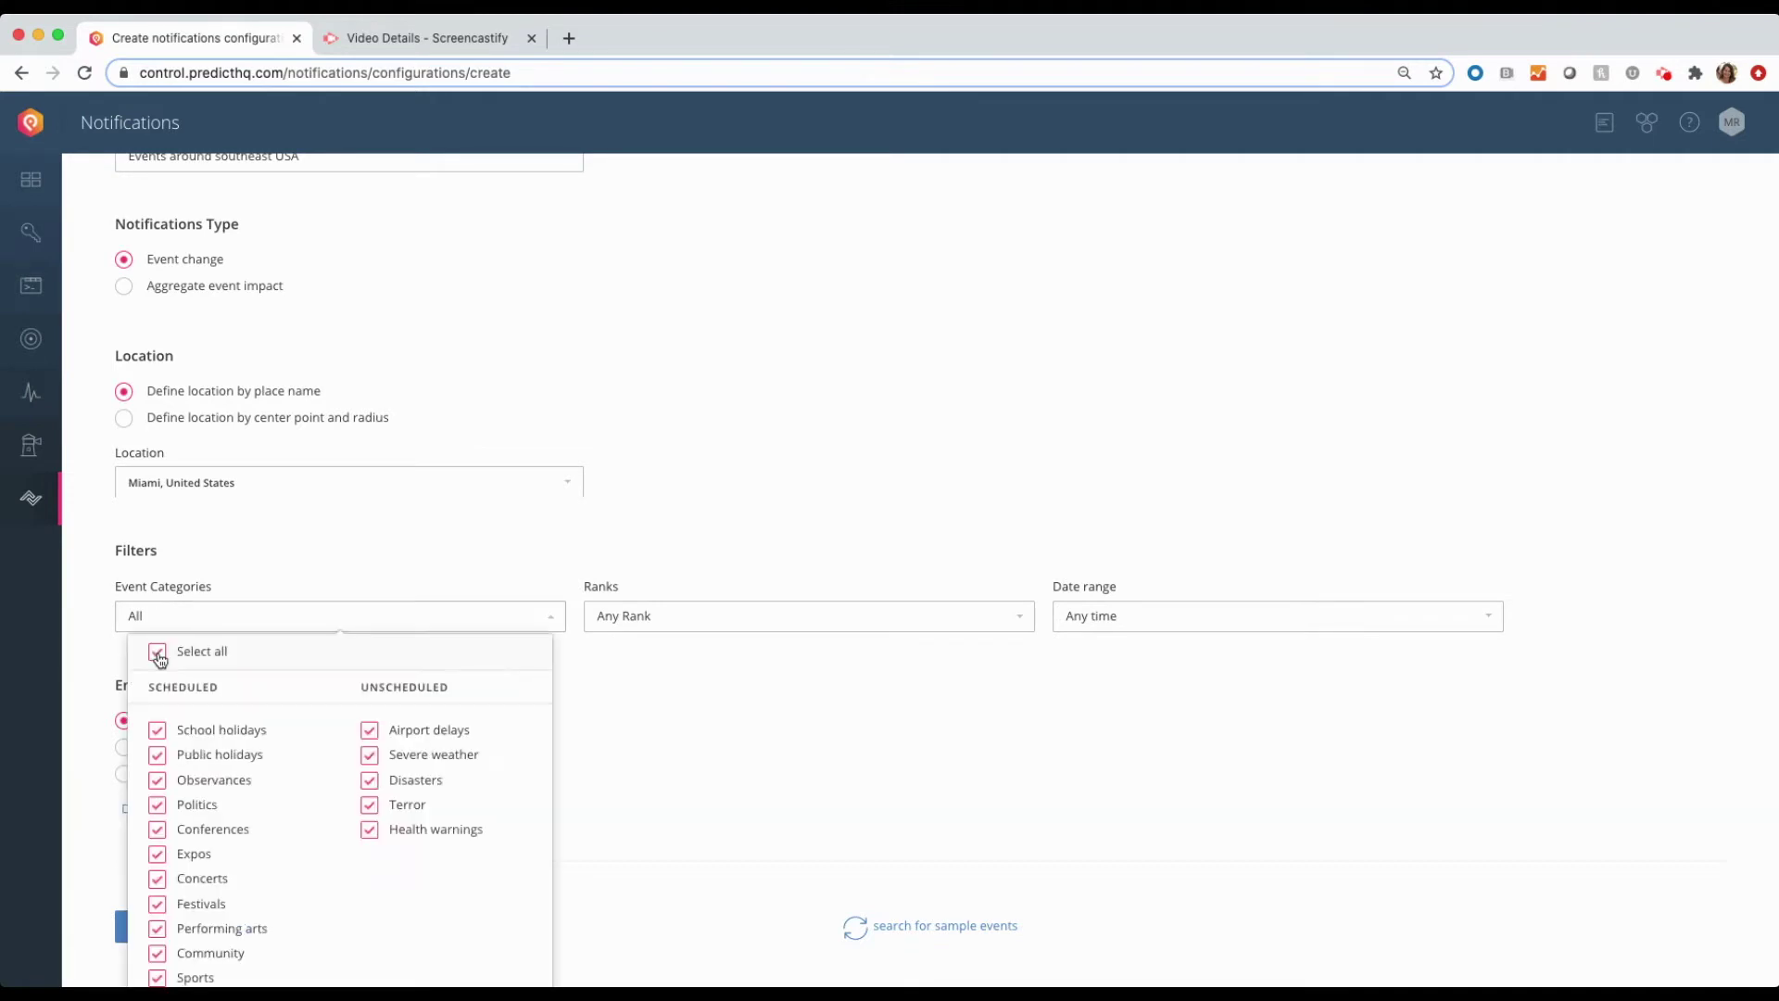
pyautogui.scroll(-2, 204, 795)
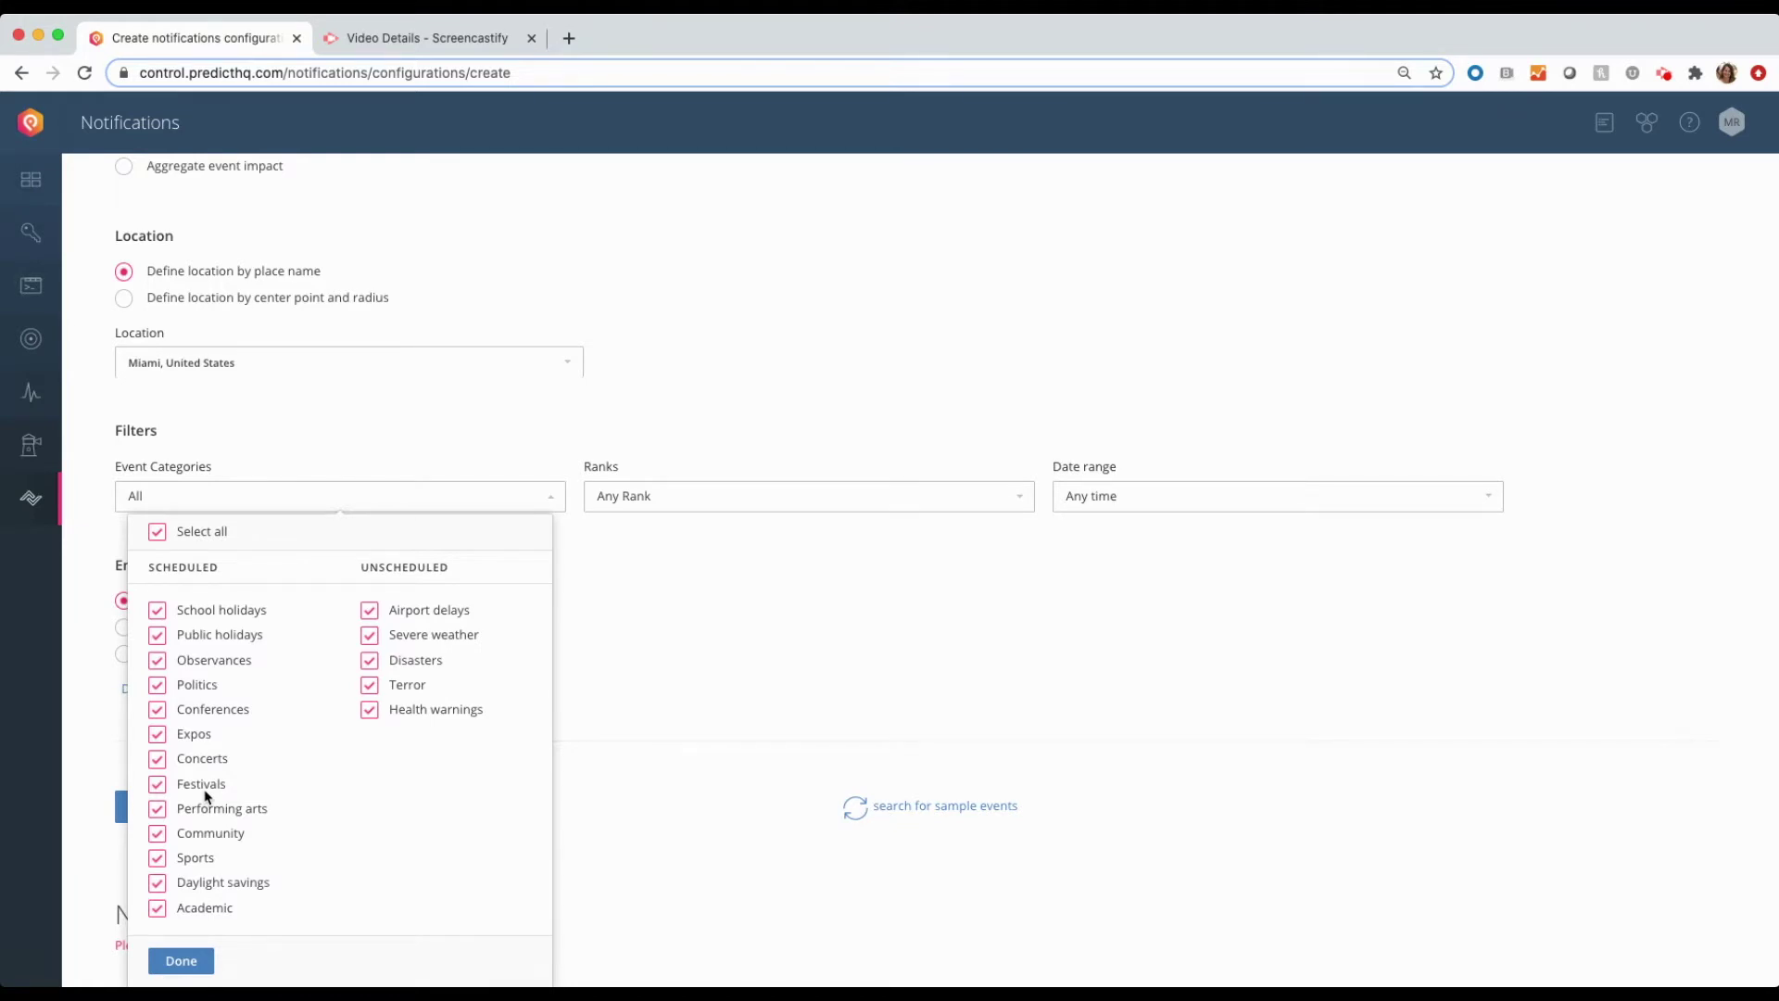
pyautogui.click(202, 532)
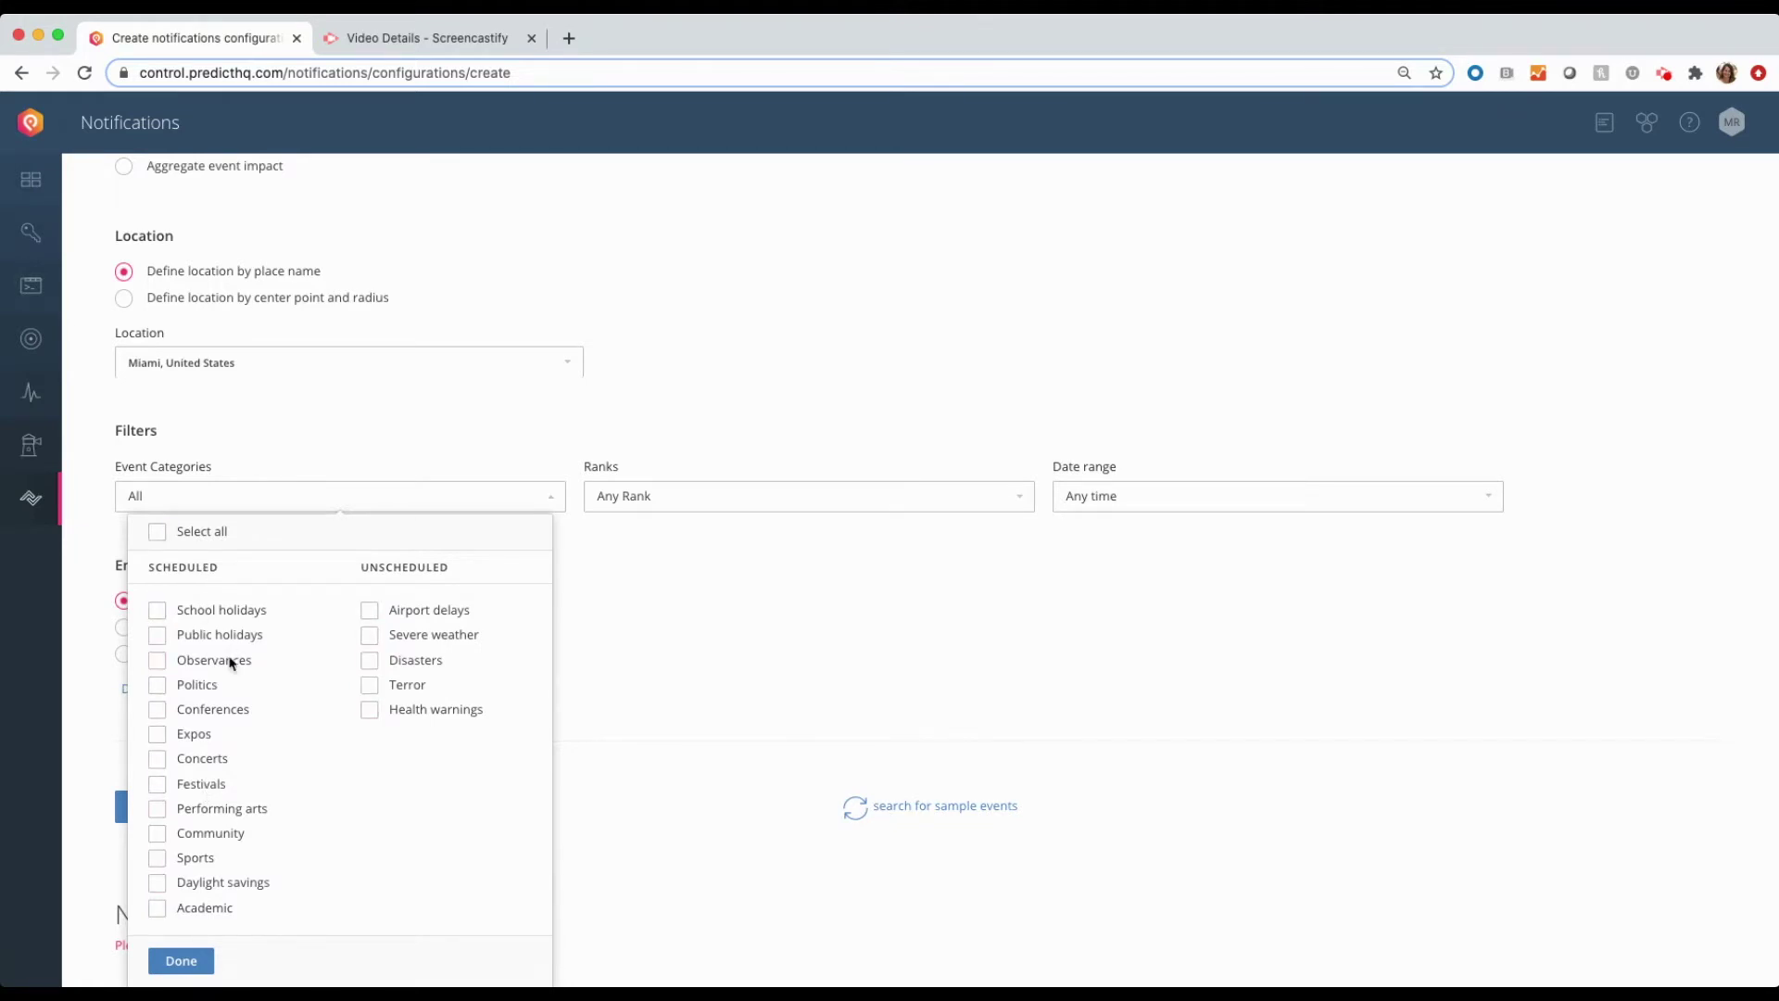
pyautogui.click(369, 613)
pyautogui.click(370, 639)
pyautogui.click(156, 737)
pyautogui.click(156, 712)
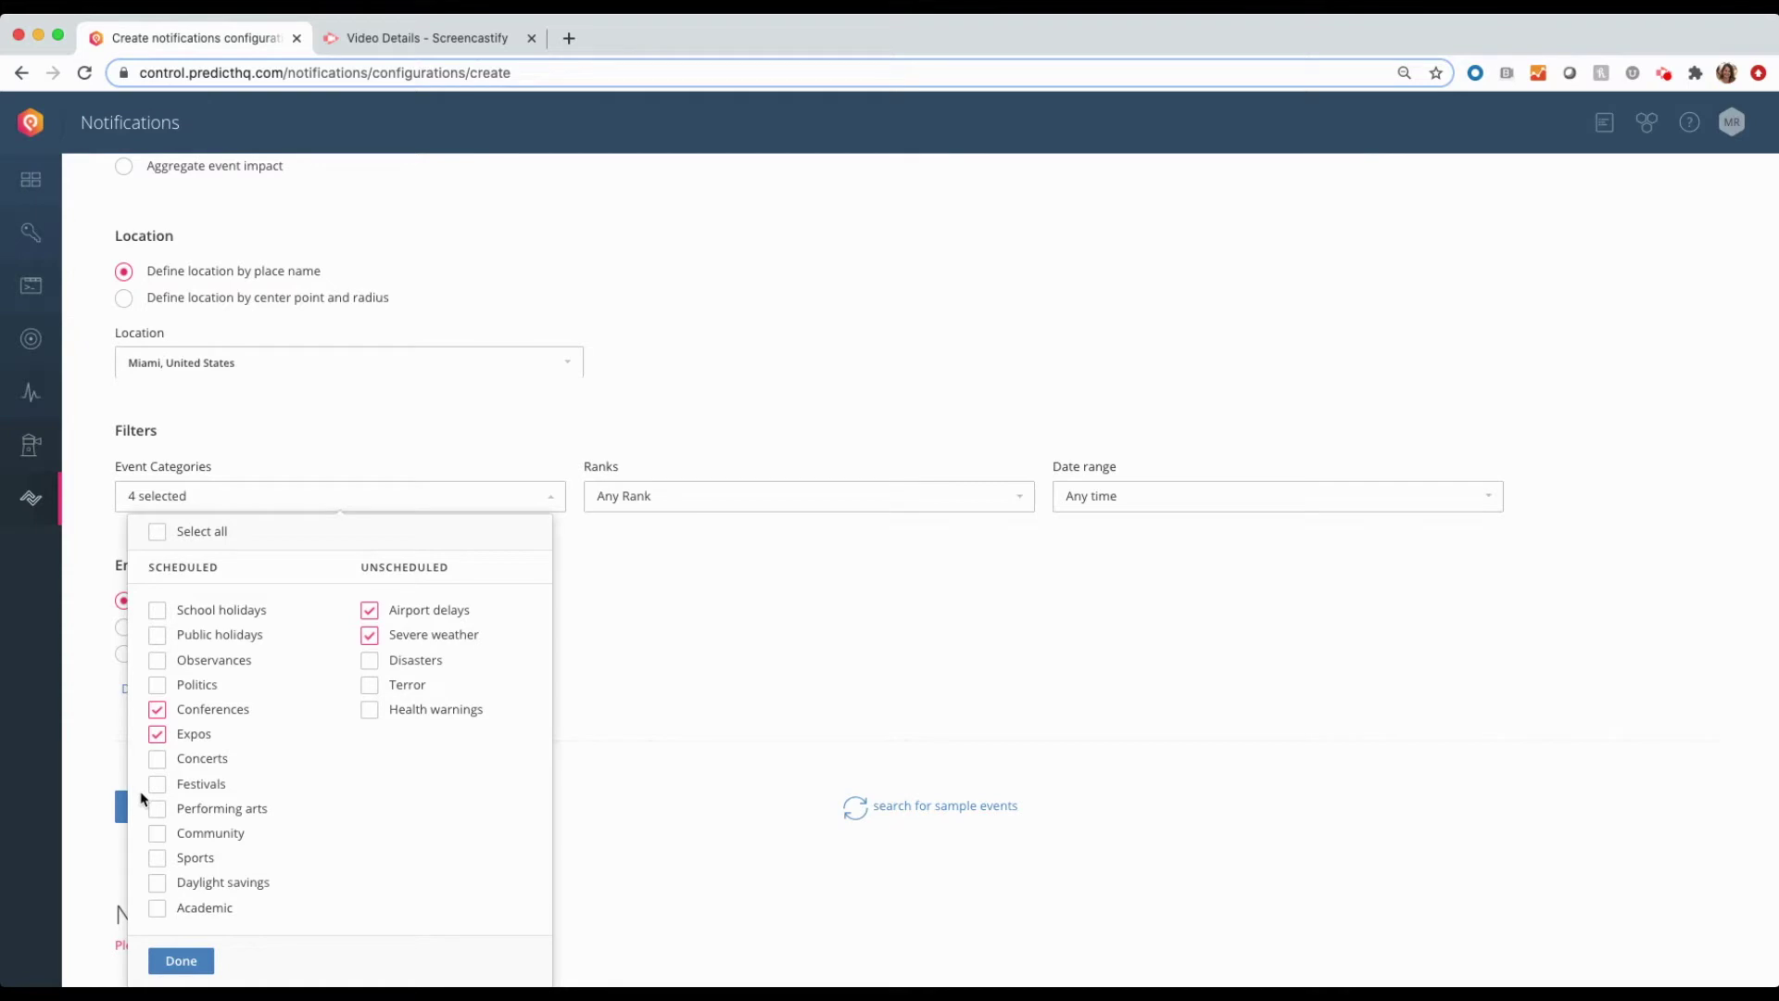
pyautogui.click(181, 961)
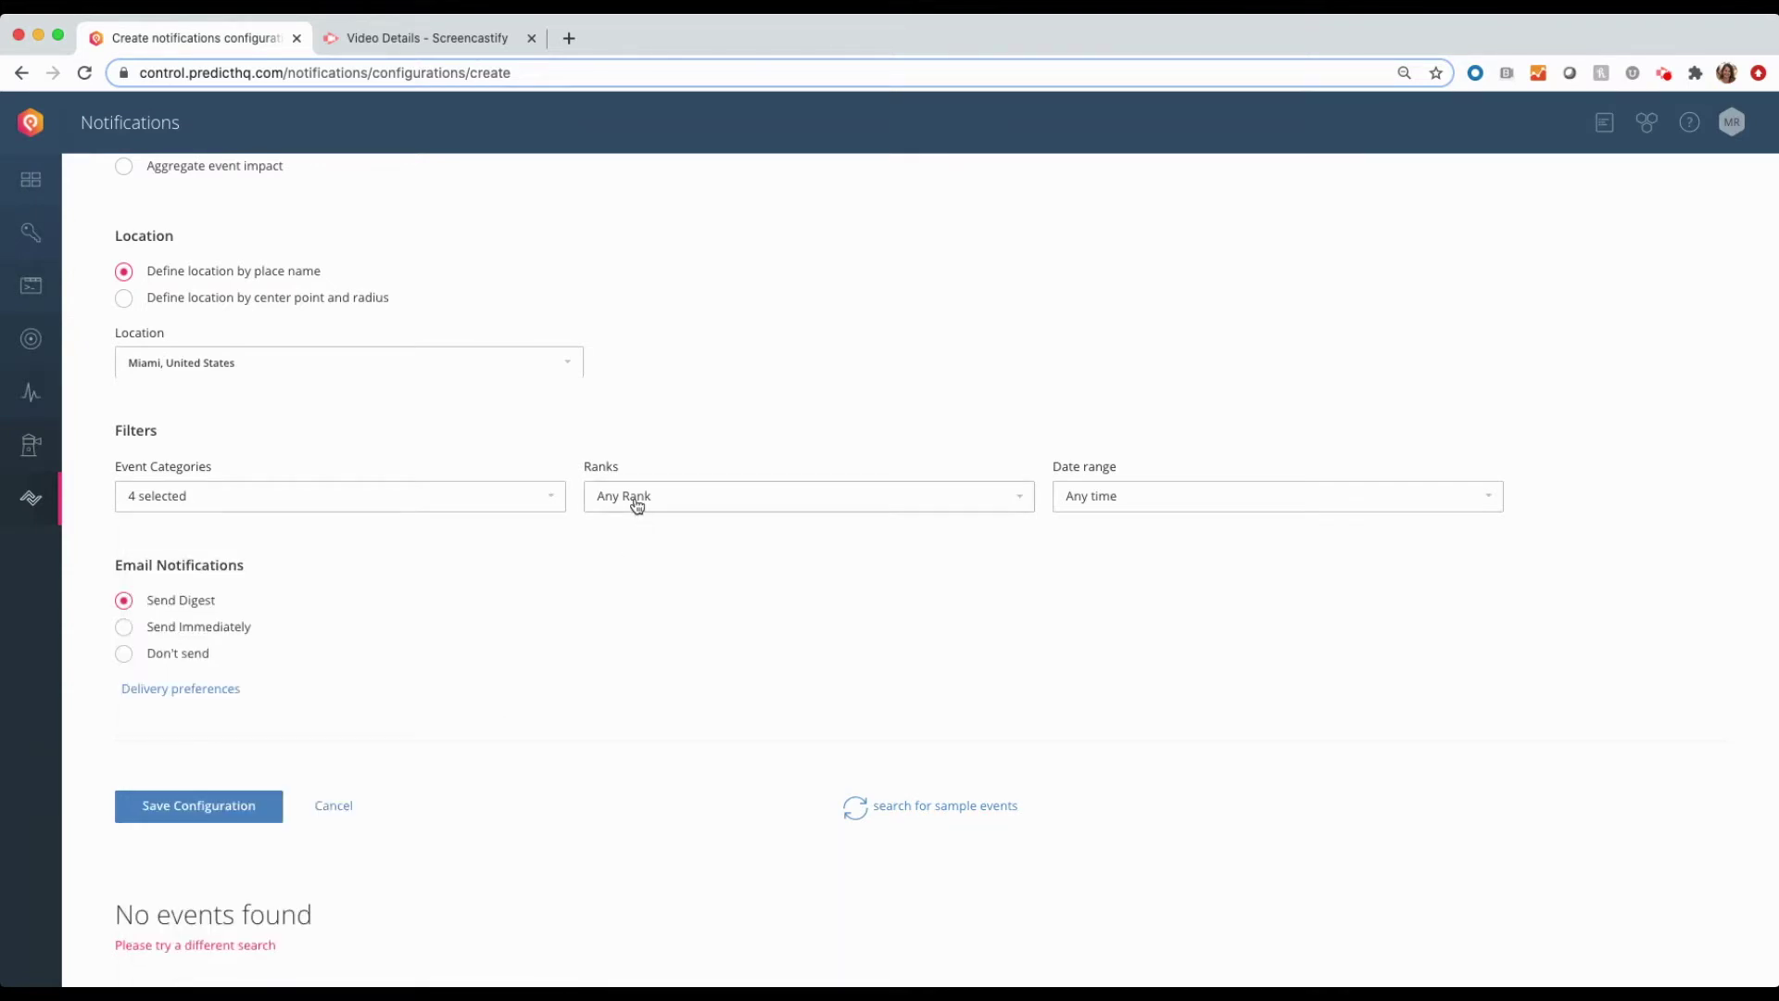
# Step: Filter the events by Aviation Rank with a minimum of 40 and a maximum of 100
pyautogui.click(636, 505)
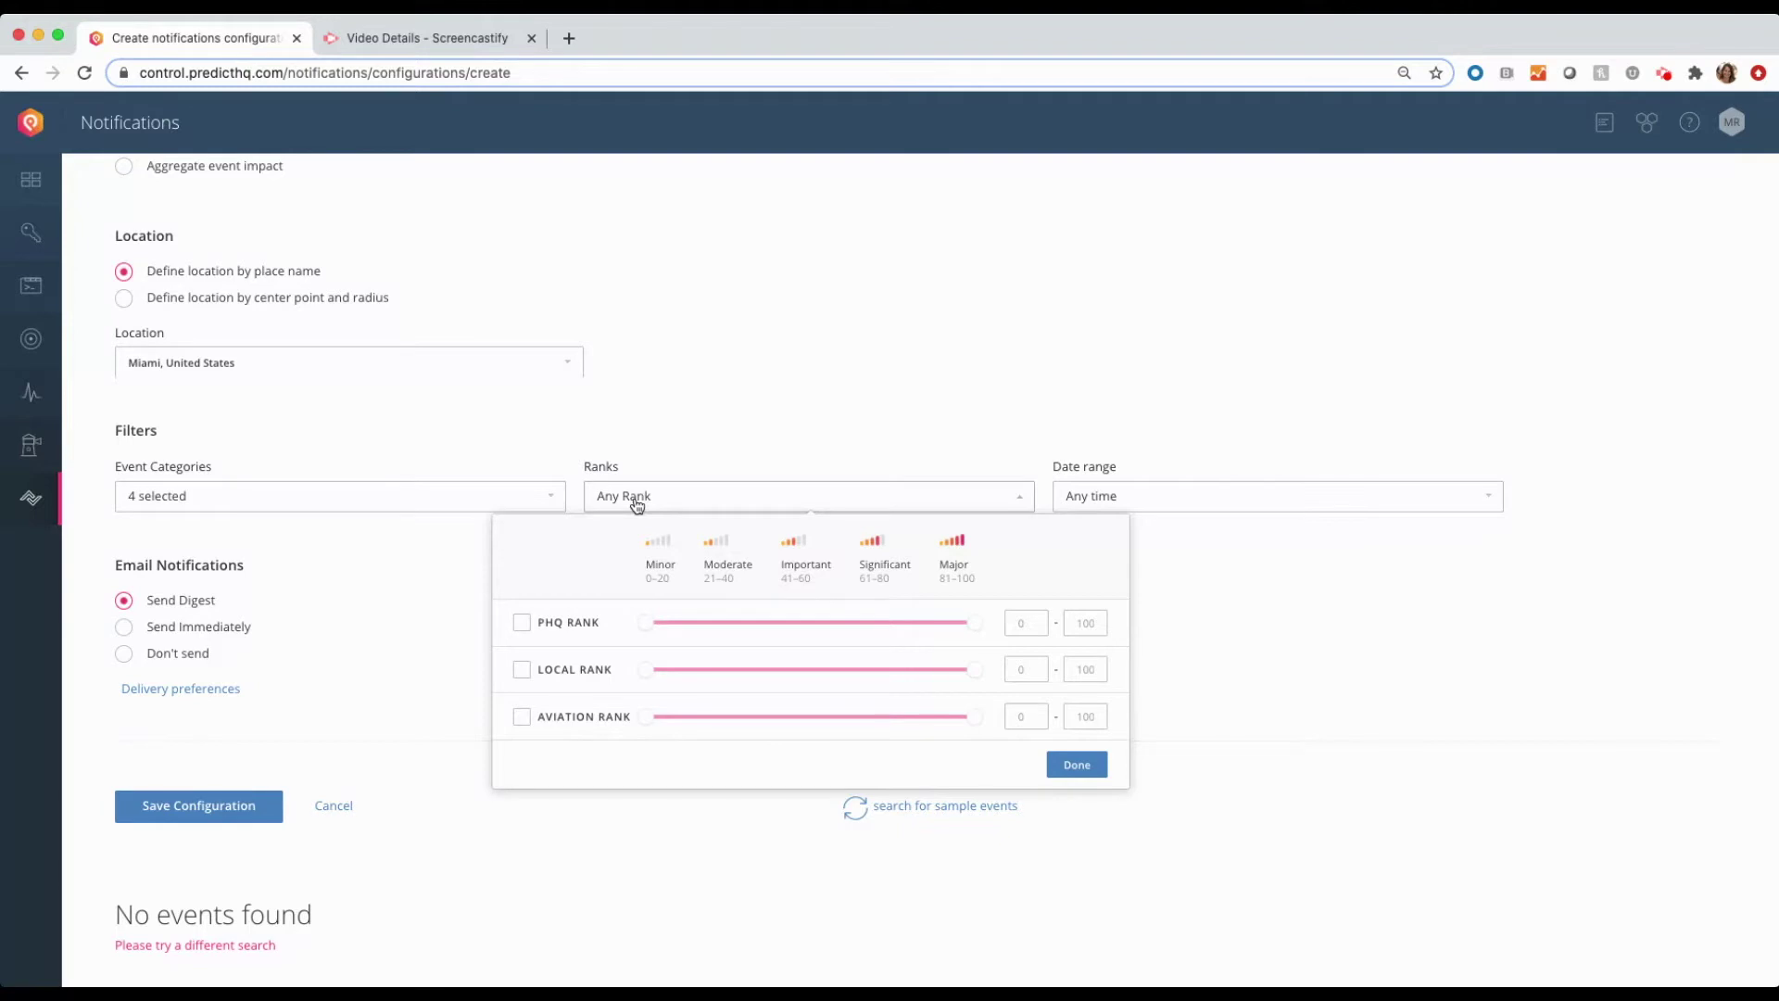
pyautogui.click(522, 720)
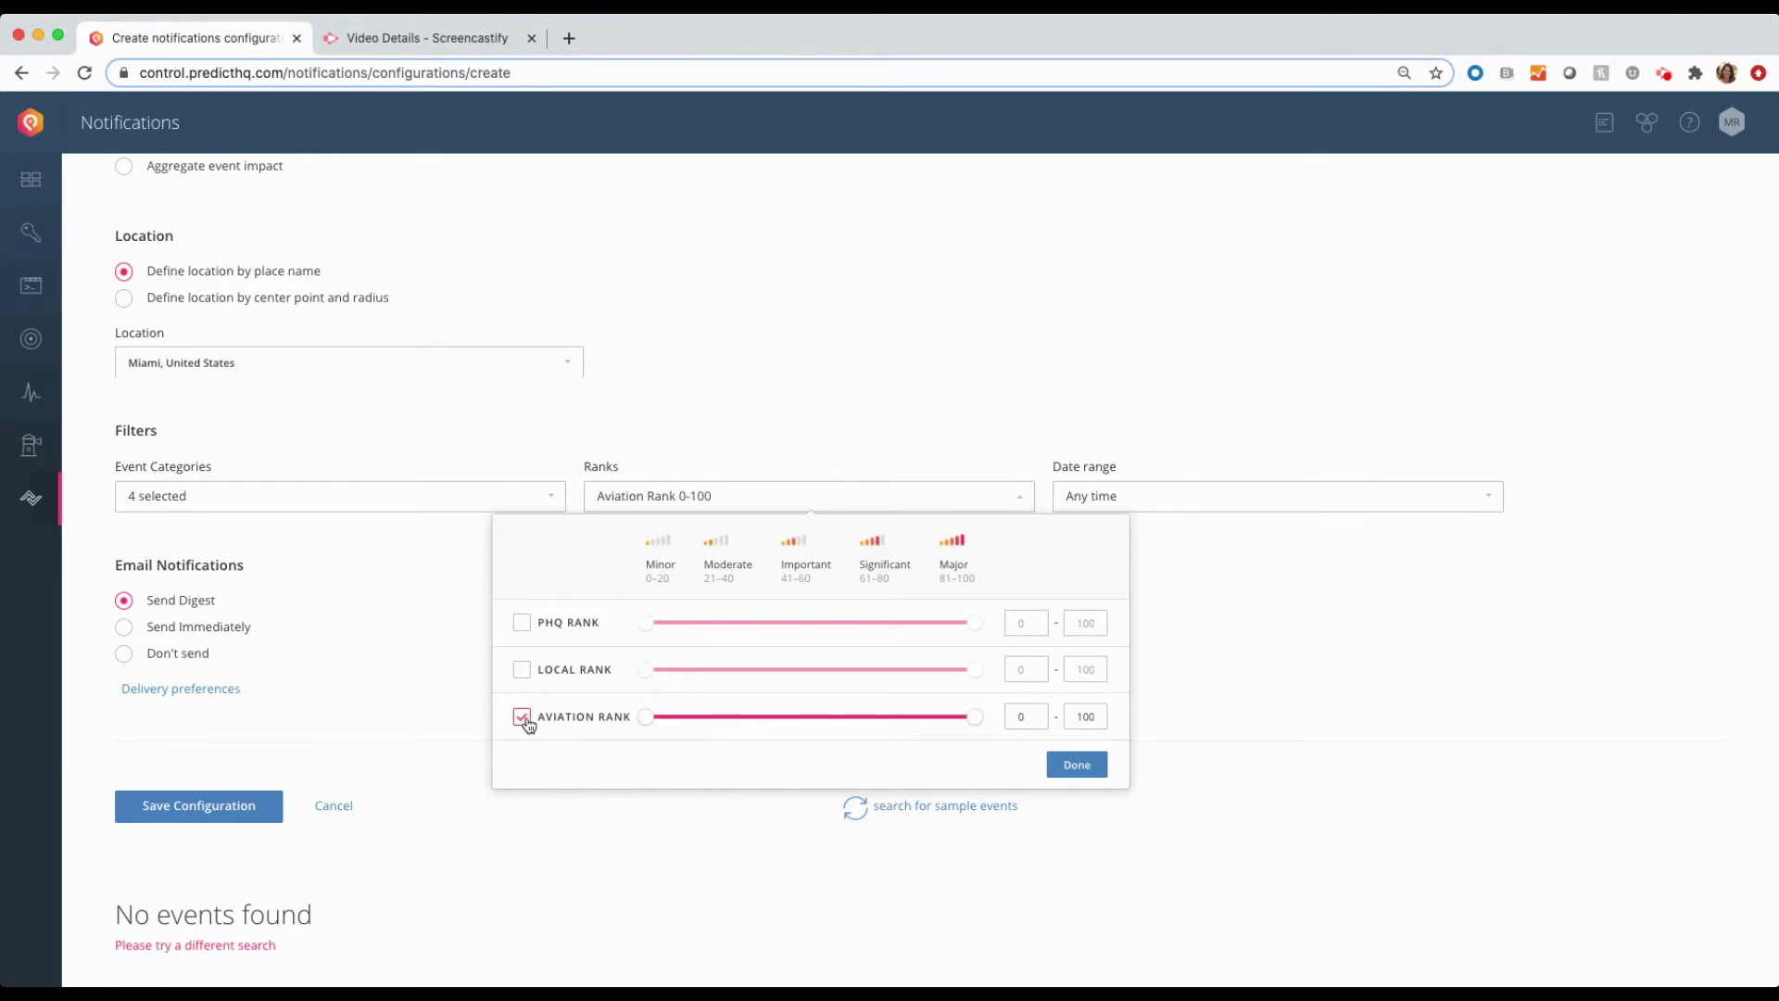
pyautogui.click(1019, 718)
pyautogui.press('BackSpace')
pyautogui.write('40')
pyautogui.click(1077, 765)
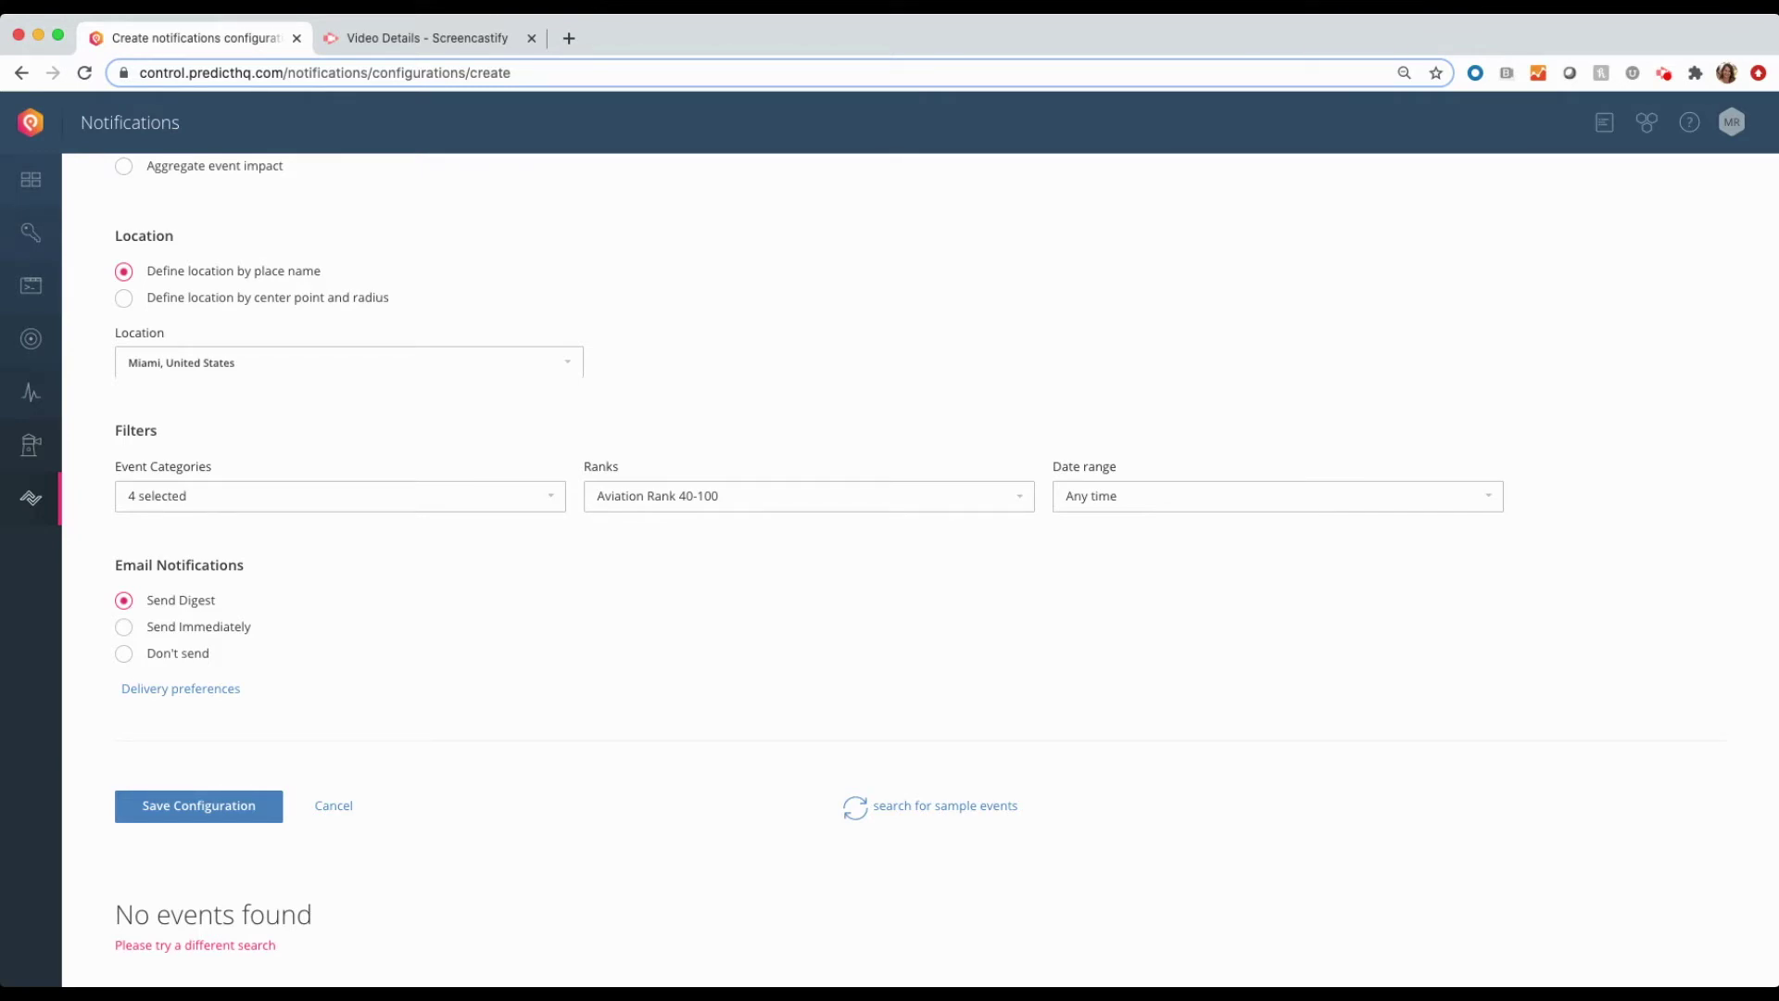
# Step: Set the event date range to the next 183 days
pyautogui.click(1100, 499)
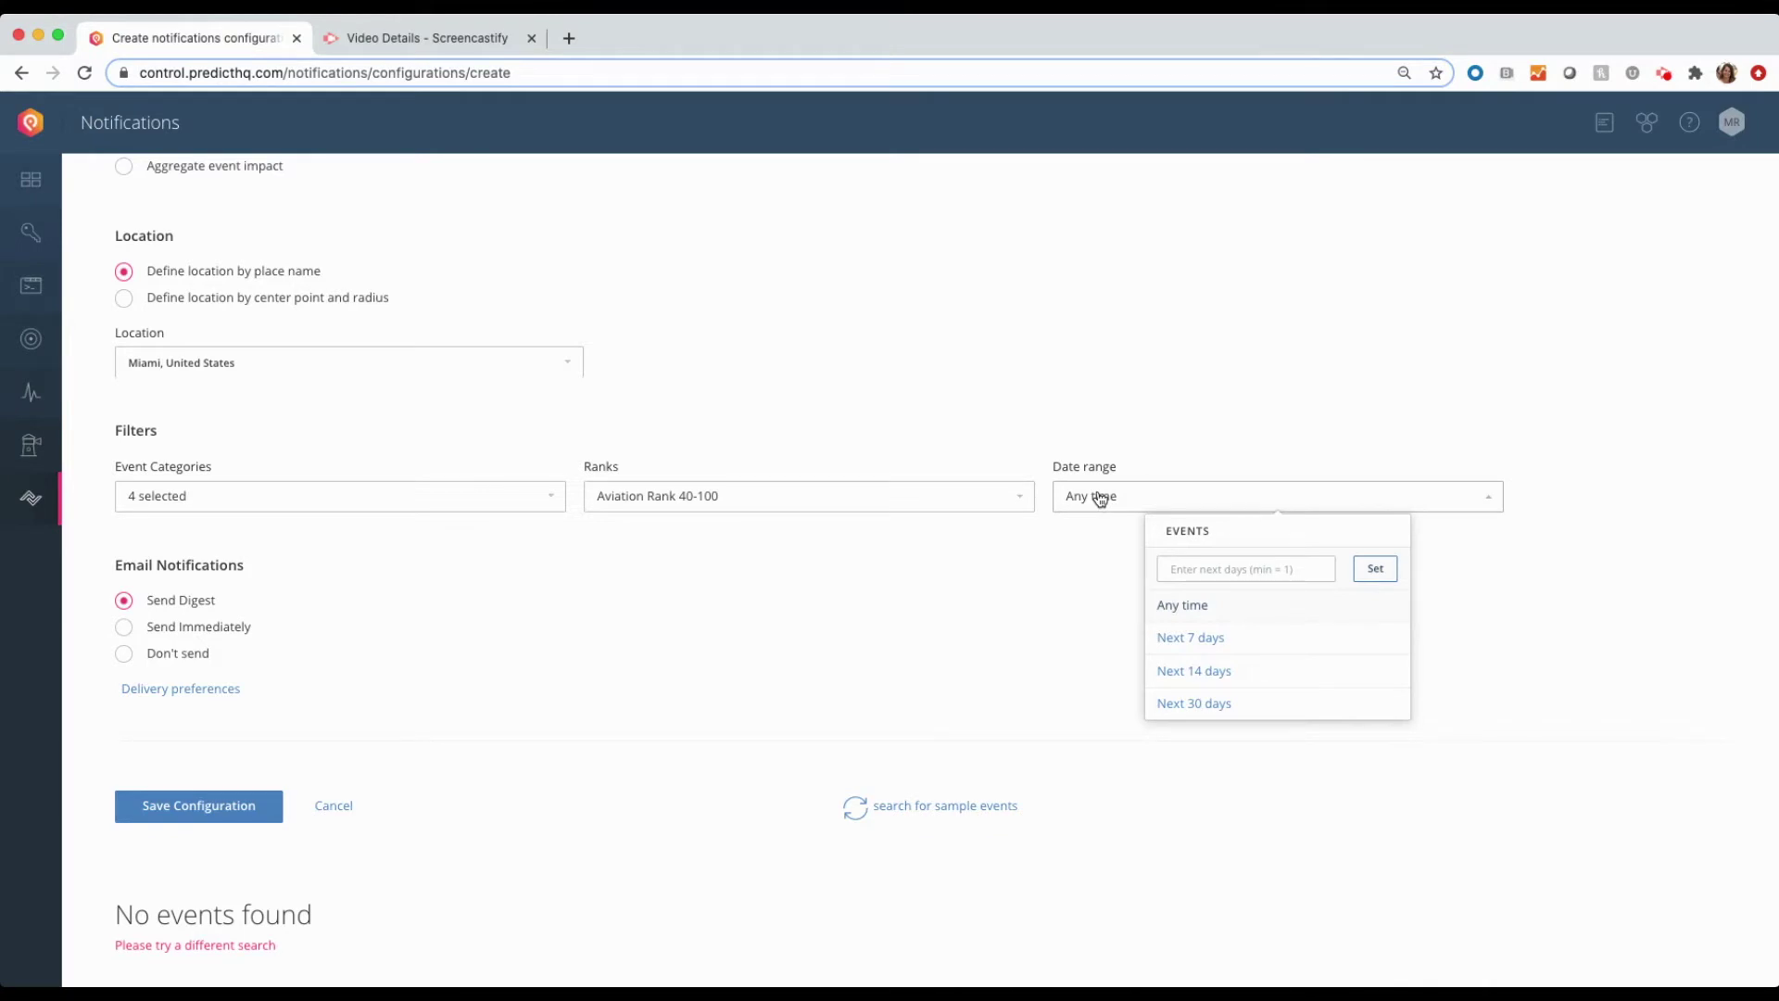
pyautogui.click(1201, 565)
pyautogui.write('400')
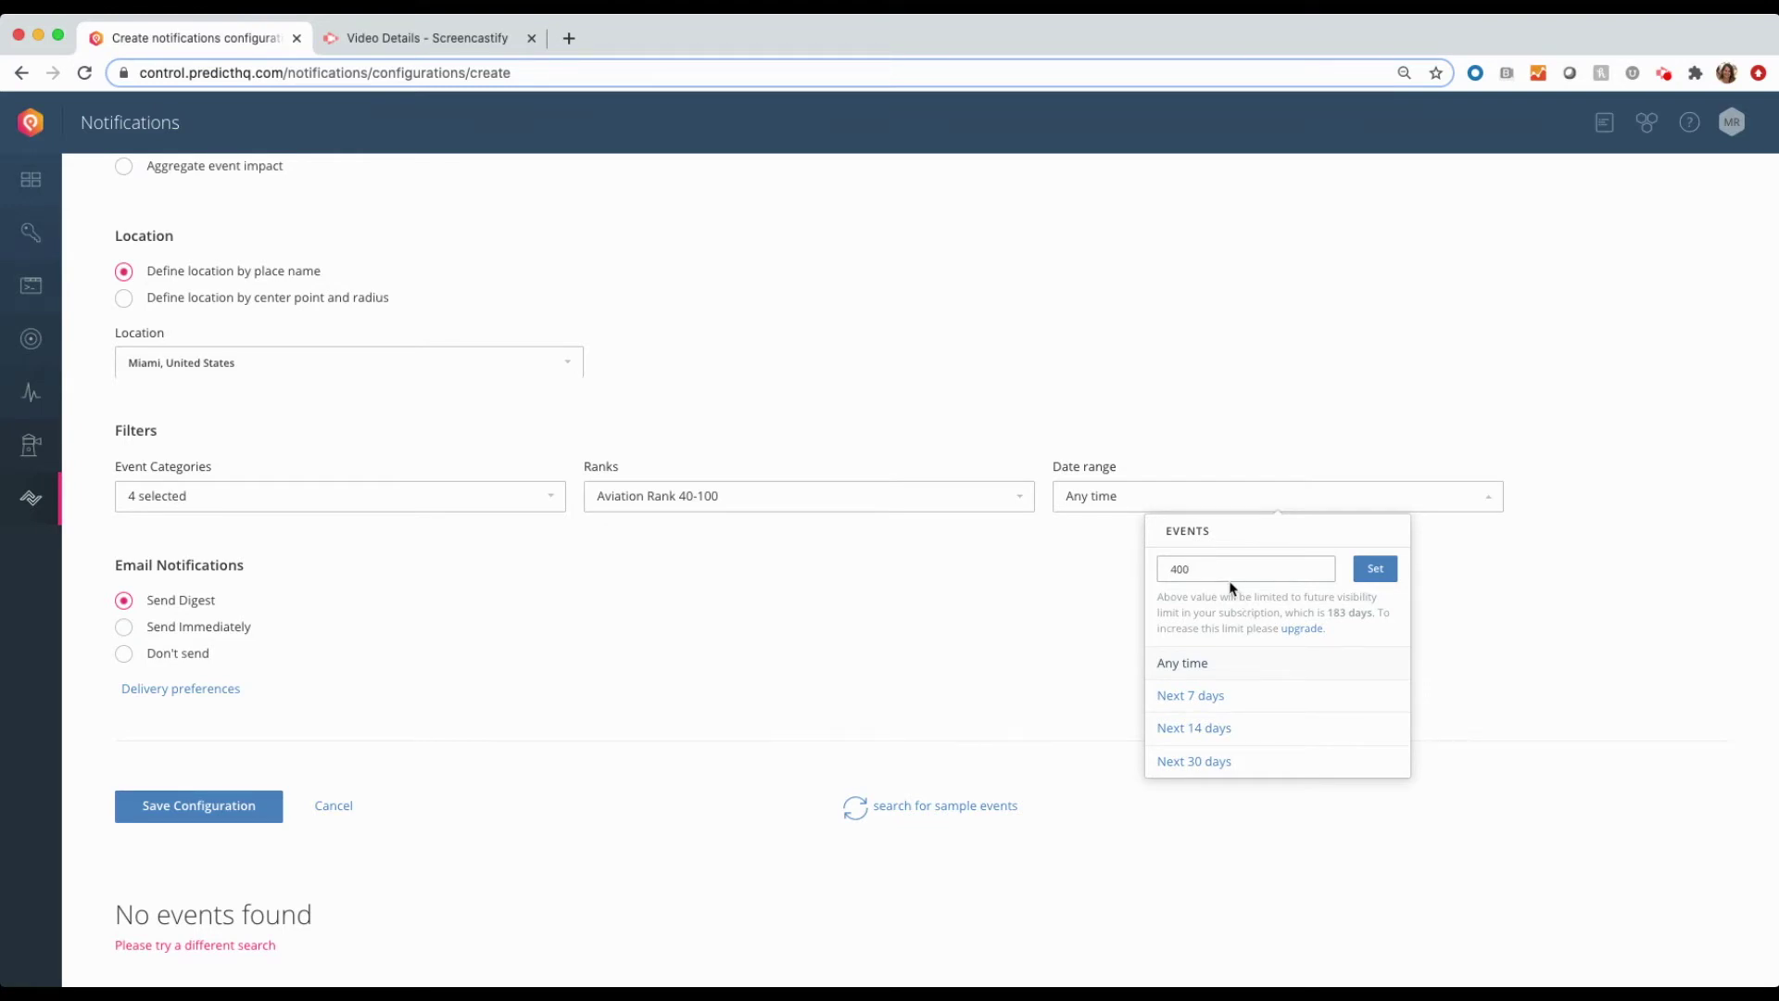
pyautogui.press('BackSpace')
pyautogui.press('BackSpace')
pyautogui.press('BackSpace')
pyautogui.write('183')
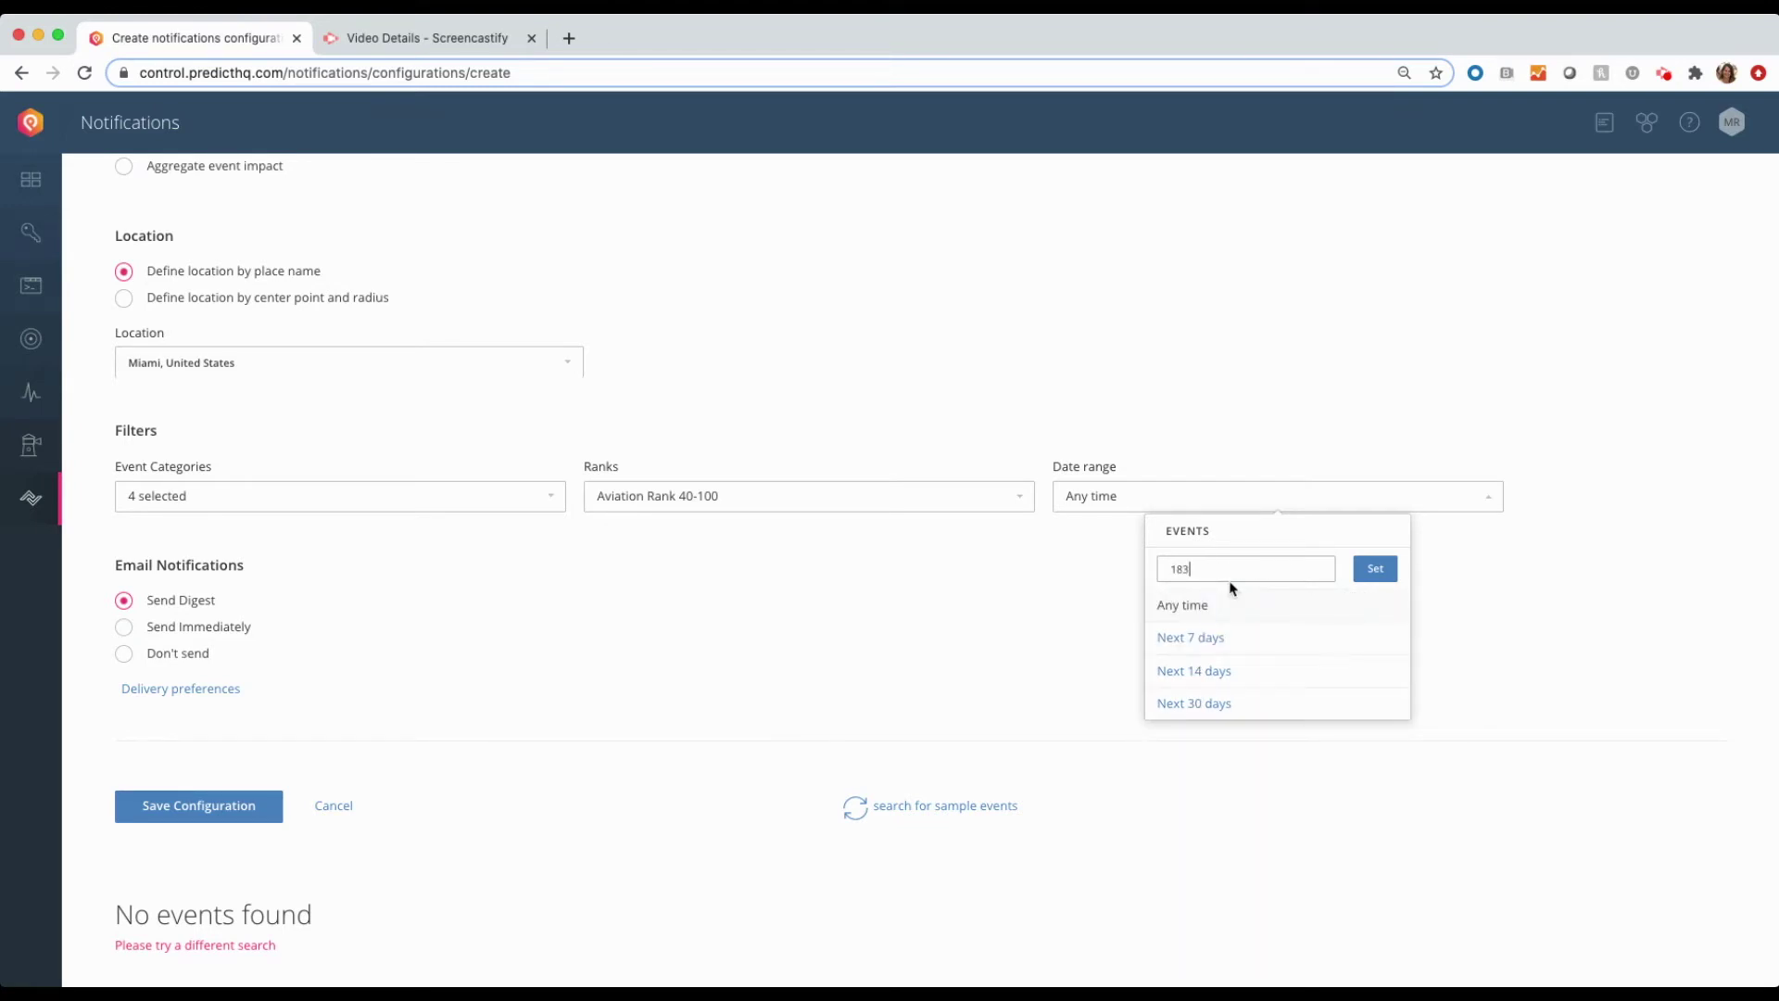
pyautogui.click(1359, 582)
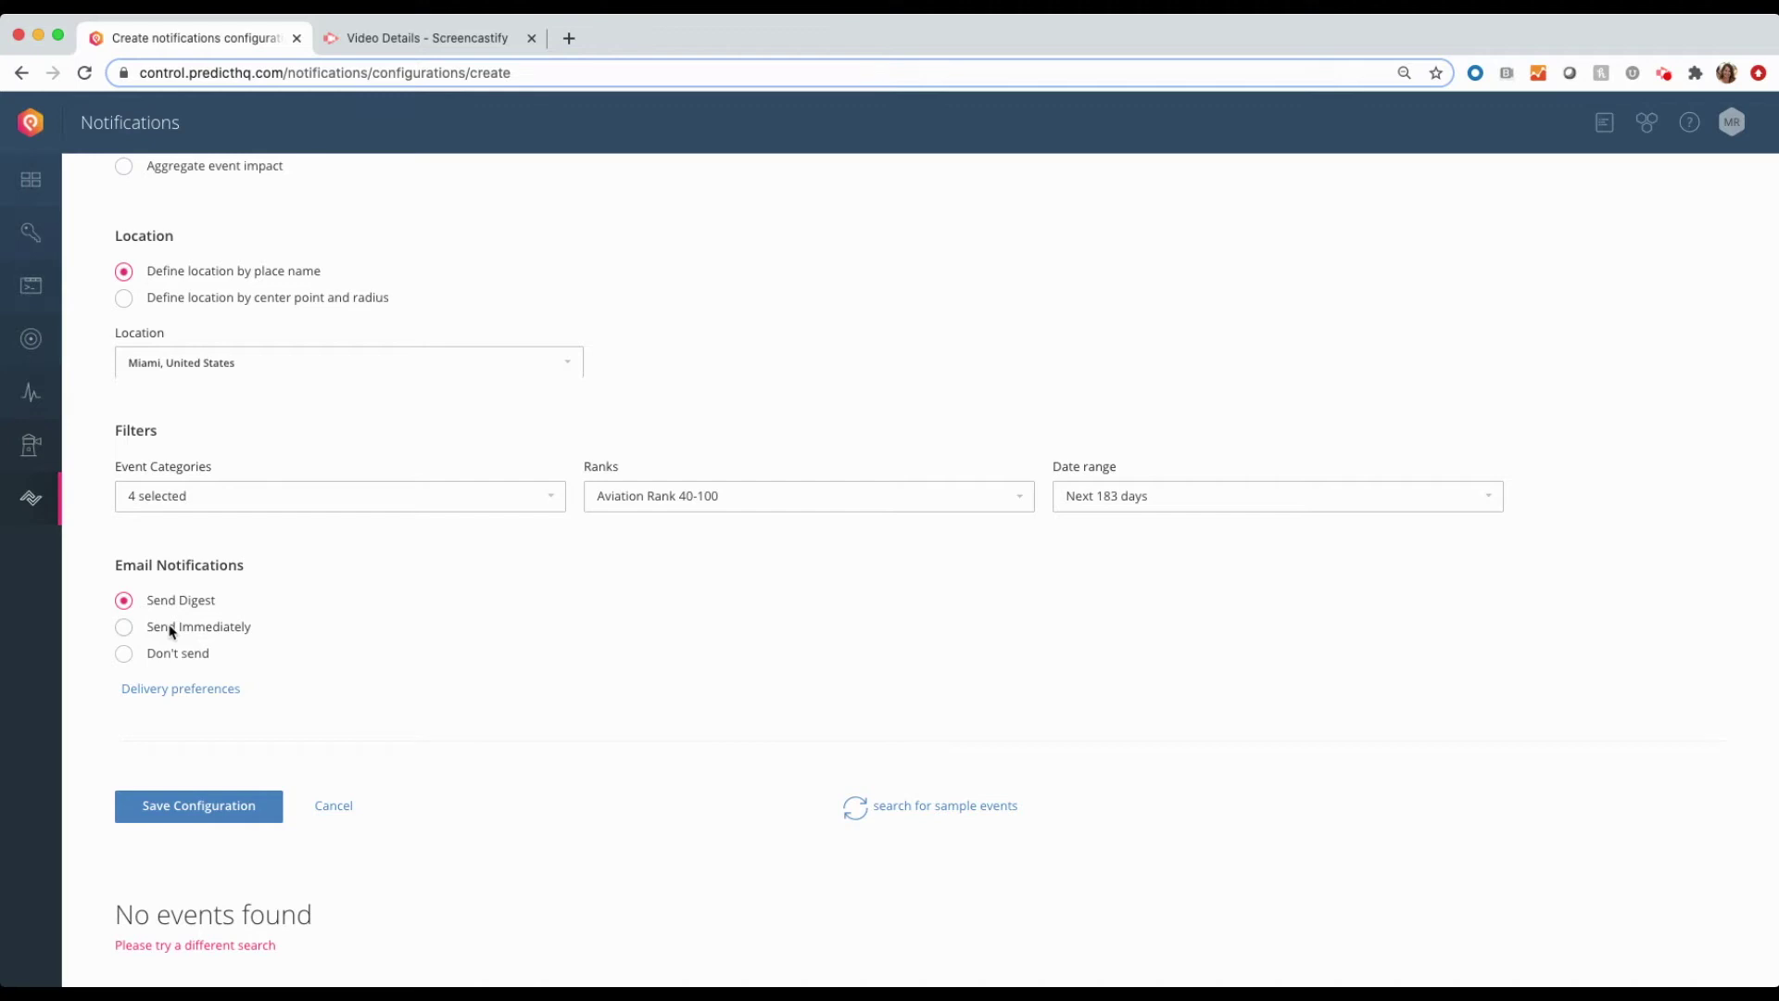
# Step: Save the email delivery preferences with weekly frequency, and set the configuration's email notifications to Send Immediately
pyautogui.click(130, 632)
pyautogui.click(125, 654)
pyautogui.click(199, 691)
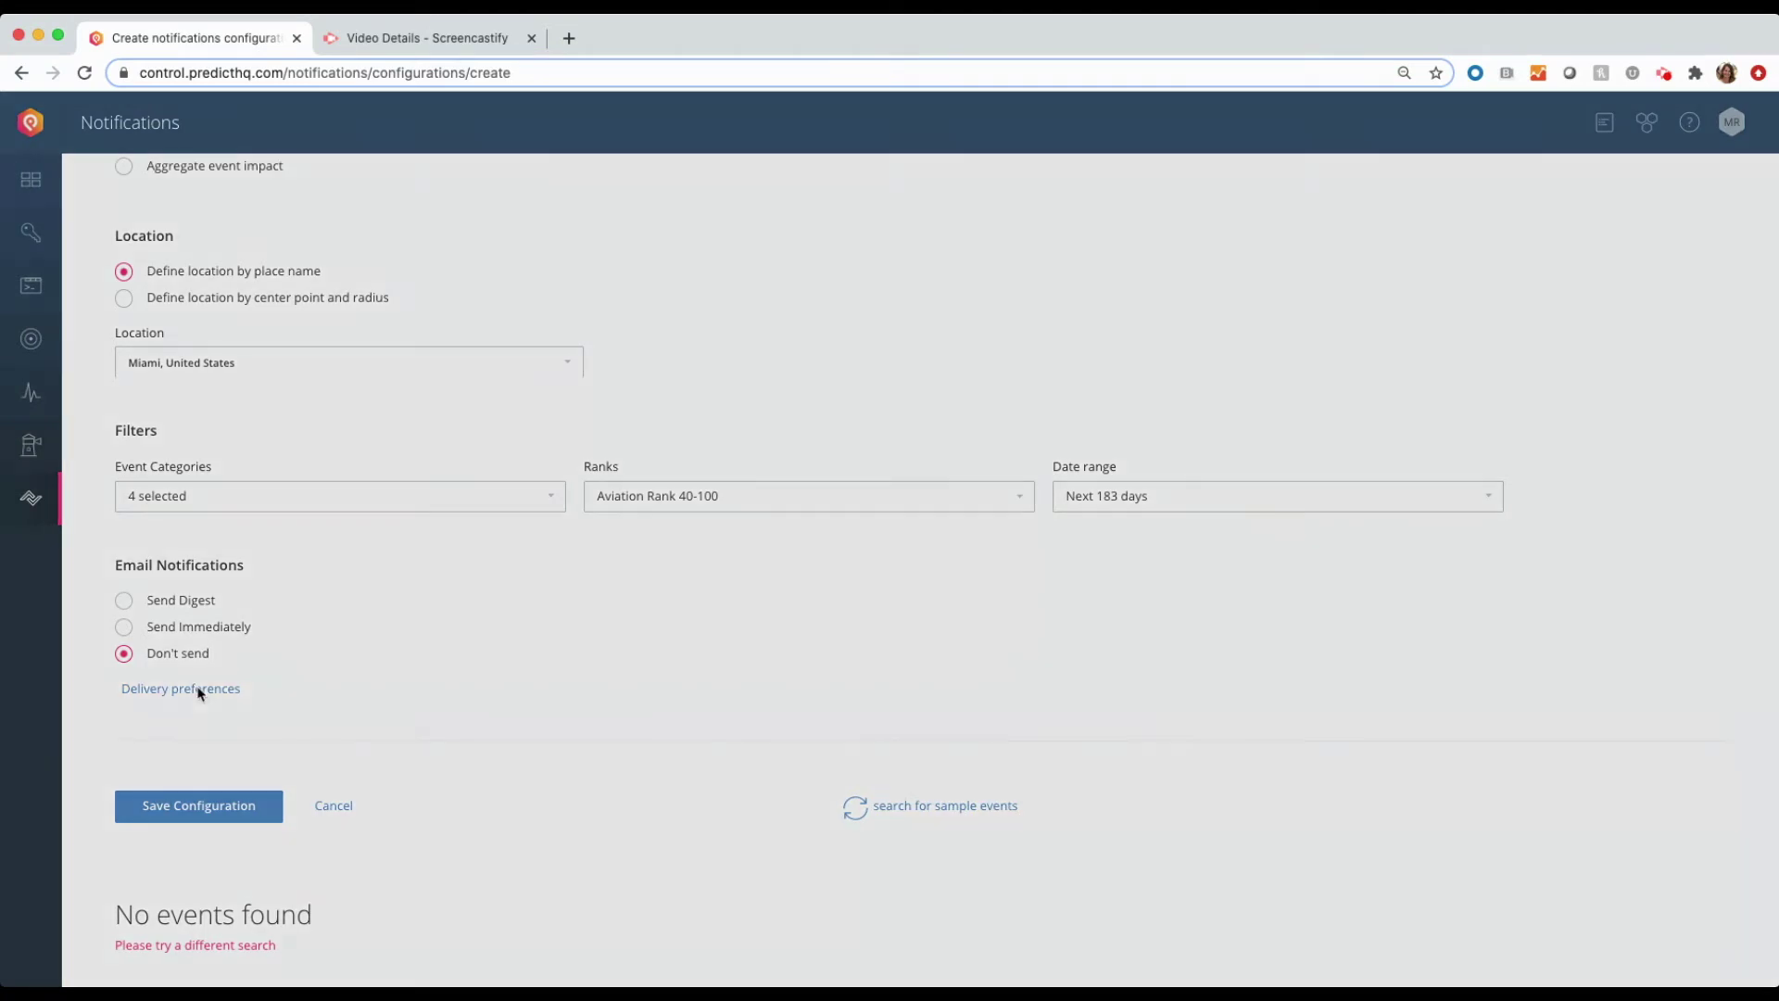
pyautogui.moveTo(845, 554); pyautogui.dragTo(644, 558)
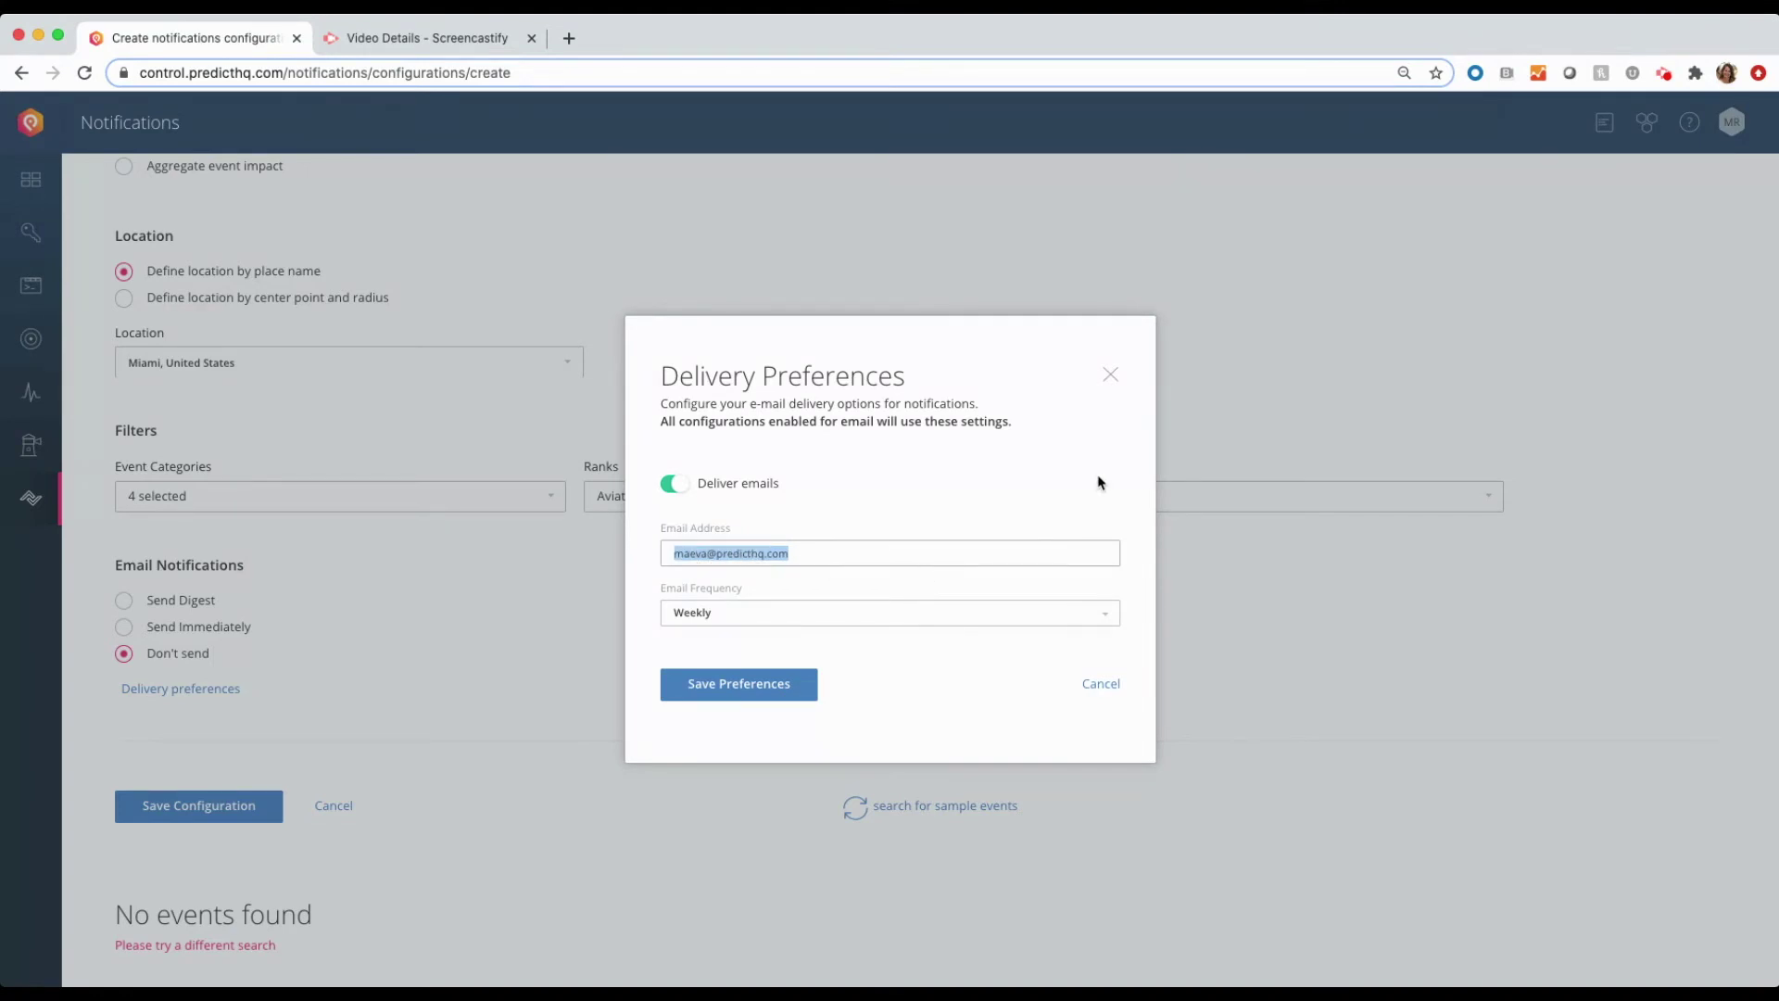
pyautogui.click(775, 697)
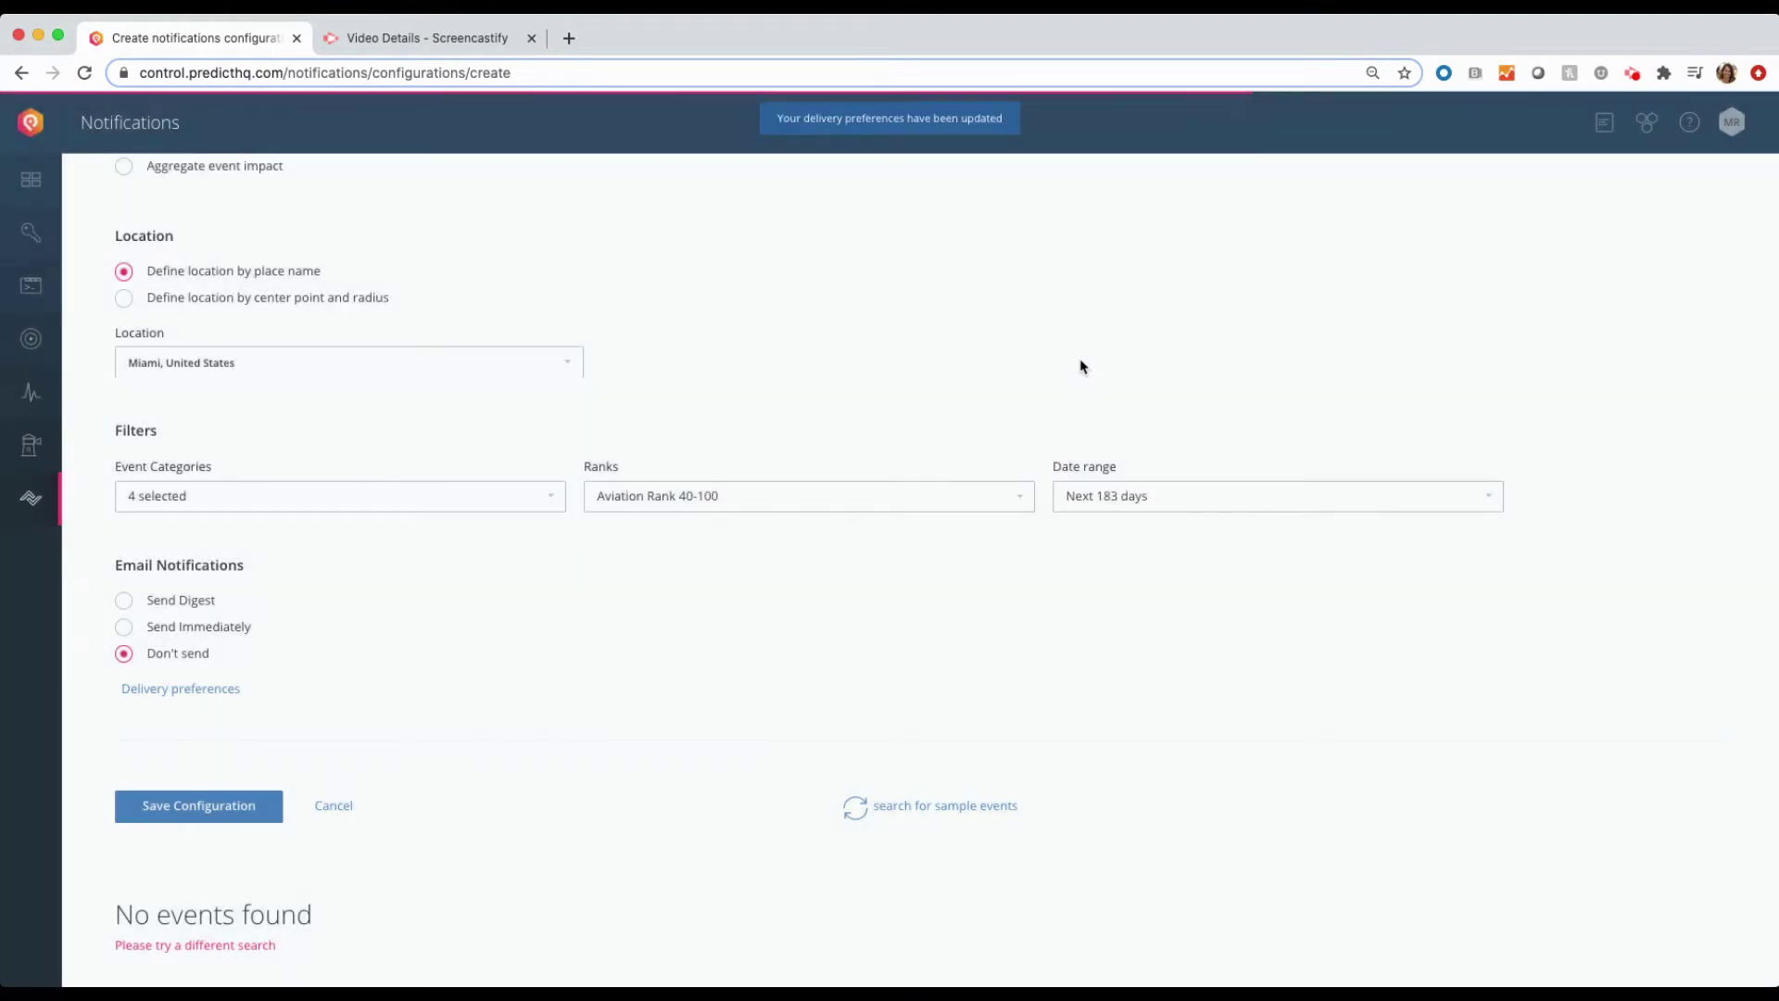
pyautogui.click(176, 627)
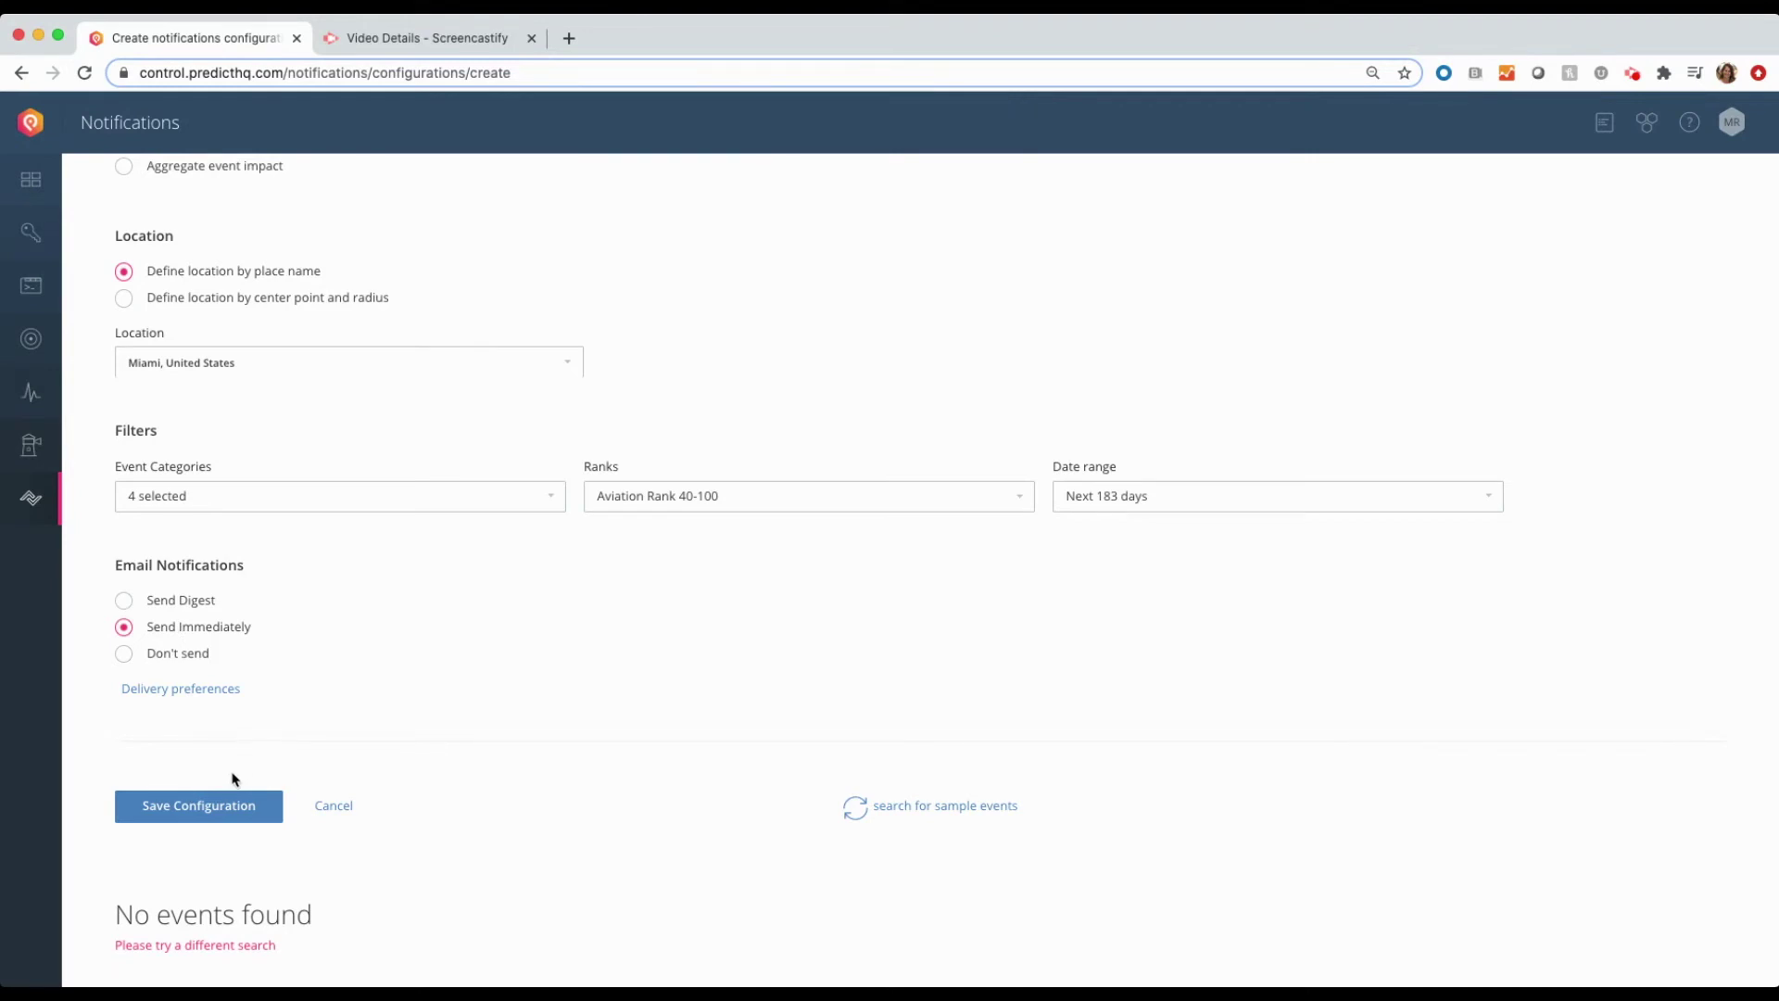
# Step: Search for sample events matching the configuration and review the listed results
pyautogui.scroll(-1, 238, 770)
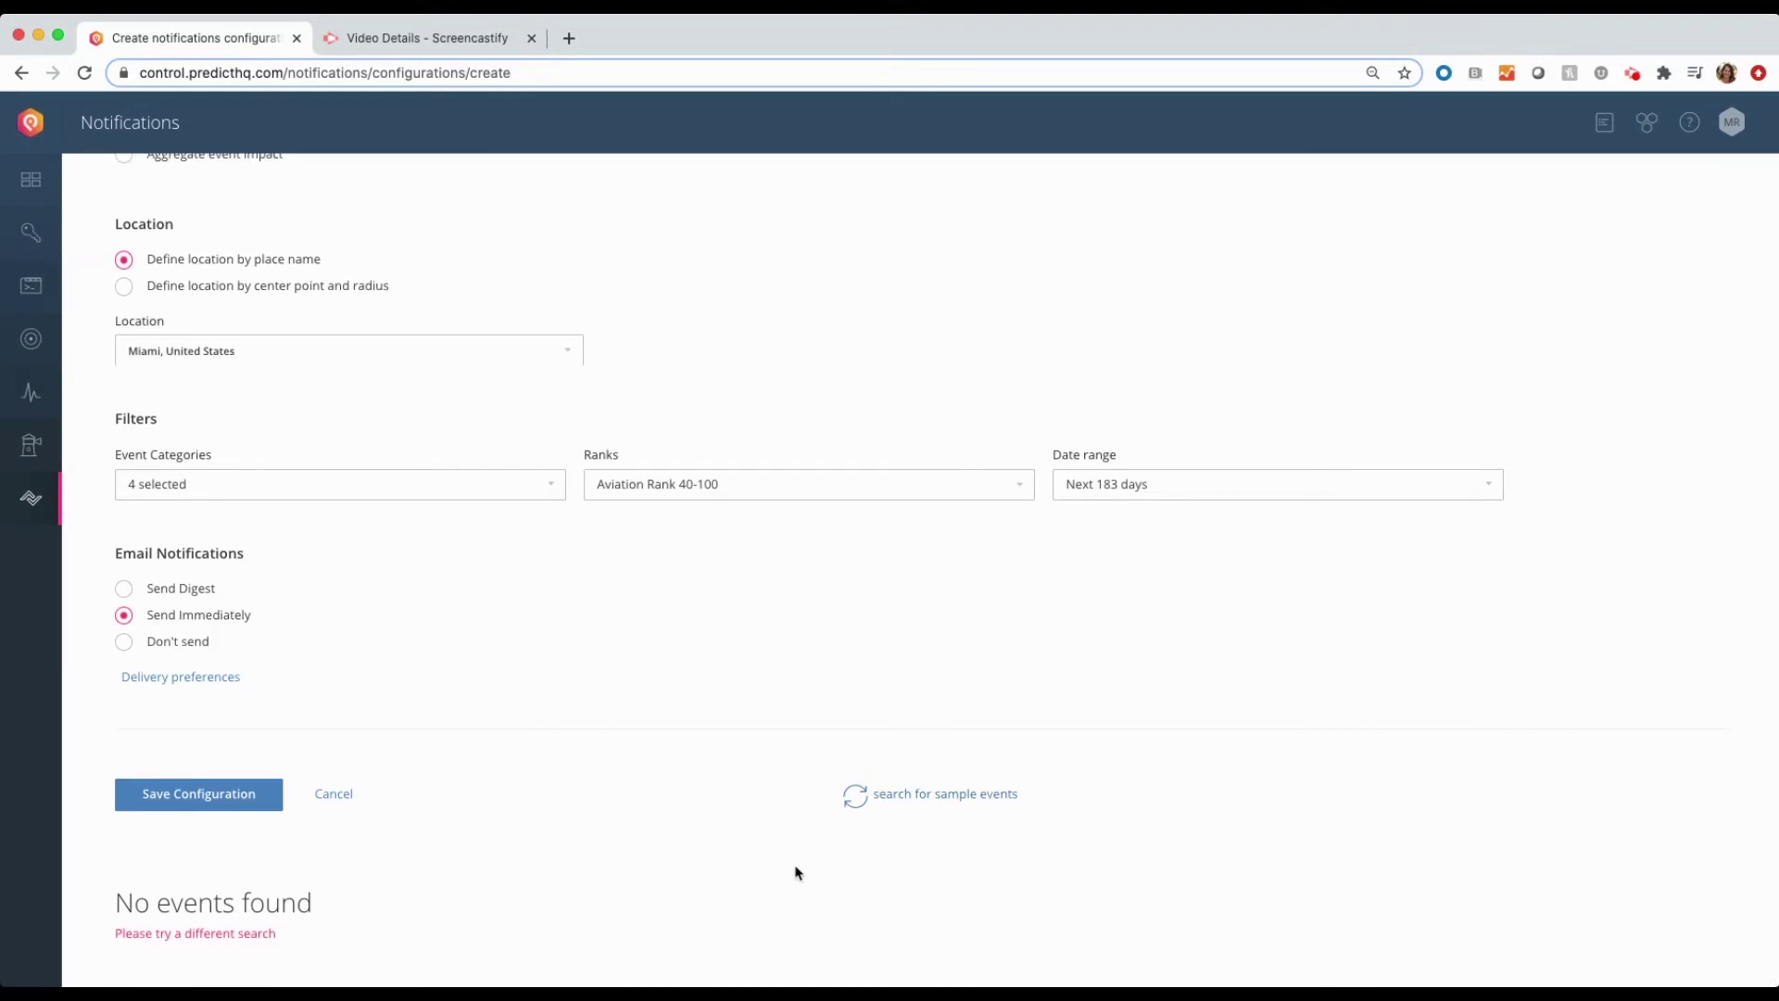
pyautogui.click(985, 798)
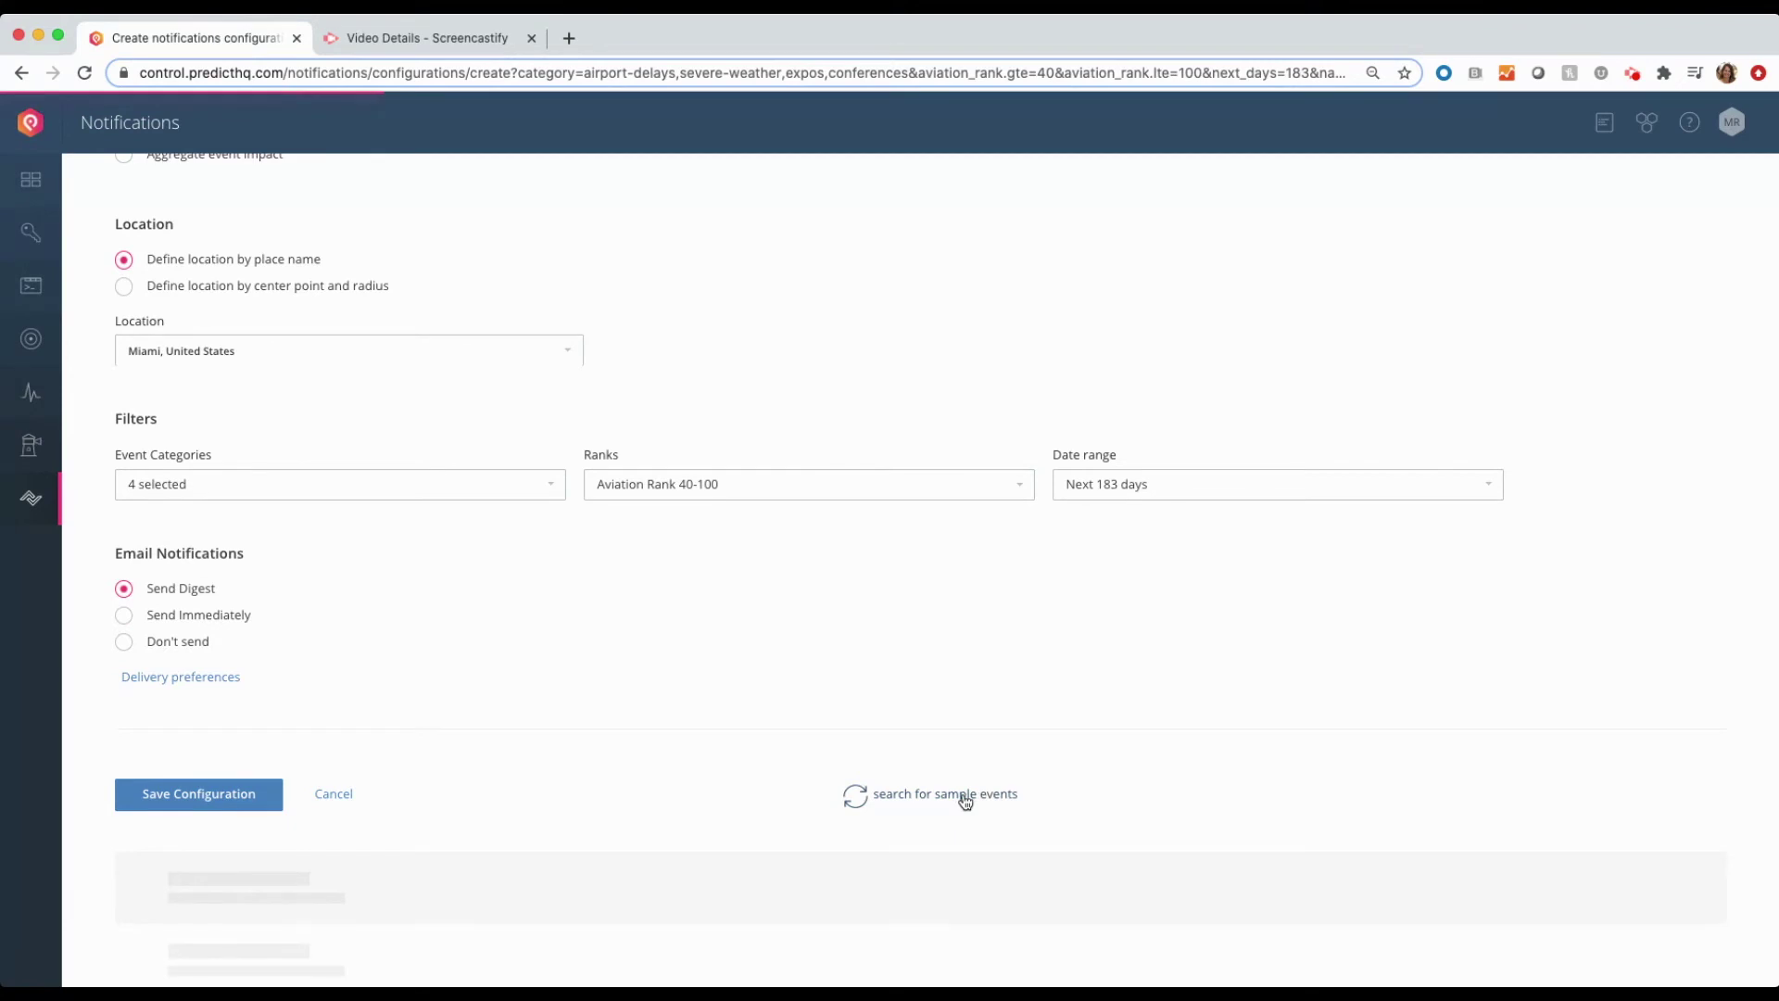
pyautogui.scroll(-5, 964, 799)
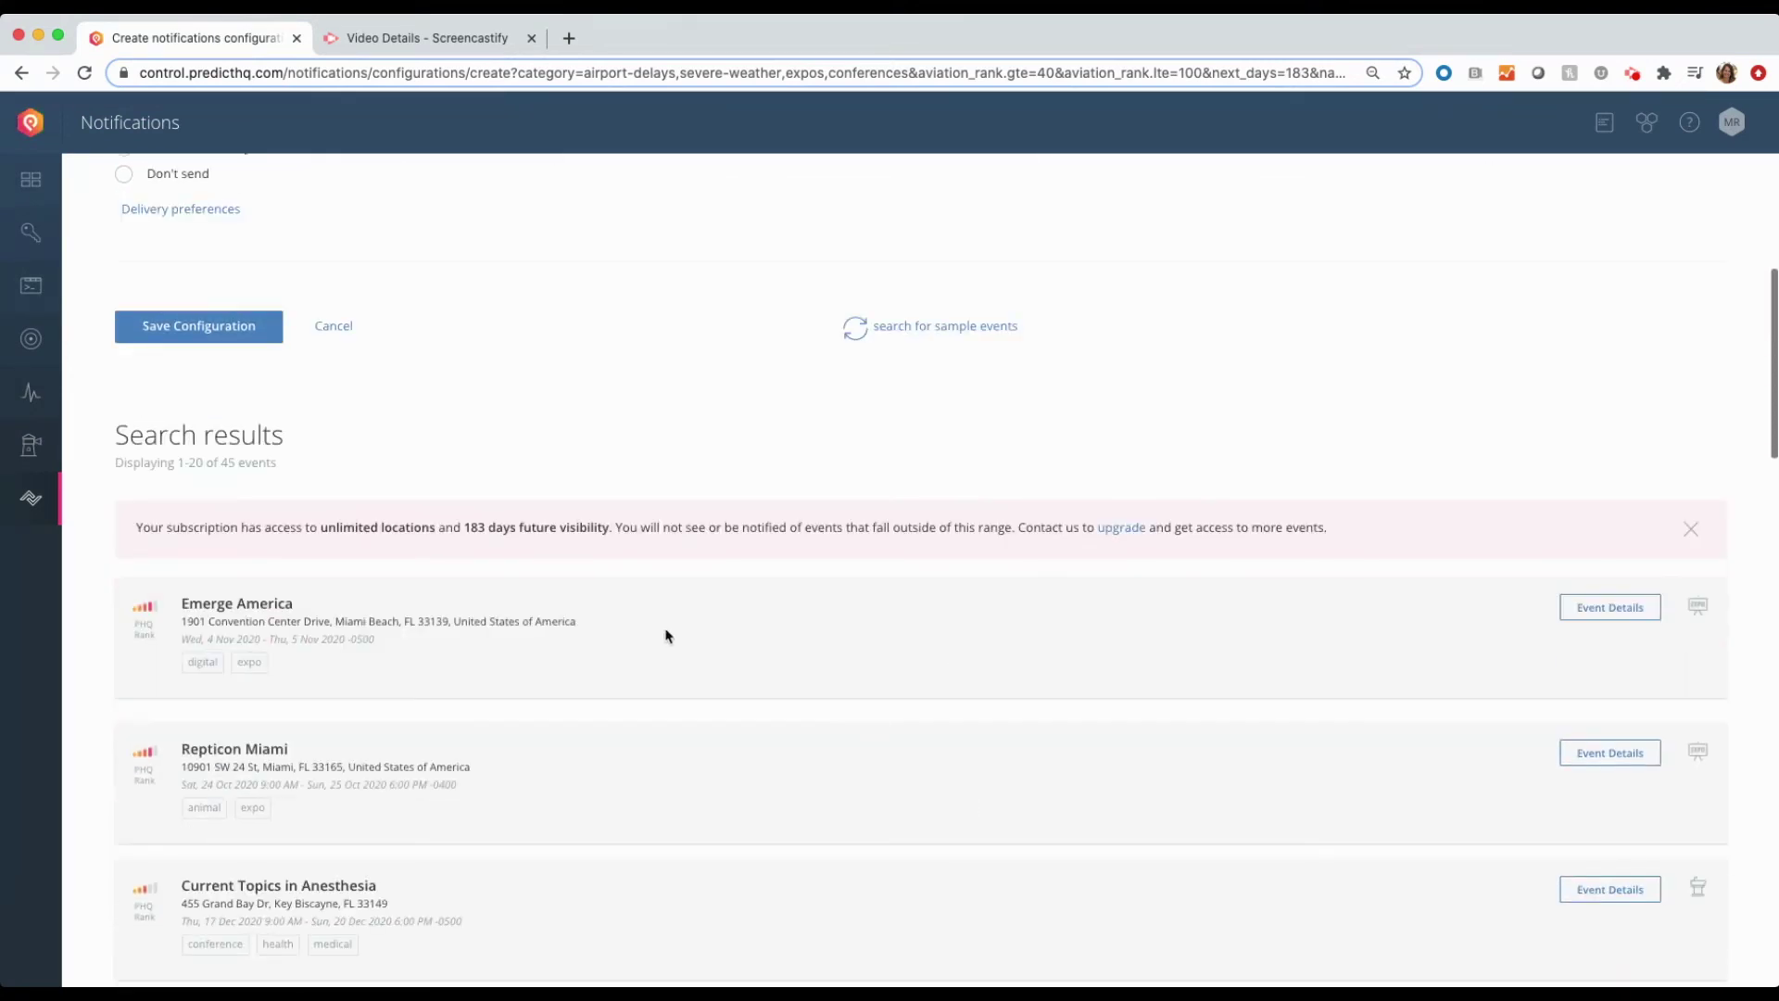
pyautogui.scroll(-2, 853, 658)
pyautogui.scroll(-2, 853, 659)
# Step: Save the notification configuration and open the overview of received notifications
pyautogui.scroll(7, 325, 648)
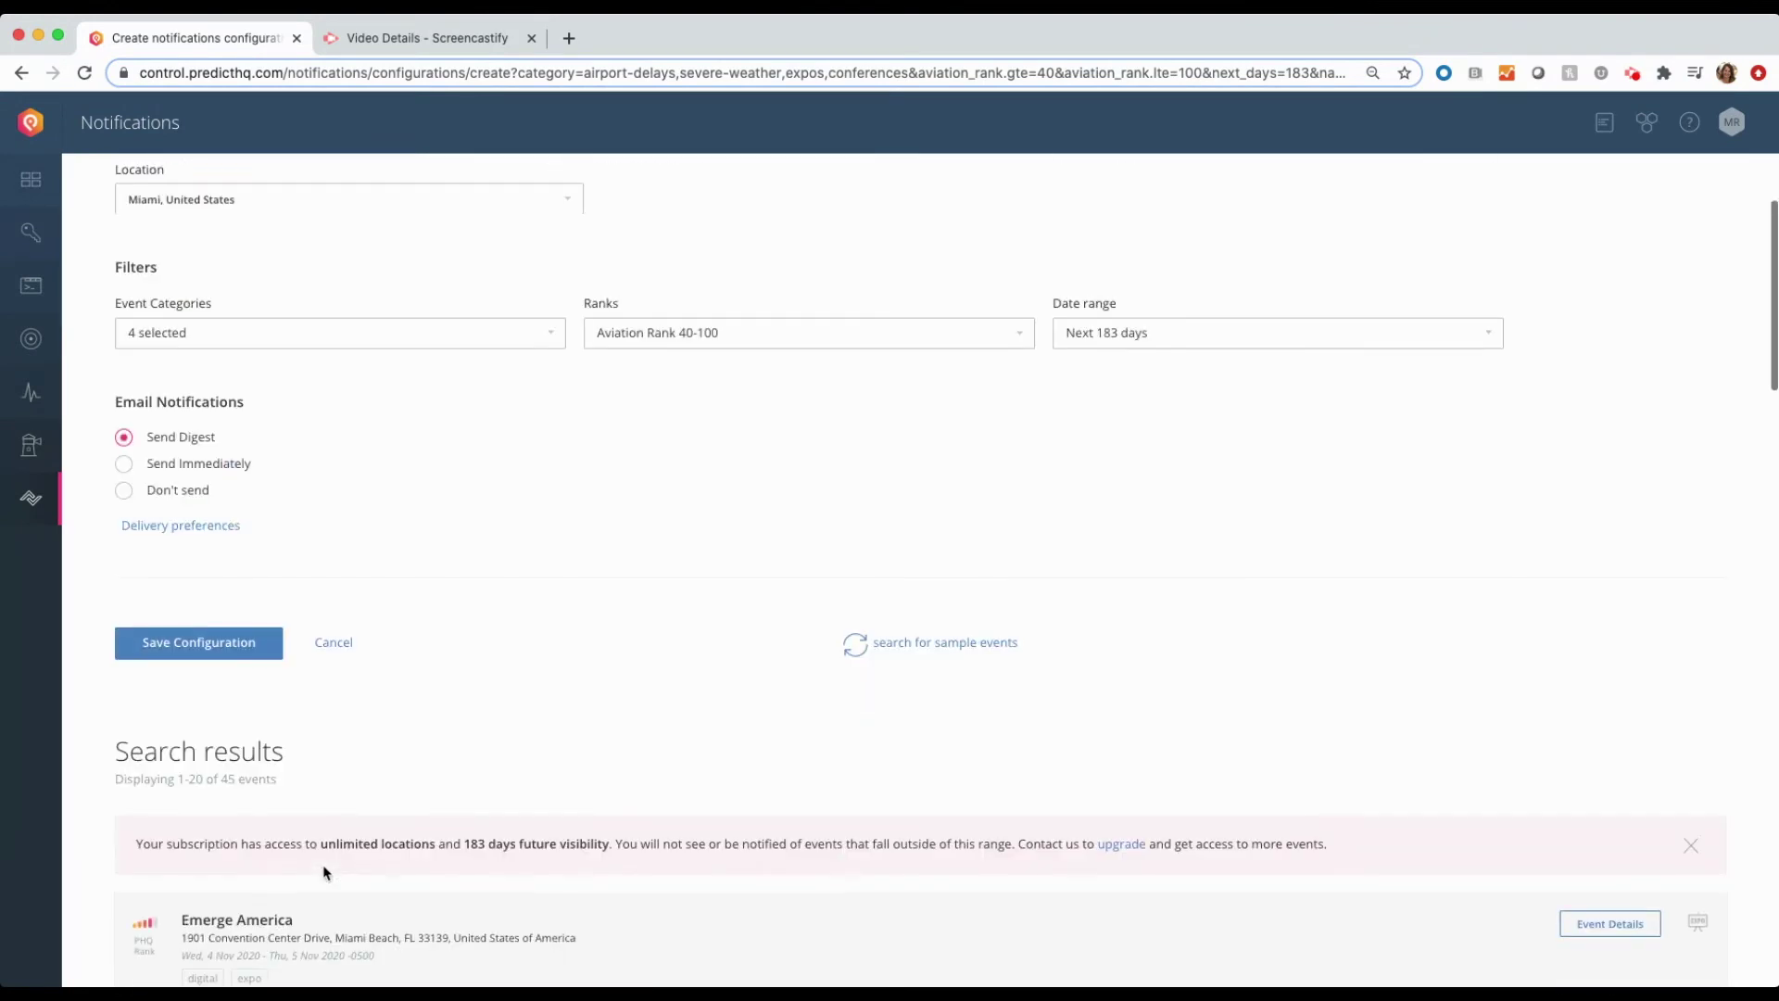
pyautogui.scroll(2, 325, 872)
pyautogui.click(220, 848)
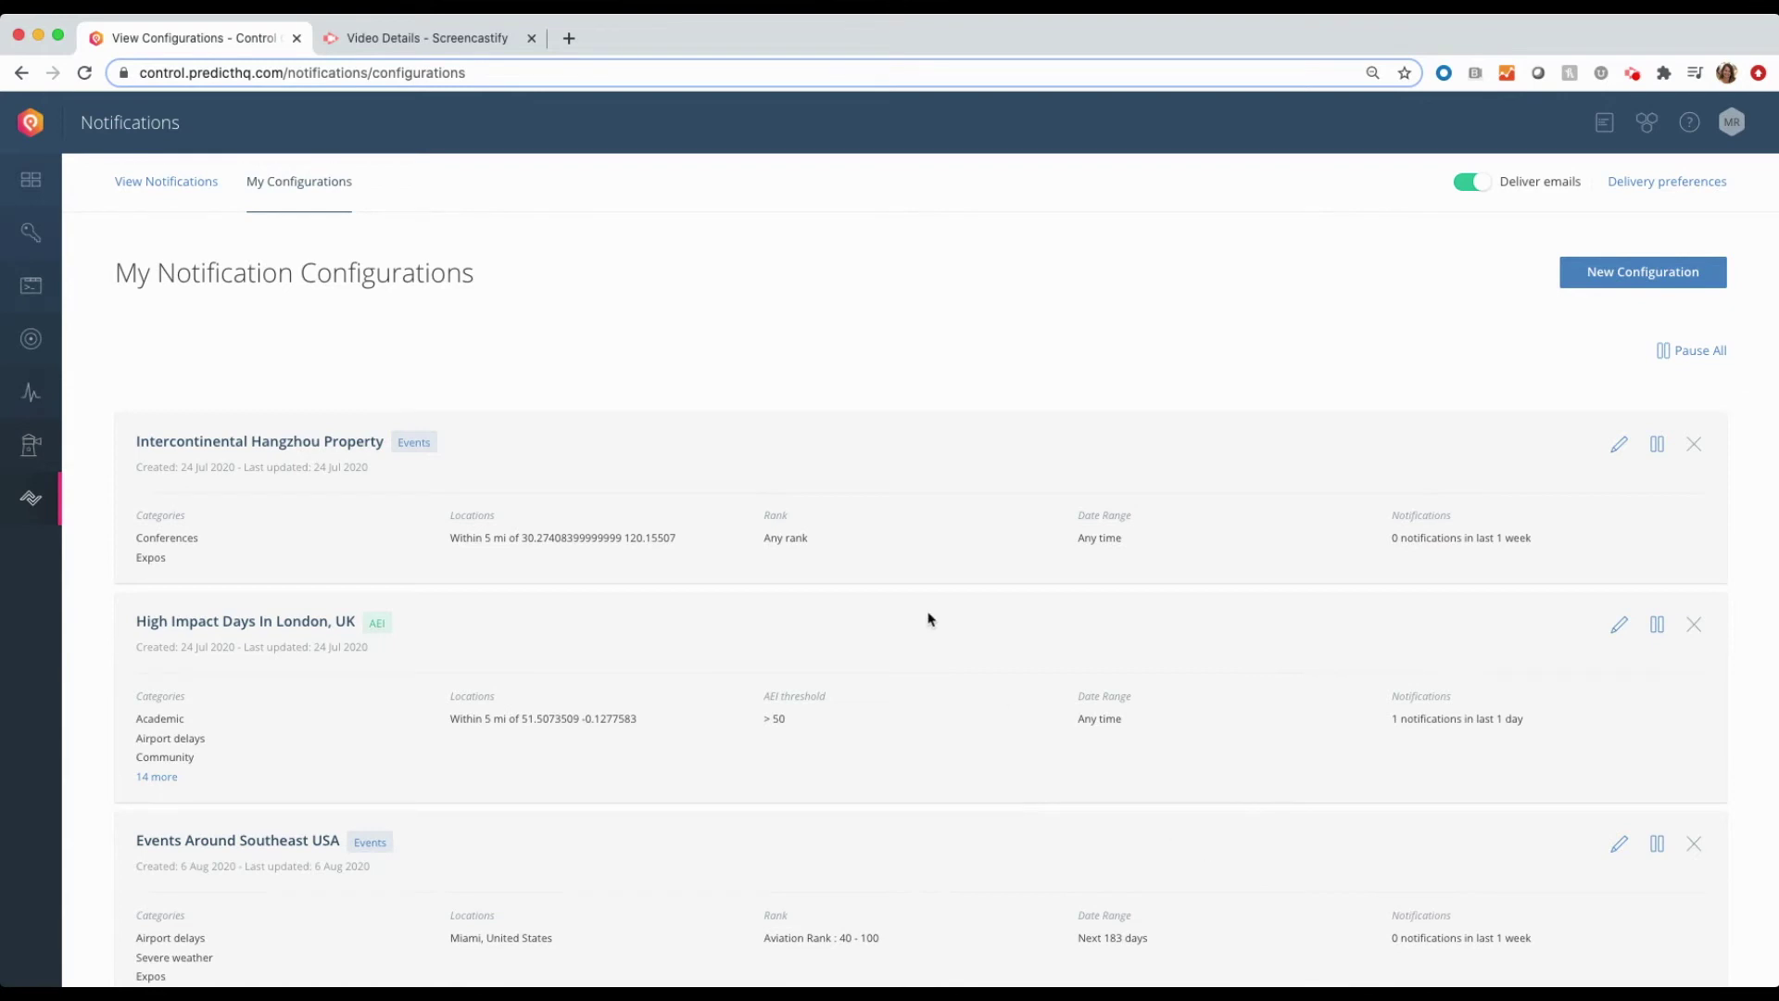
pyautogui.click(204, 185)
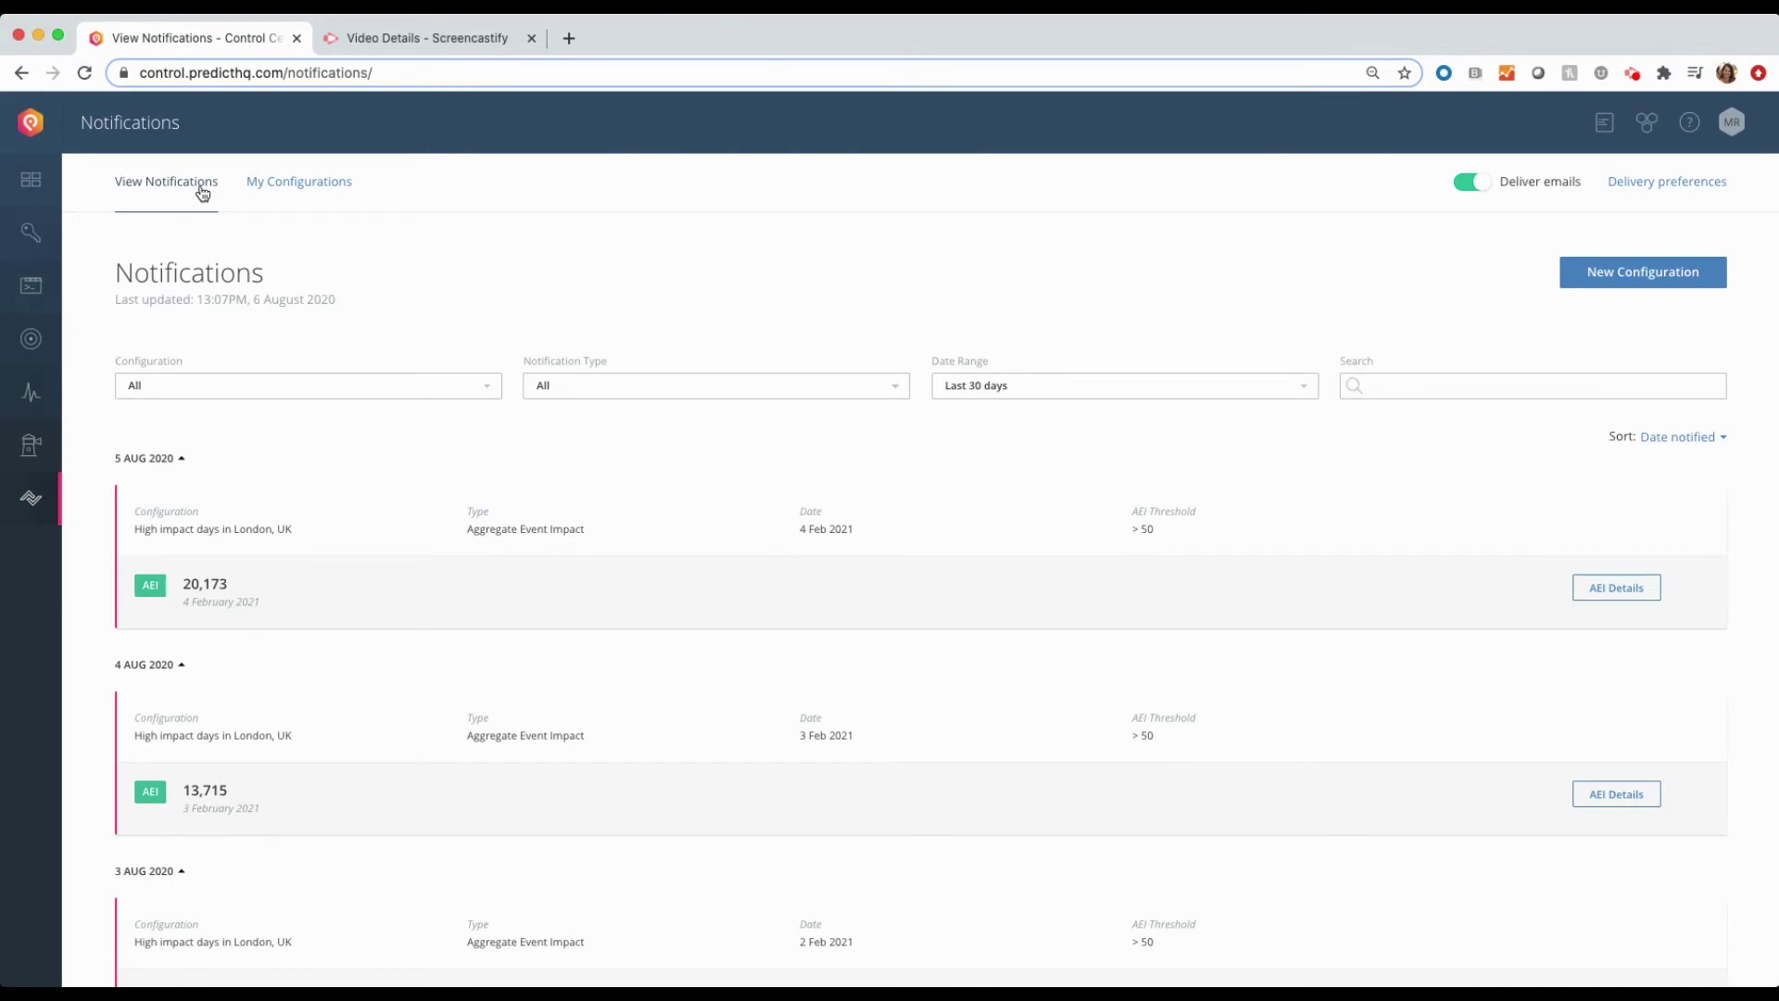
# Step: Look through the received notifications listed by date
pyautogui.scroll(-2, 548, 703)
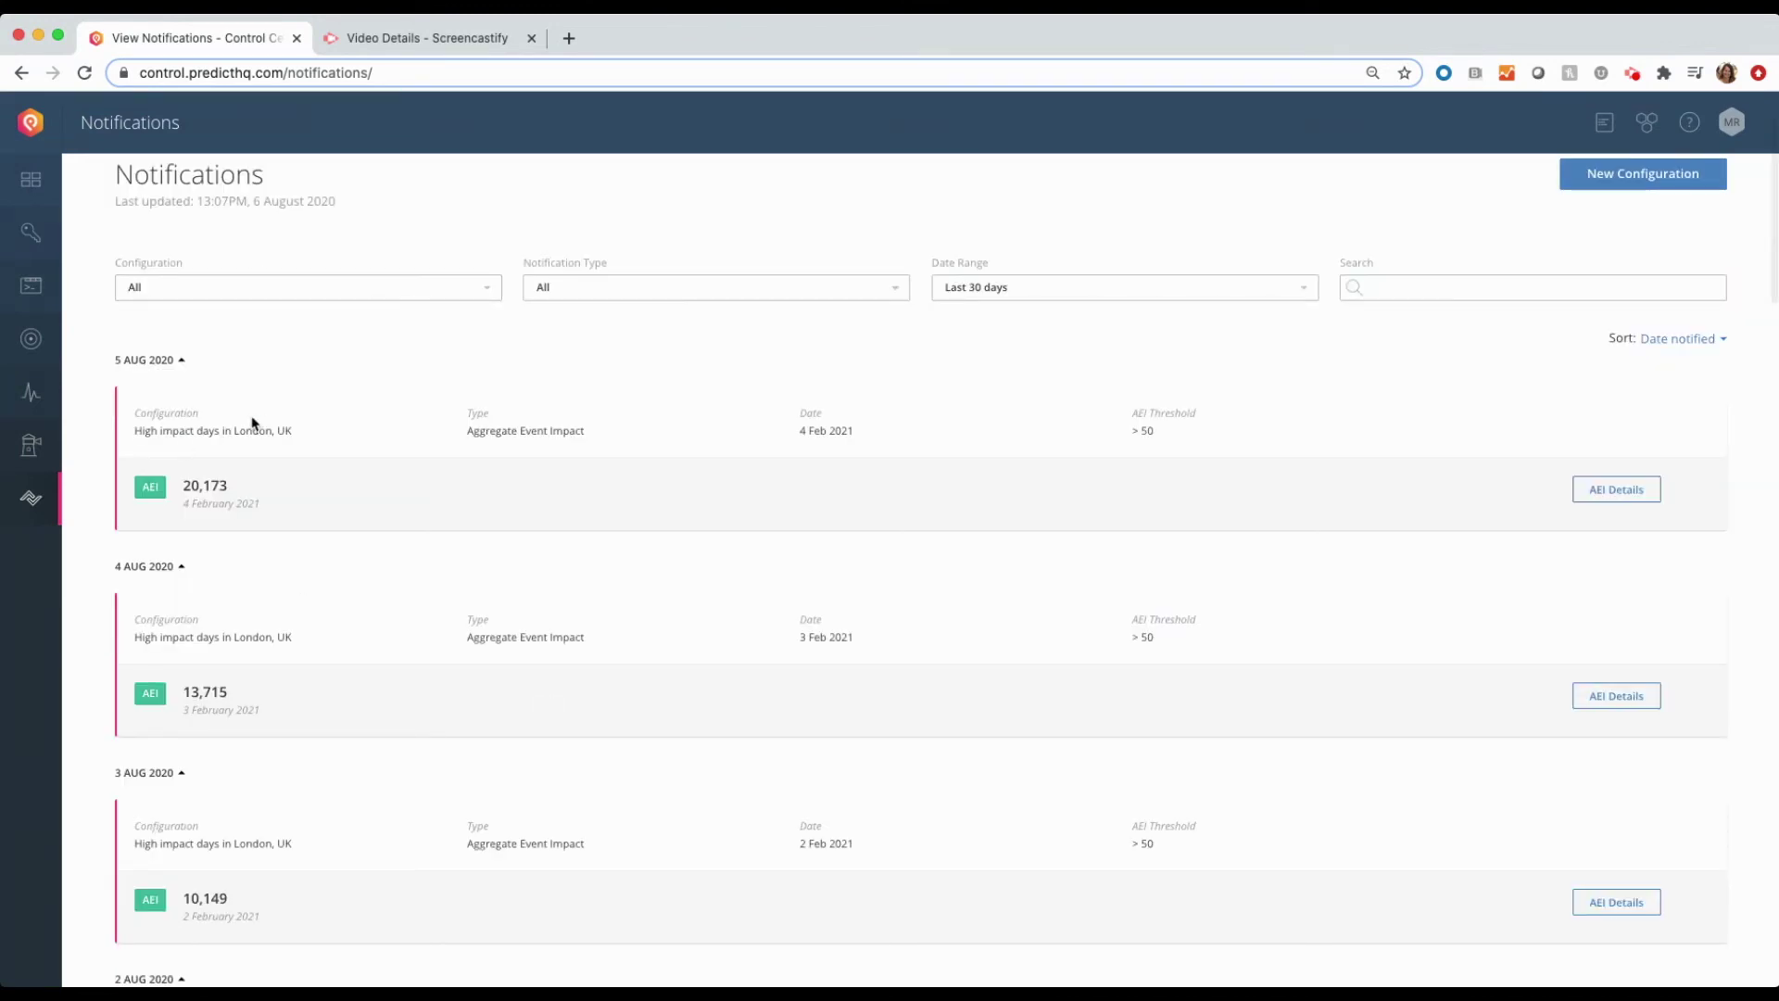
pyautogui.scroll(-2, 302, 719)
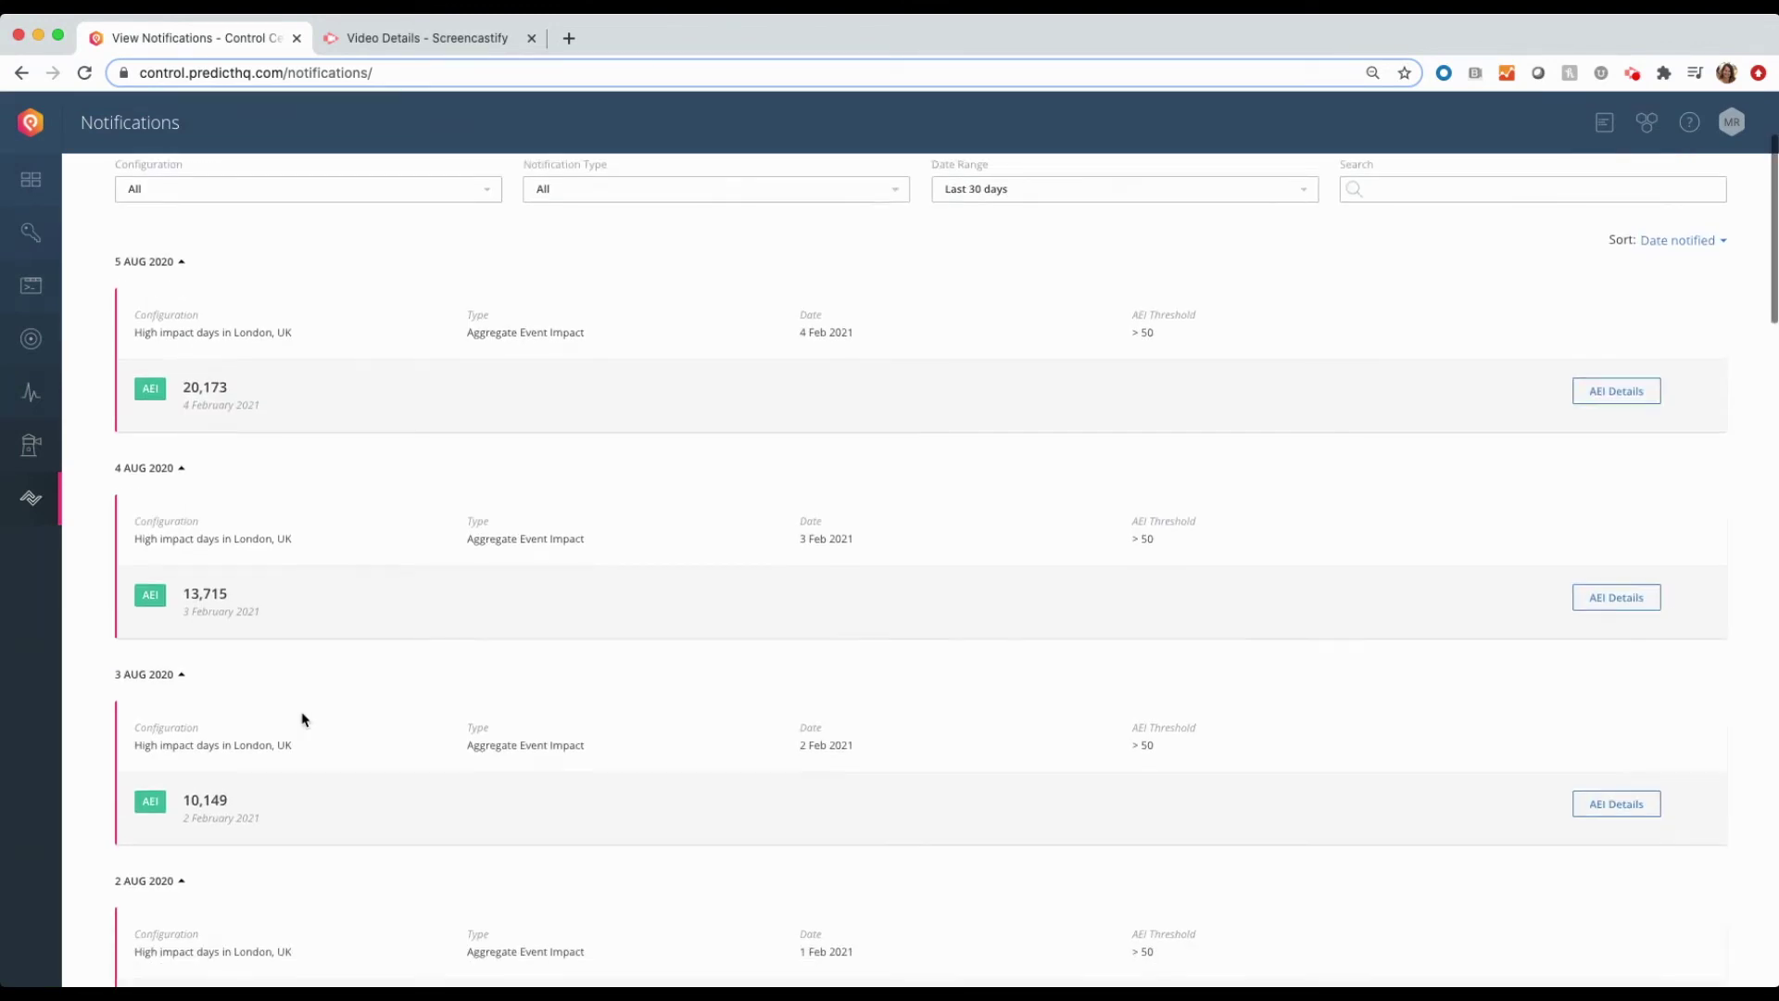
pyautogui.scroll(-3, 302, 719)
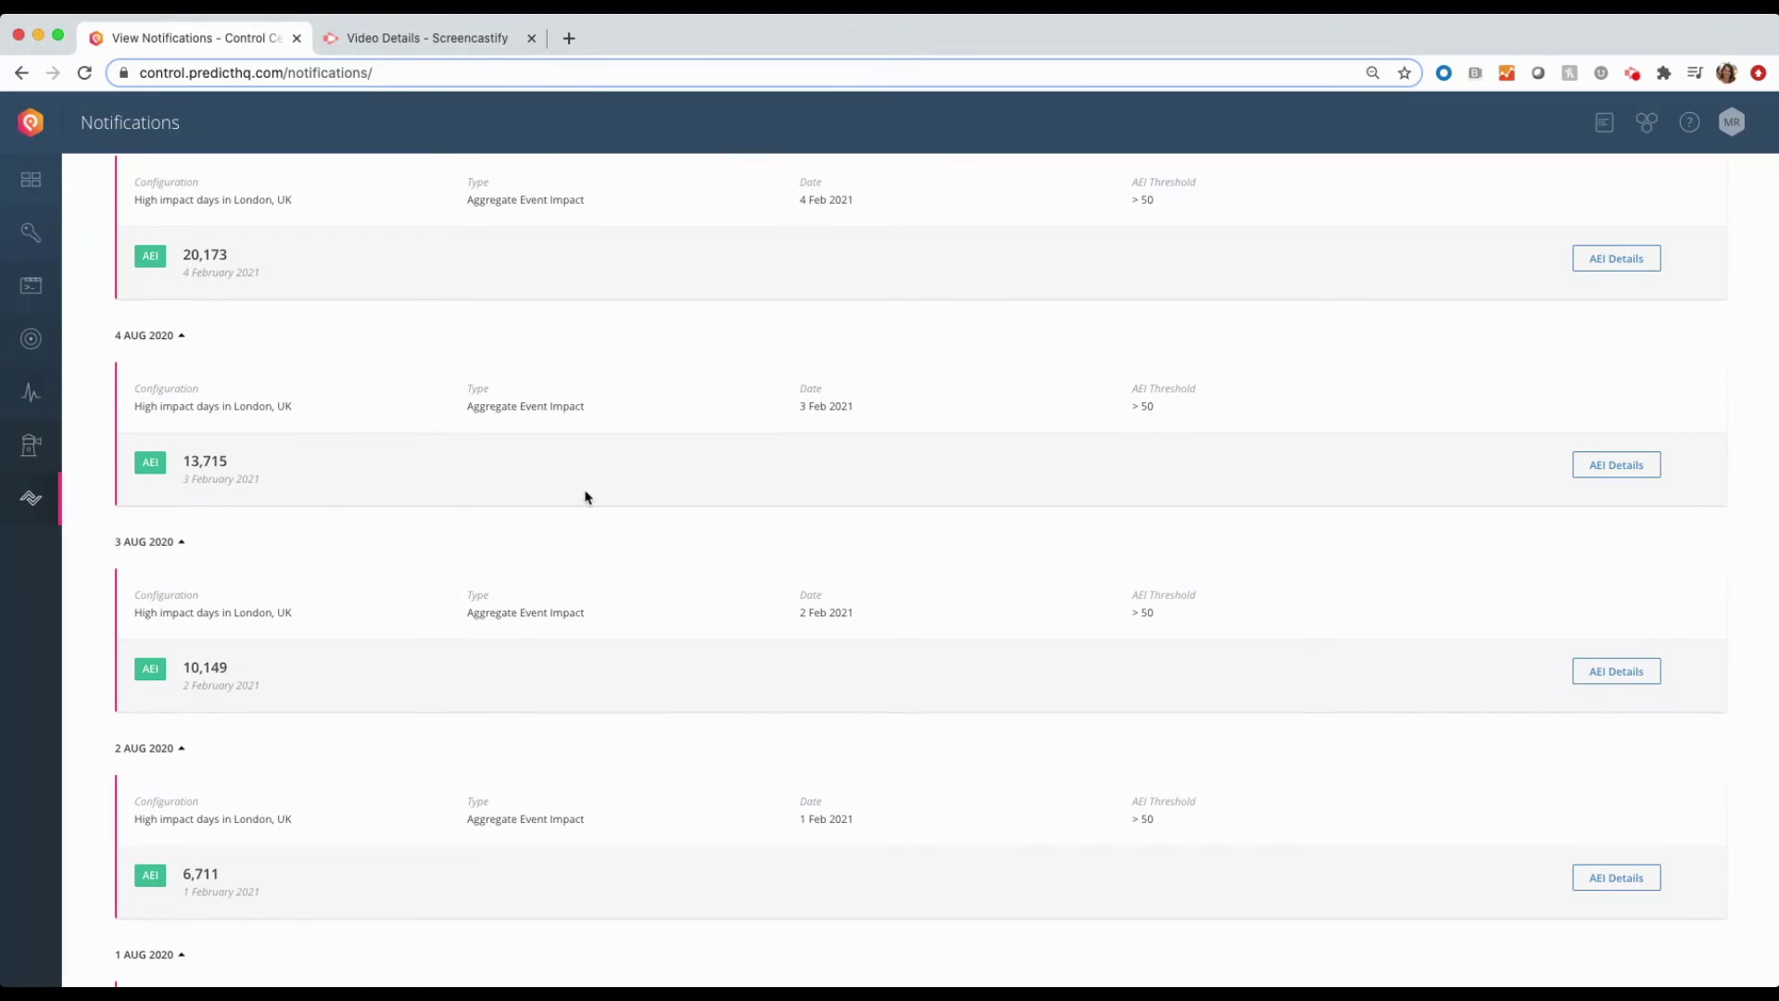
pyautogui.scroll(6, 585, 497)
pyautogui.scroll(1, 586, 497)
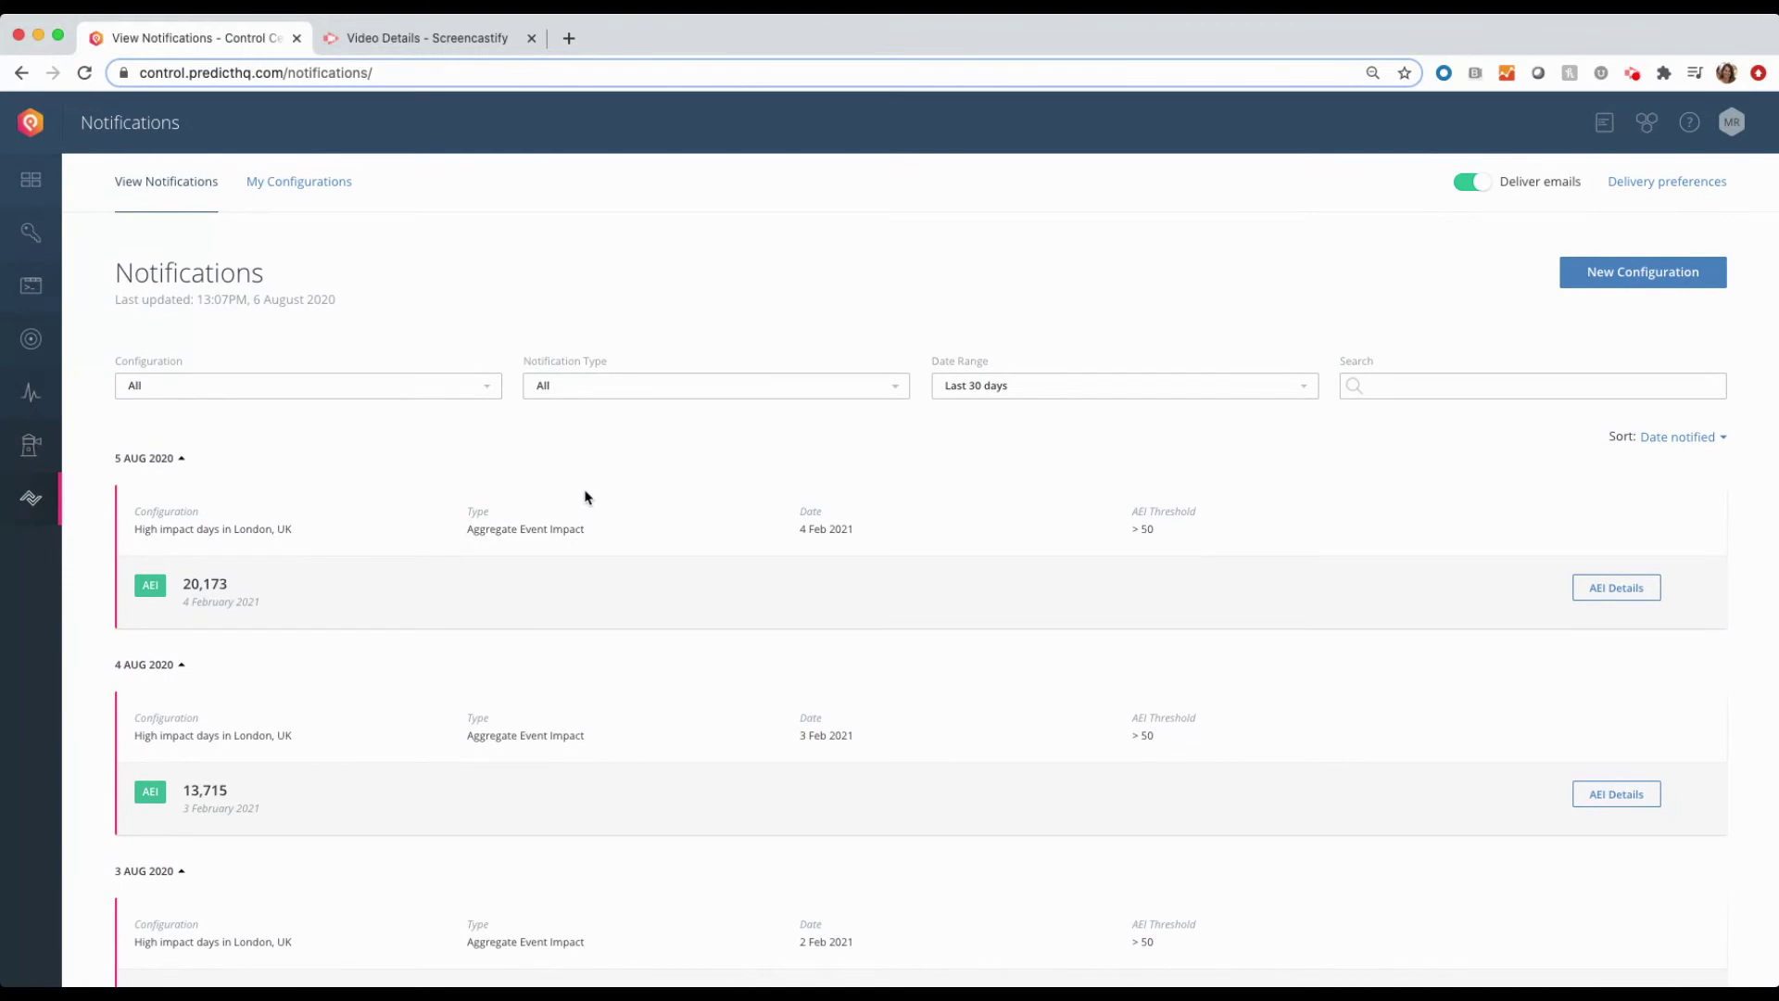
# Step: Create a new notification configuration named "Peak Days In Miami" with the Aggregate event impact notification type
pyautogui.click(1613, 274)
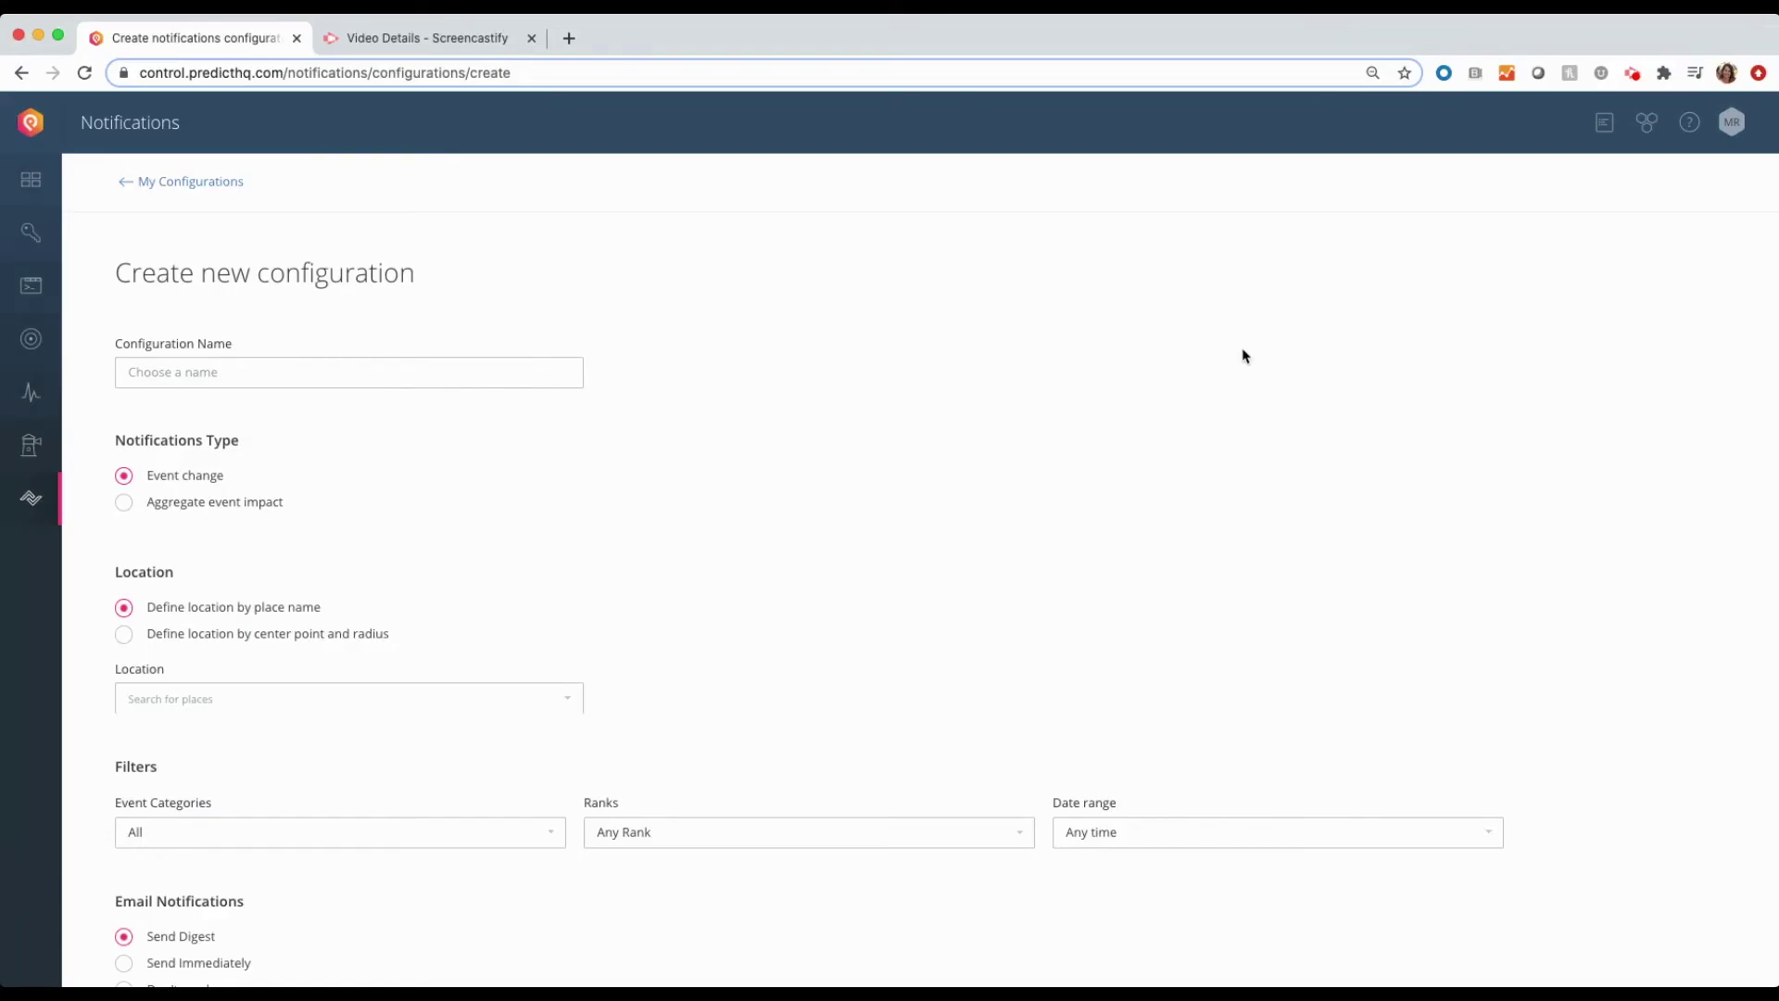
pyautogui.click(208, 375)
pyautogui.write('Peak Day s In Miami')
pyautogui.click(129, 504)
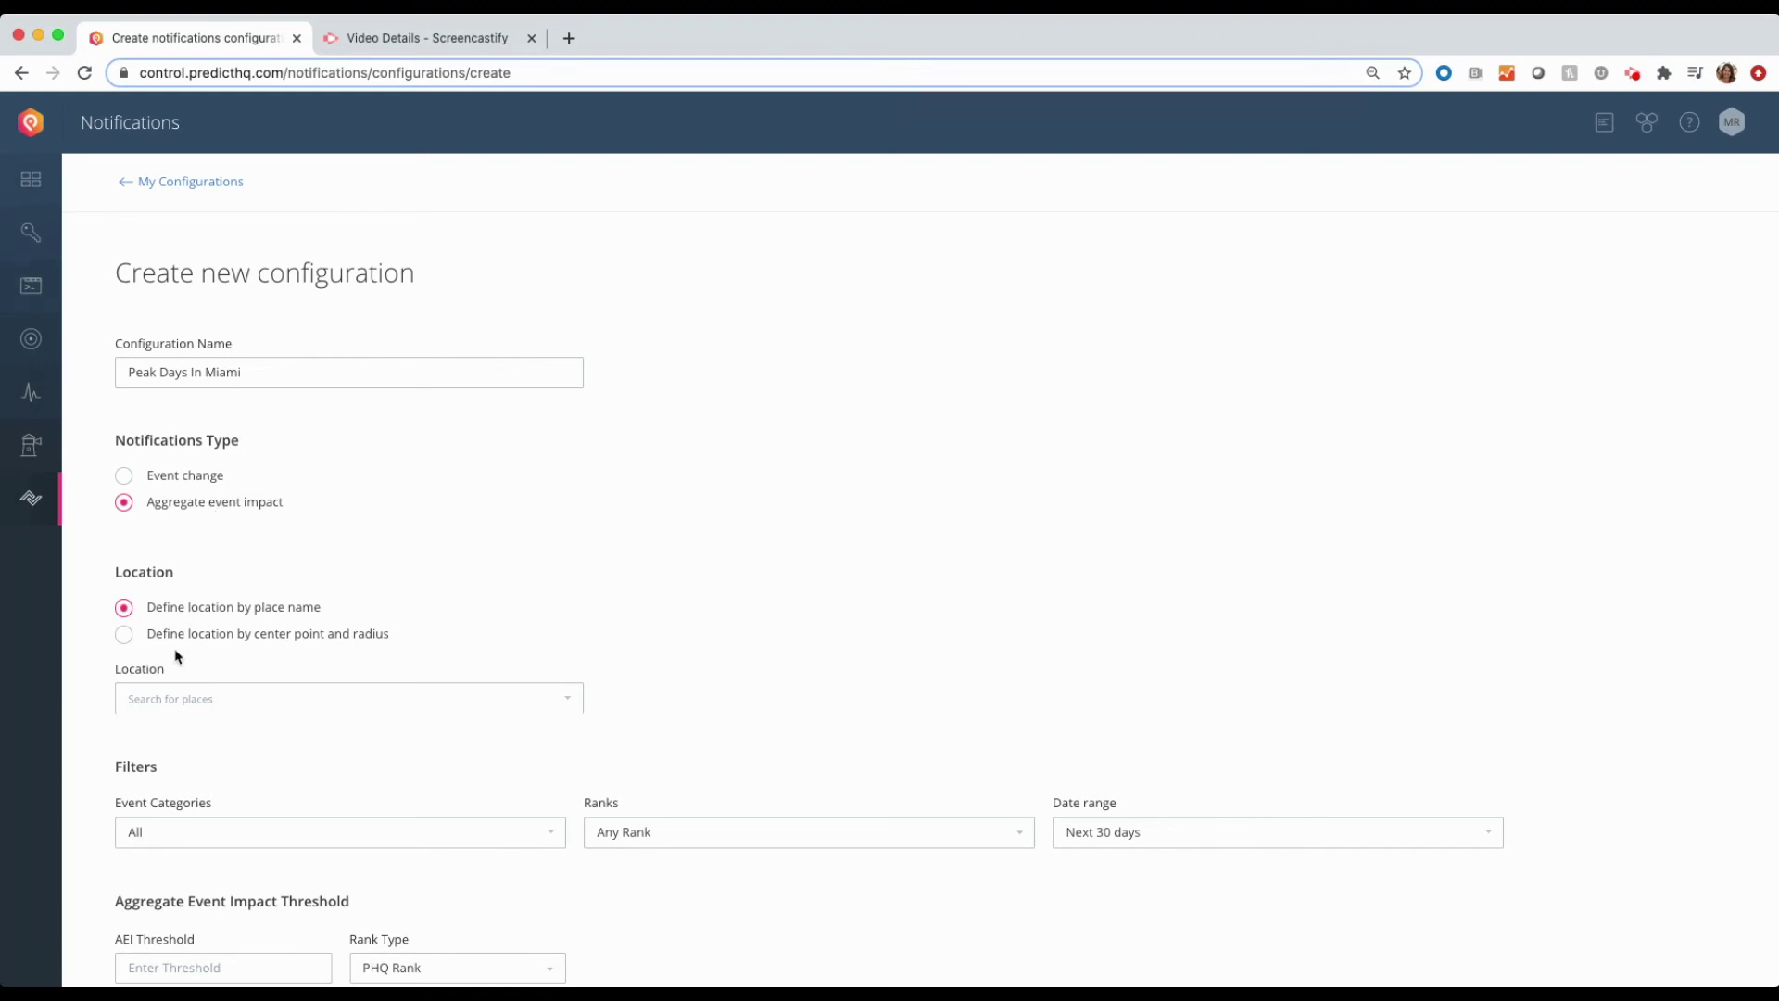
# Step: Define the configuration's location by place name as Miami, Florida, United States
pyautogui.click(172, 703)
pyautogui.write('Miami')
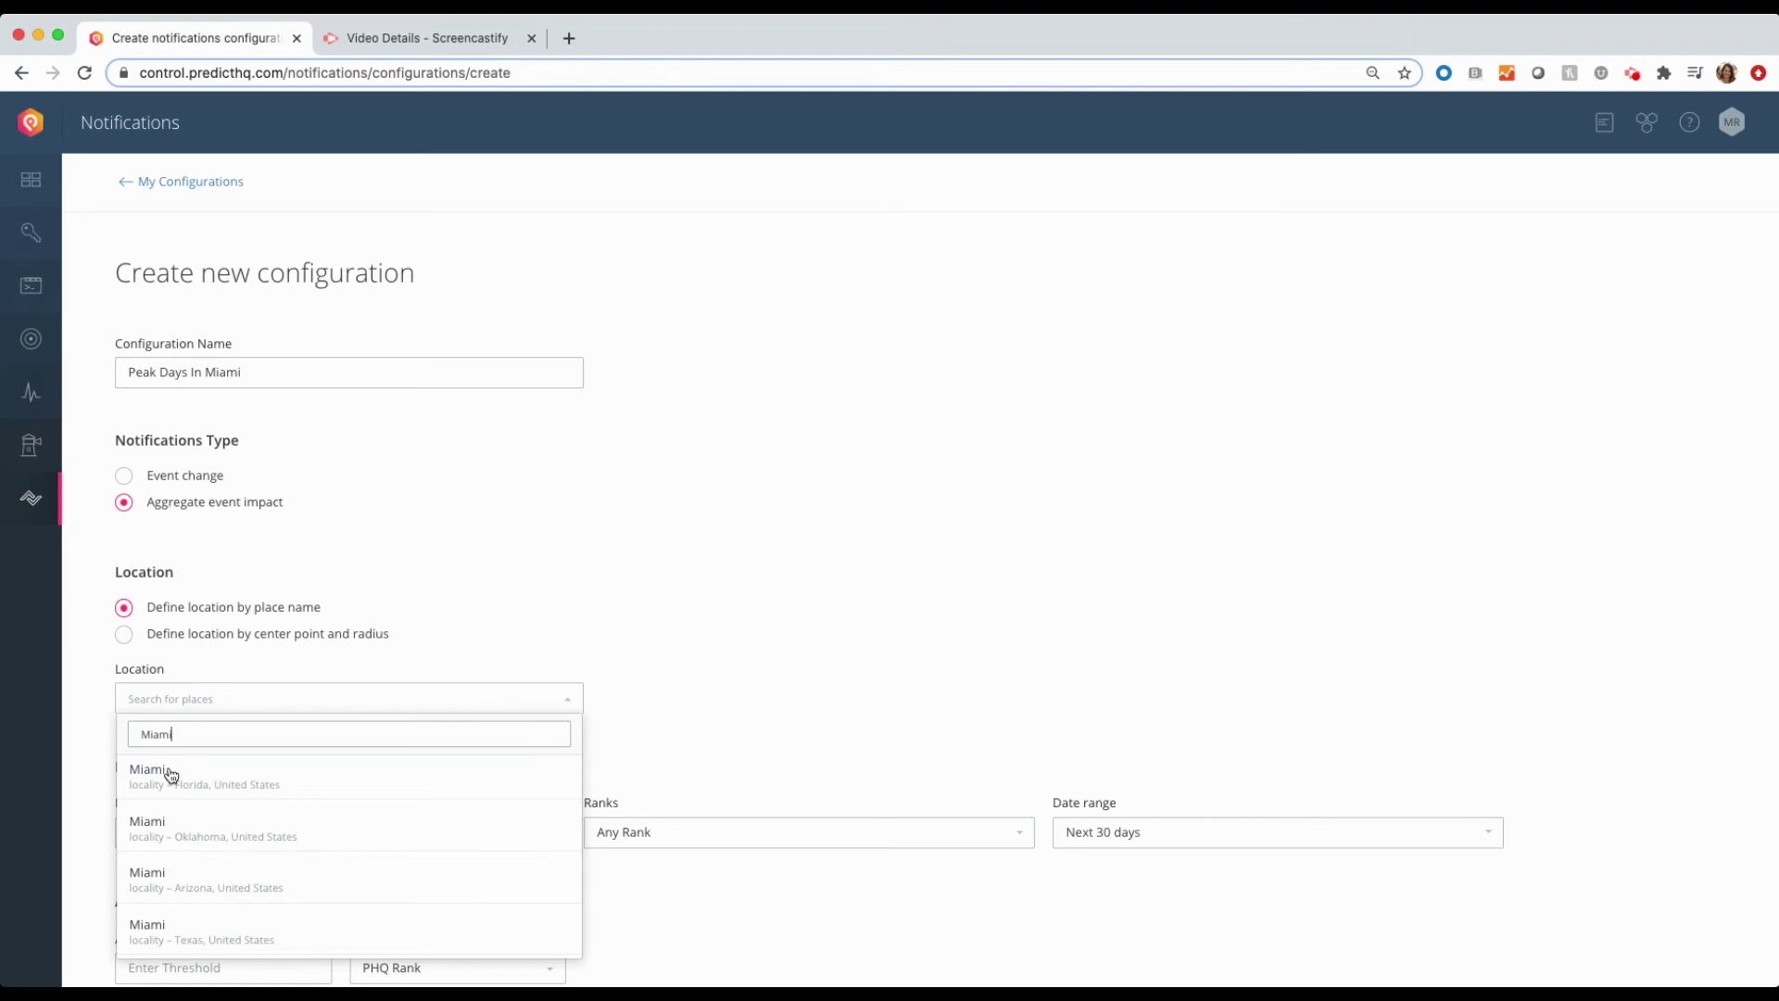
pyautogui.click(171, 775)
# Step: Restrict the event categories to Concerts and Sports only
pyautogui.scroll(-5, 281, 719)
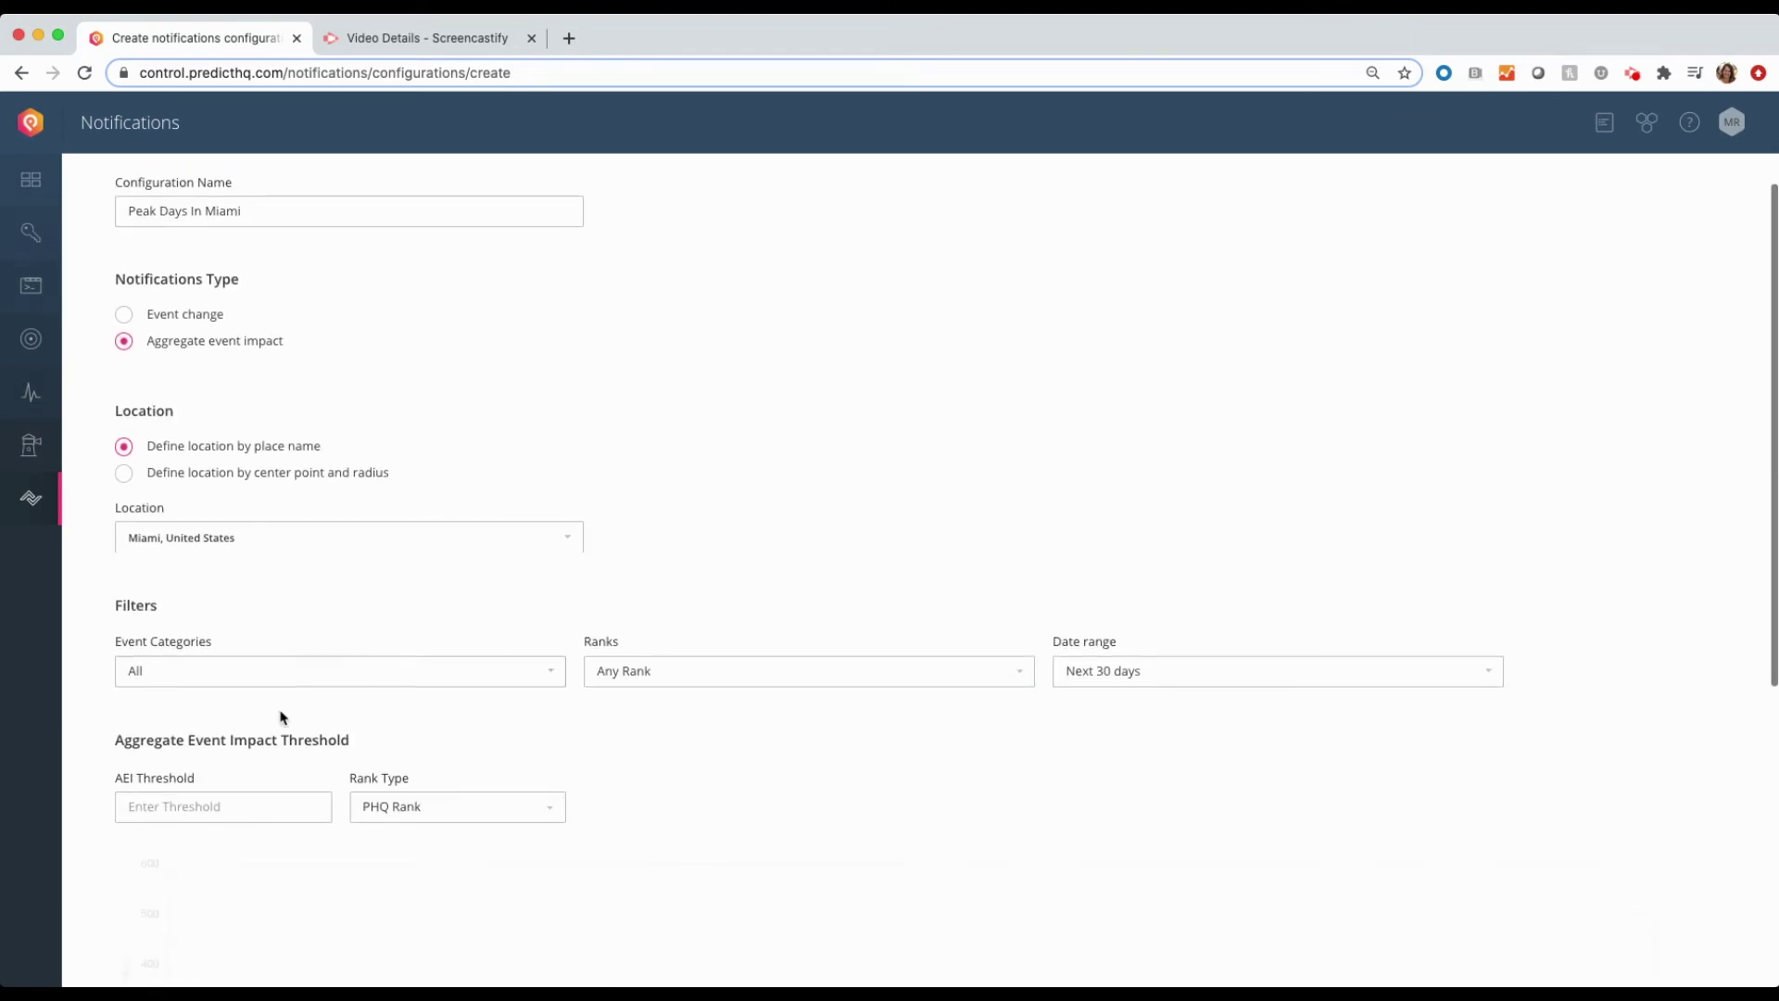
pyautogui.scroll(-3, 285, 702)
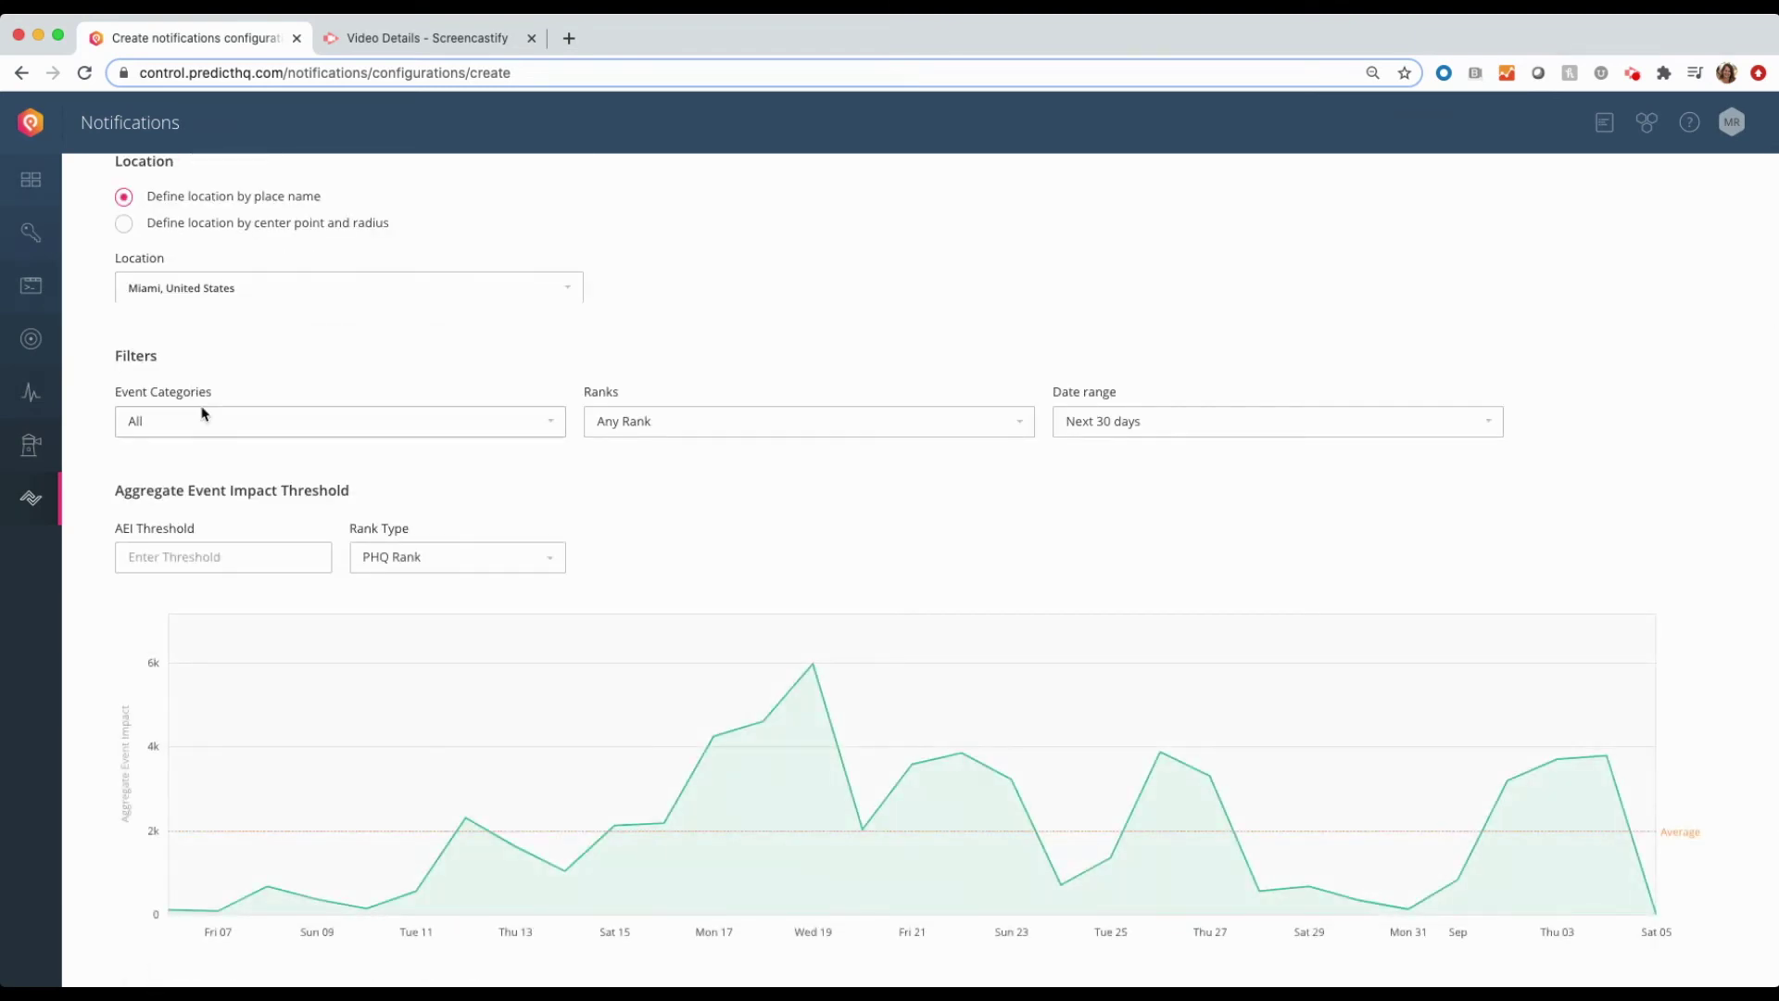
pyautogui.click(206, 420)
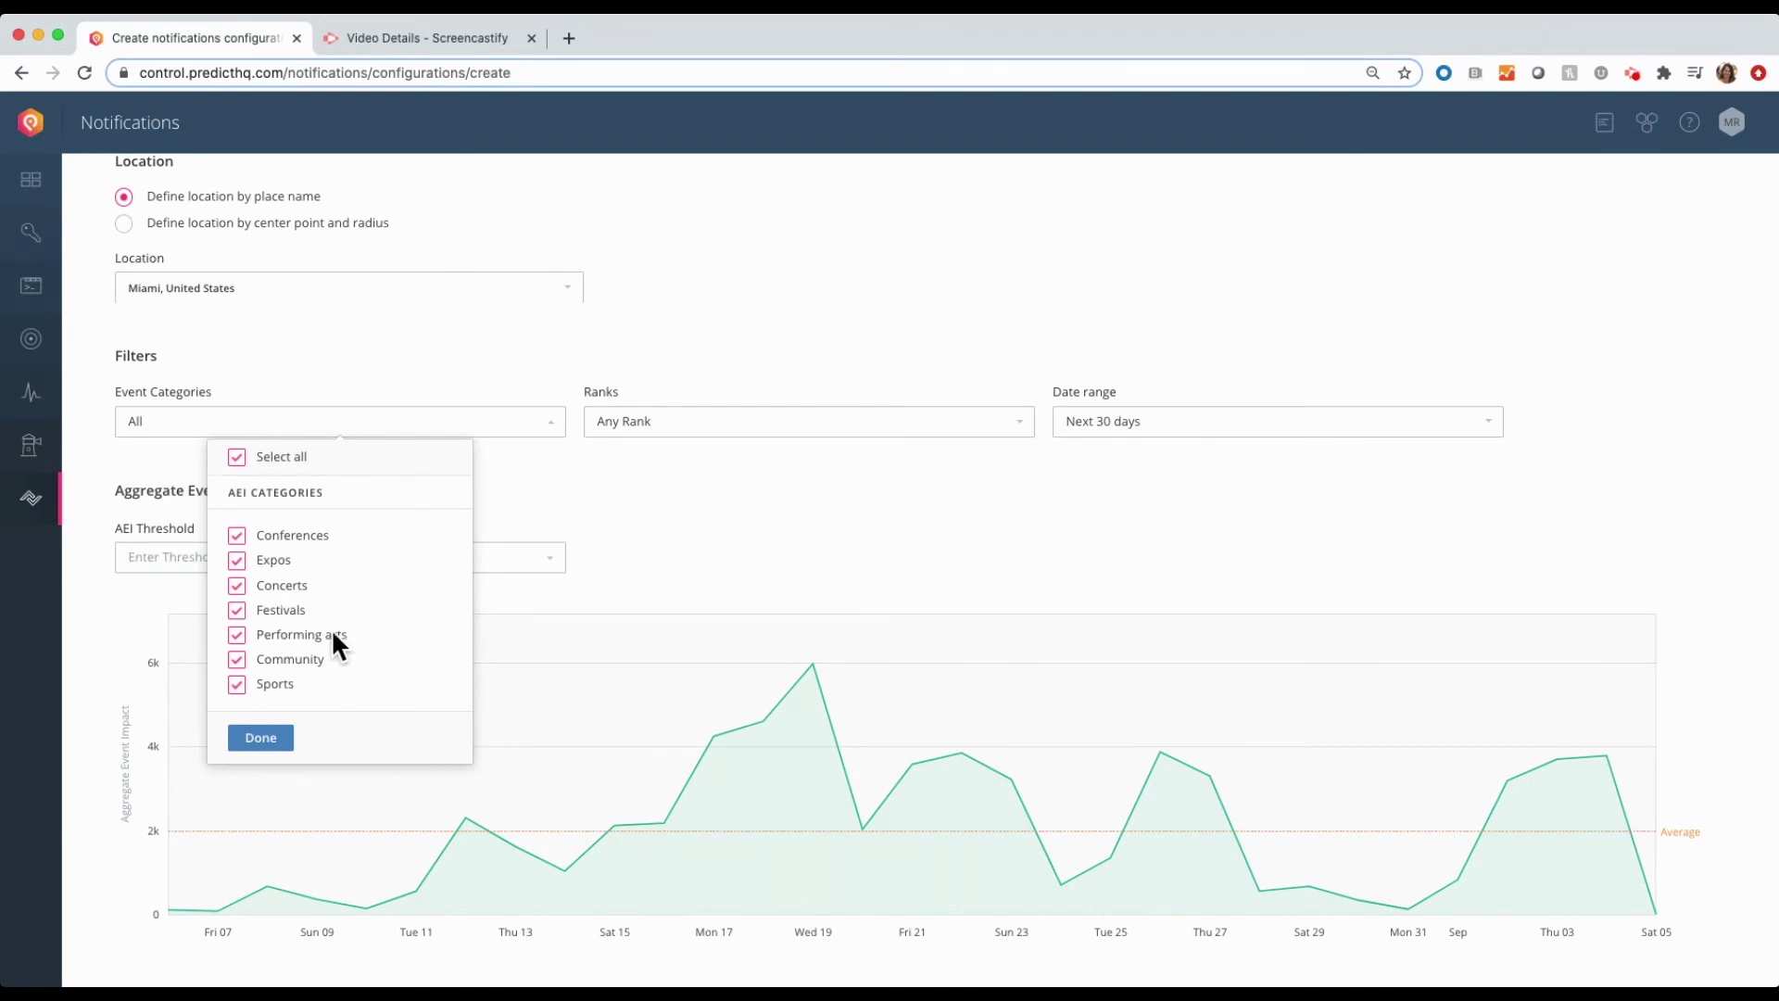
pyautogui.click(237, 458)
pyautogui.click(237, 586)
pyautogui.click(238, 685)
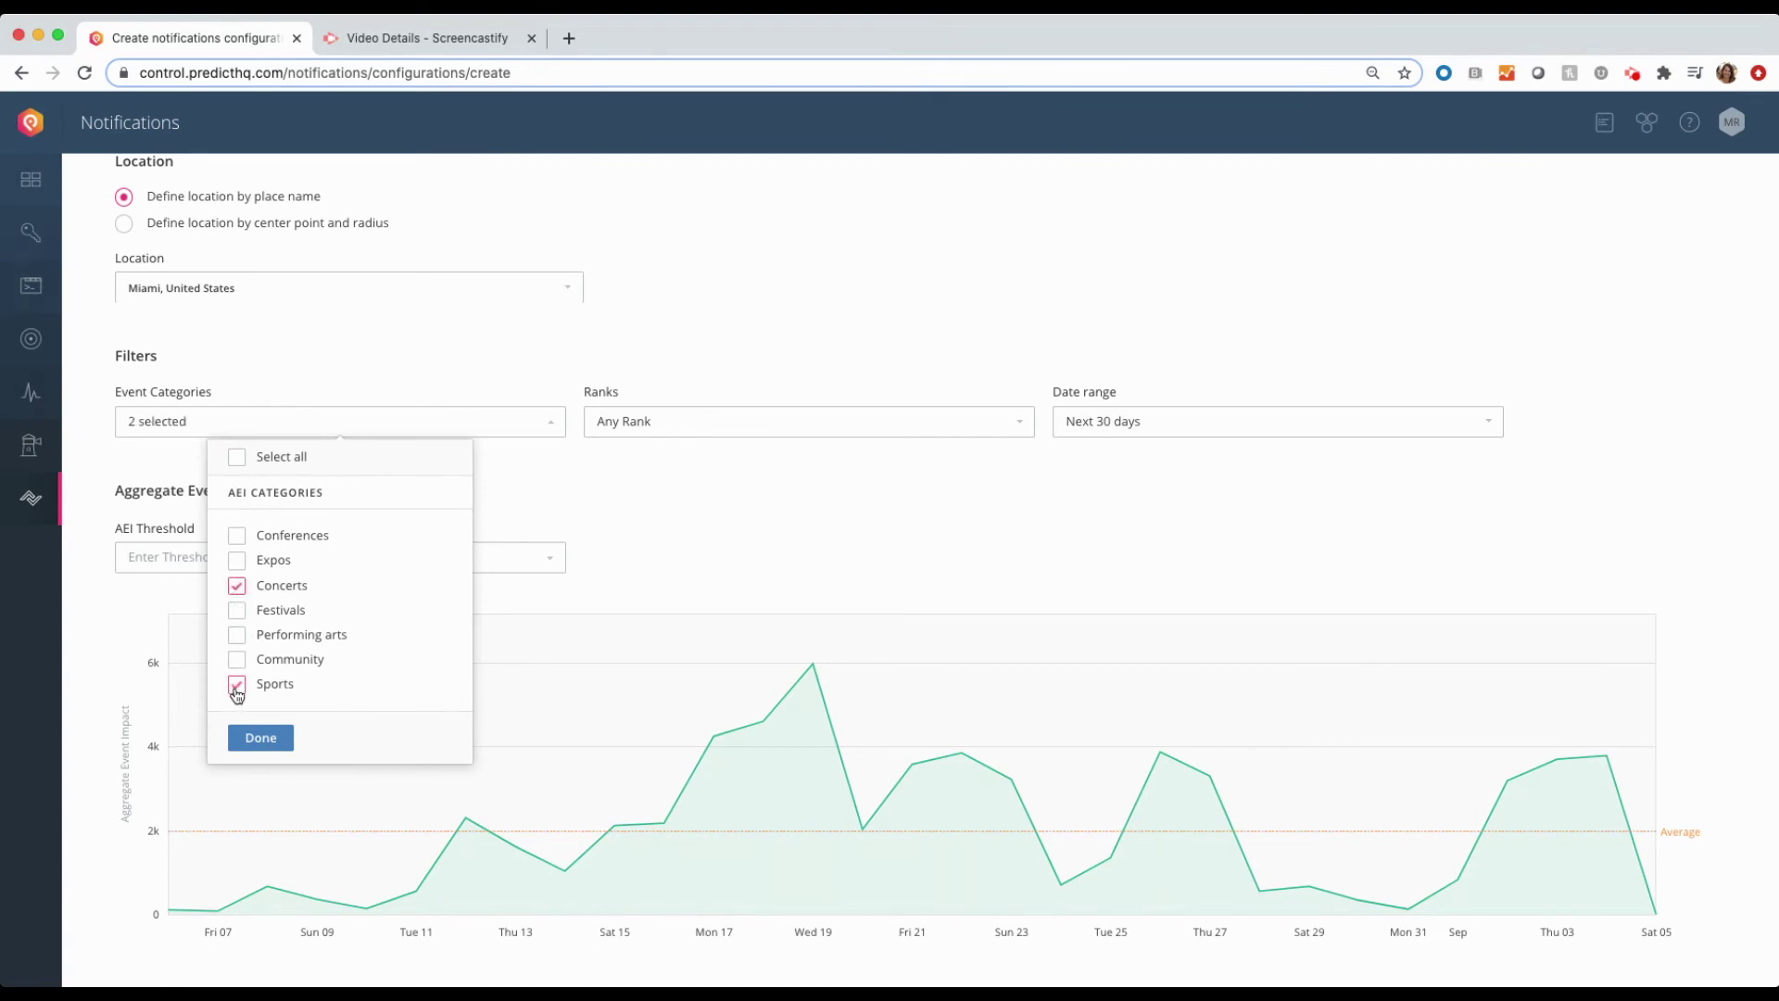
pyautogui.click(275, 737)
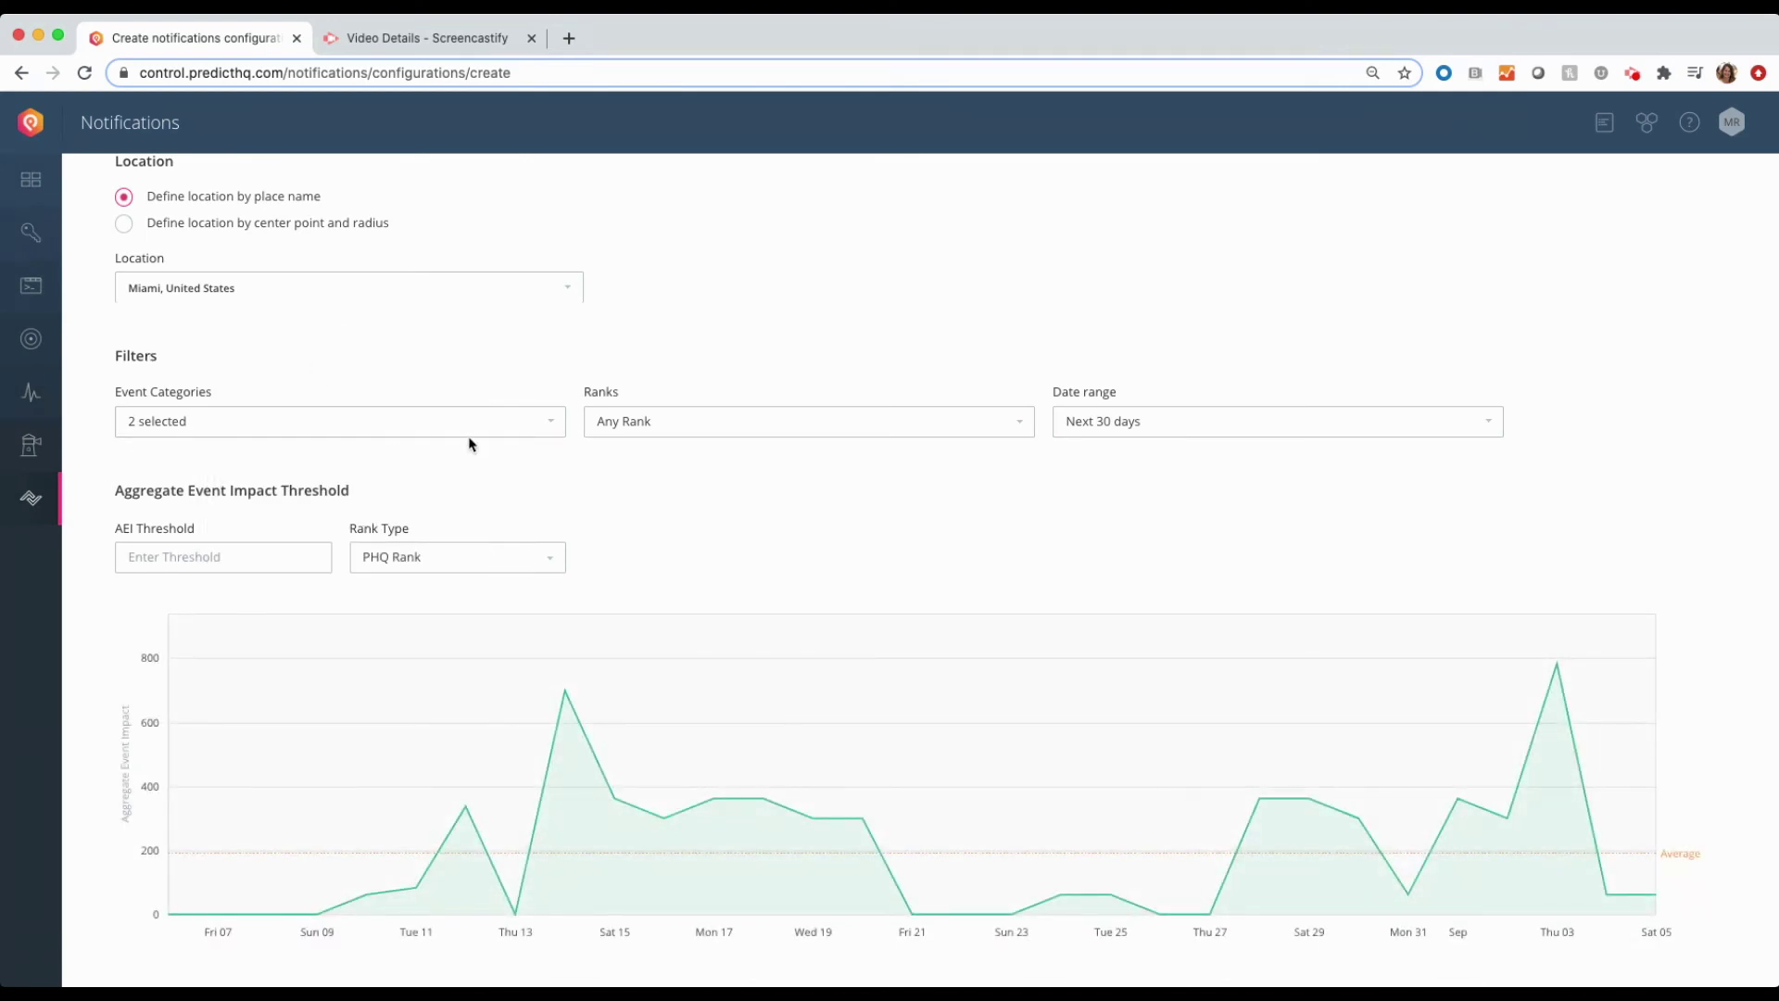
# Step: Filter the events to PHQ Rank 50-100 and use the next 30 days as the date range
pyautogui.click(681, 422)
pyautogui.click(522, 548)
pyautogui.doubleClick(1020, 548)
pyautogui.write('50')
pyautogui.click(1078, 692)
pyautogui.click(1164, 432)
pyautogui.click(1219, 558)
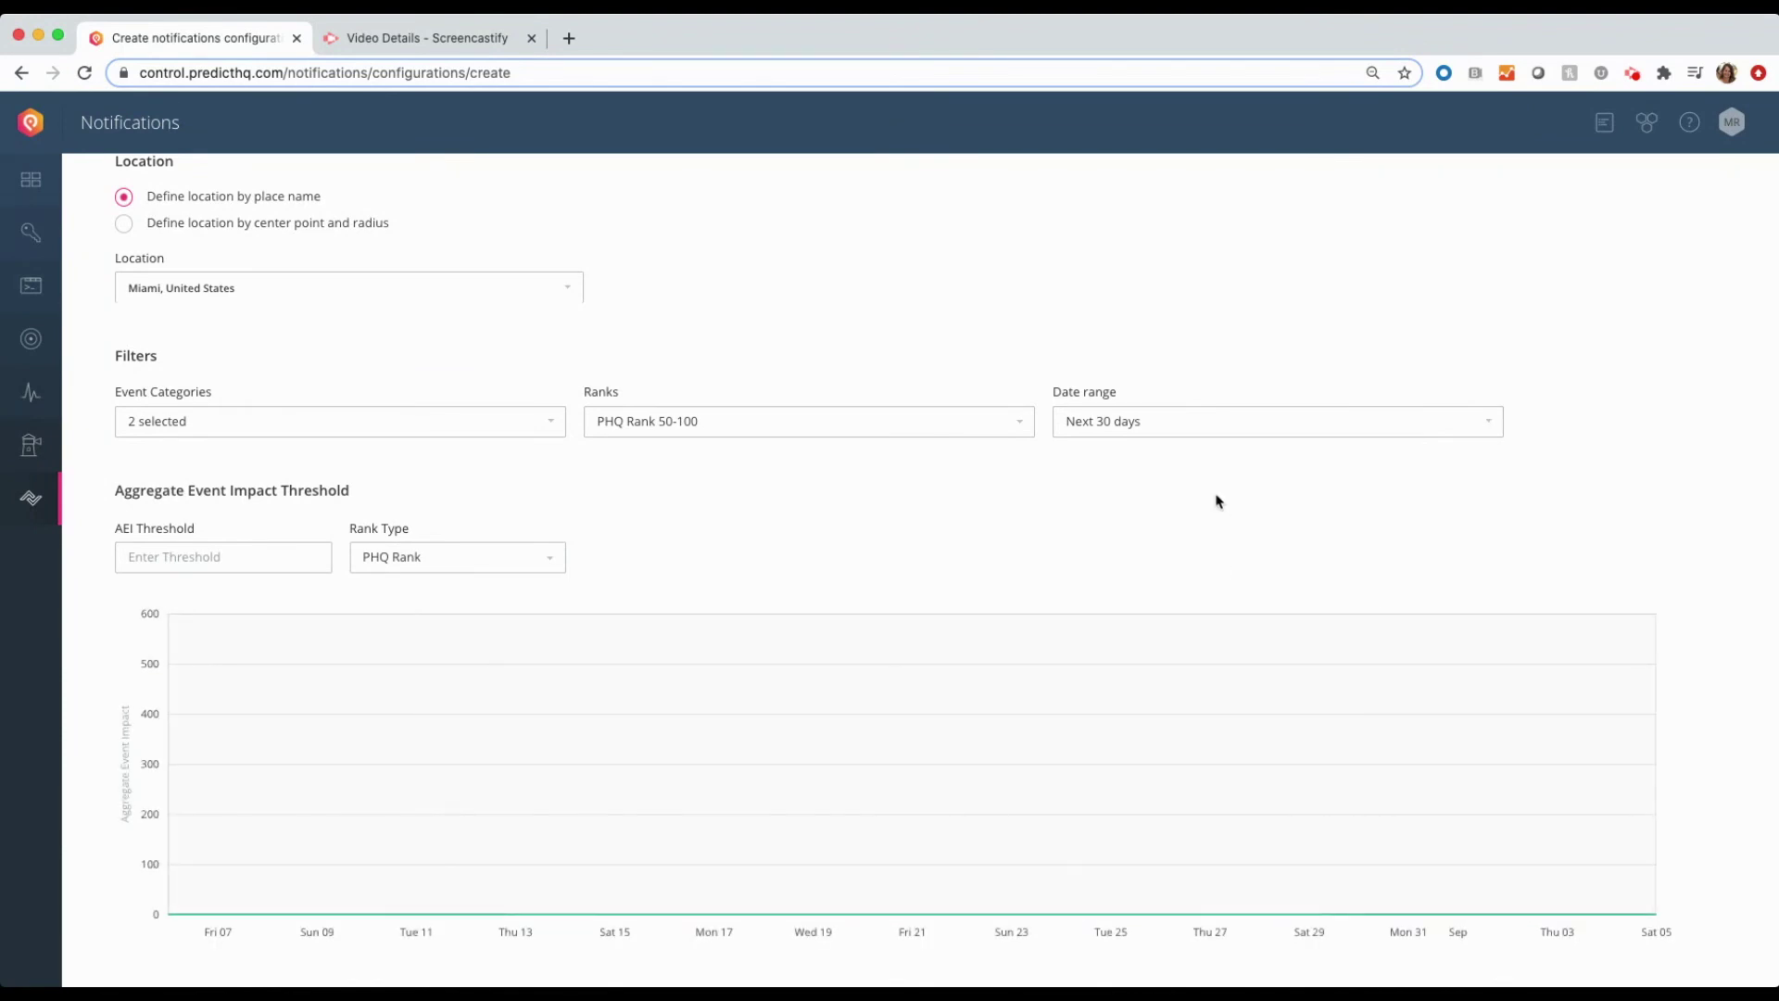
# Step: Set the AEI threshold to 5000 and save the configuration with digest email notifications
pyautogui.scroll(-3, 1143, 612)
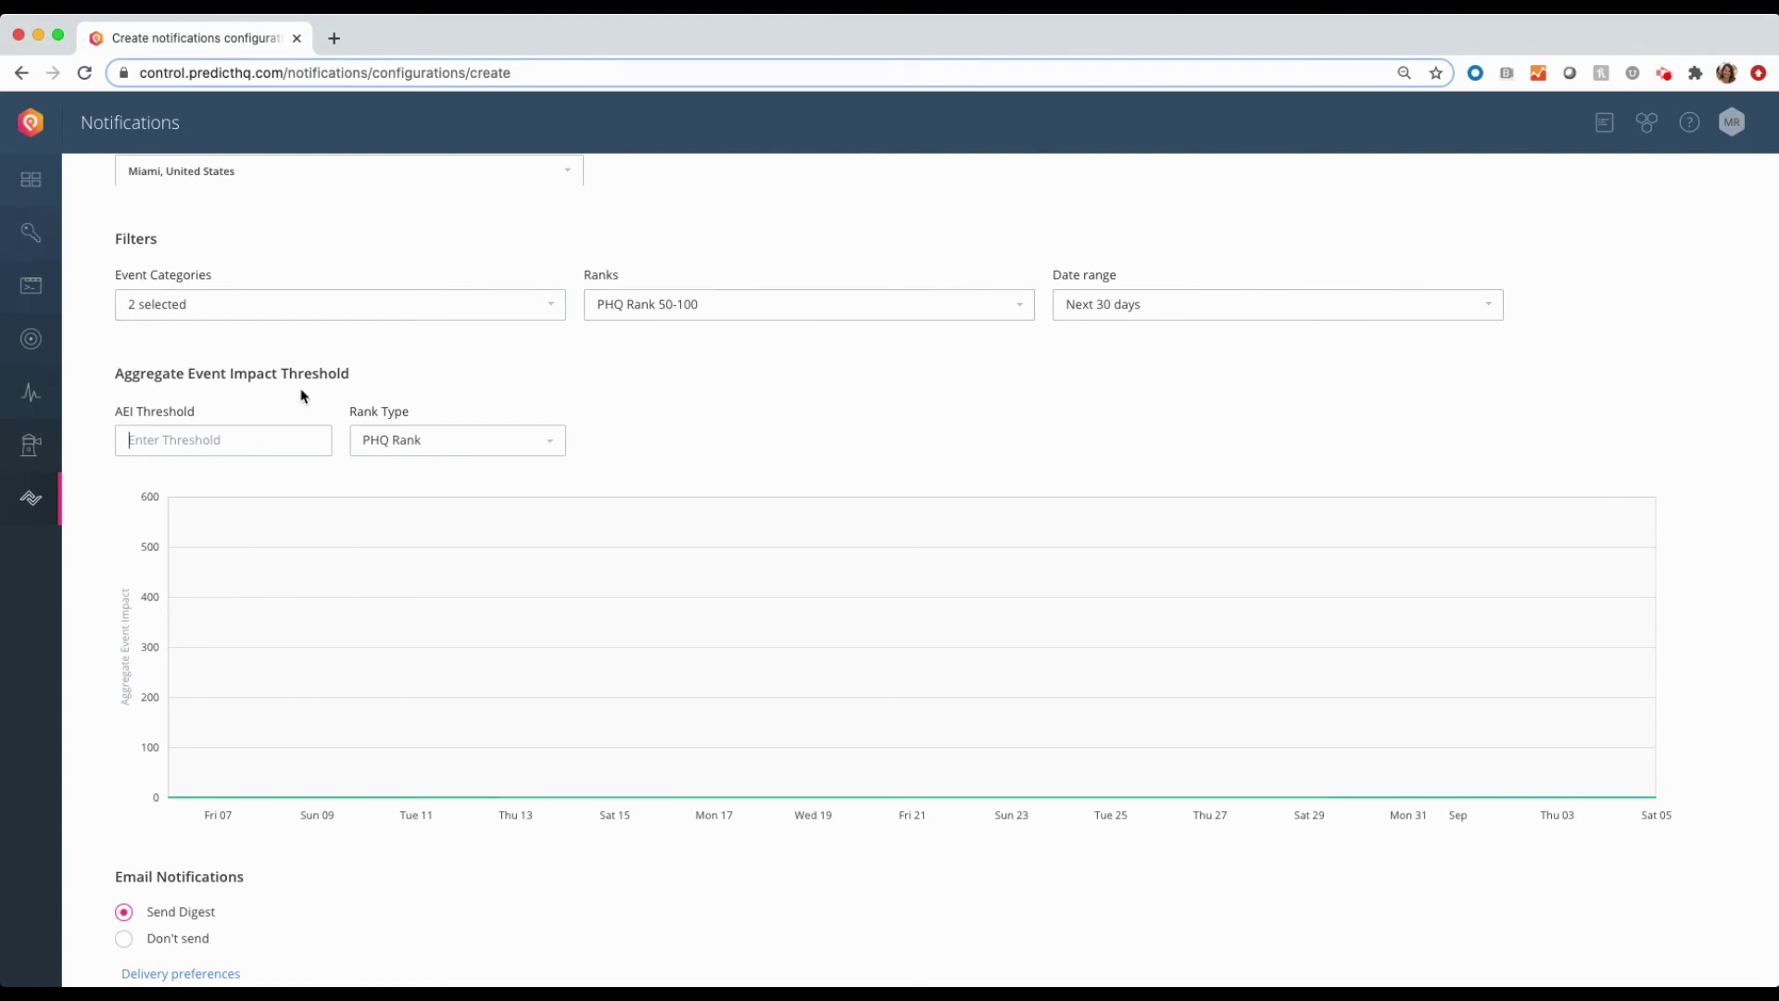
pyautogui.write('5000')
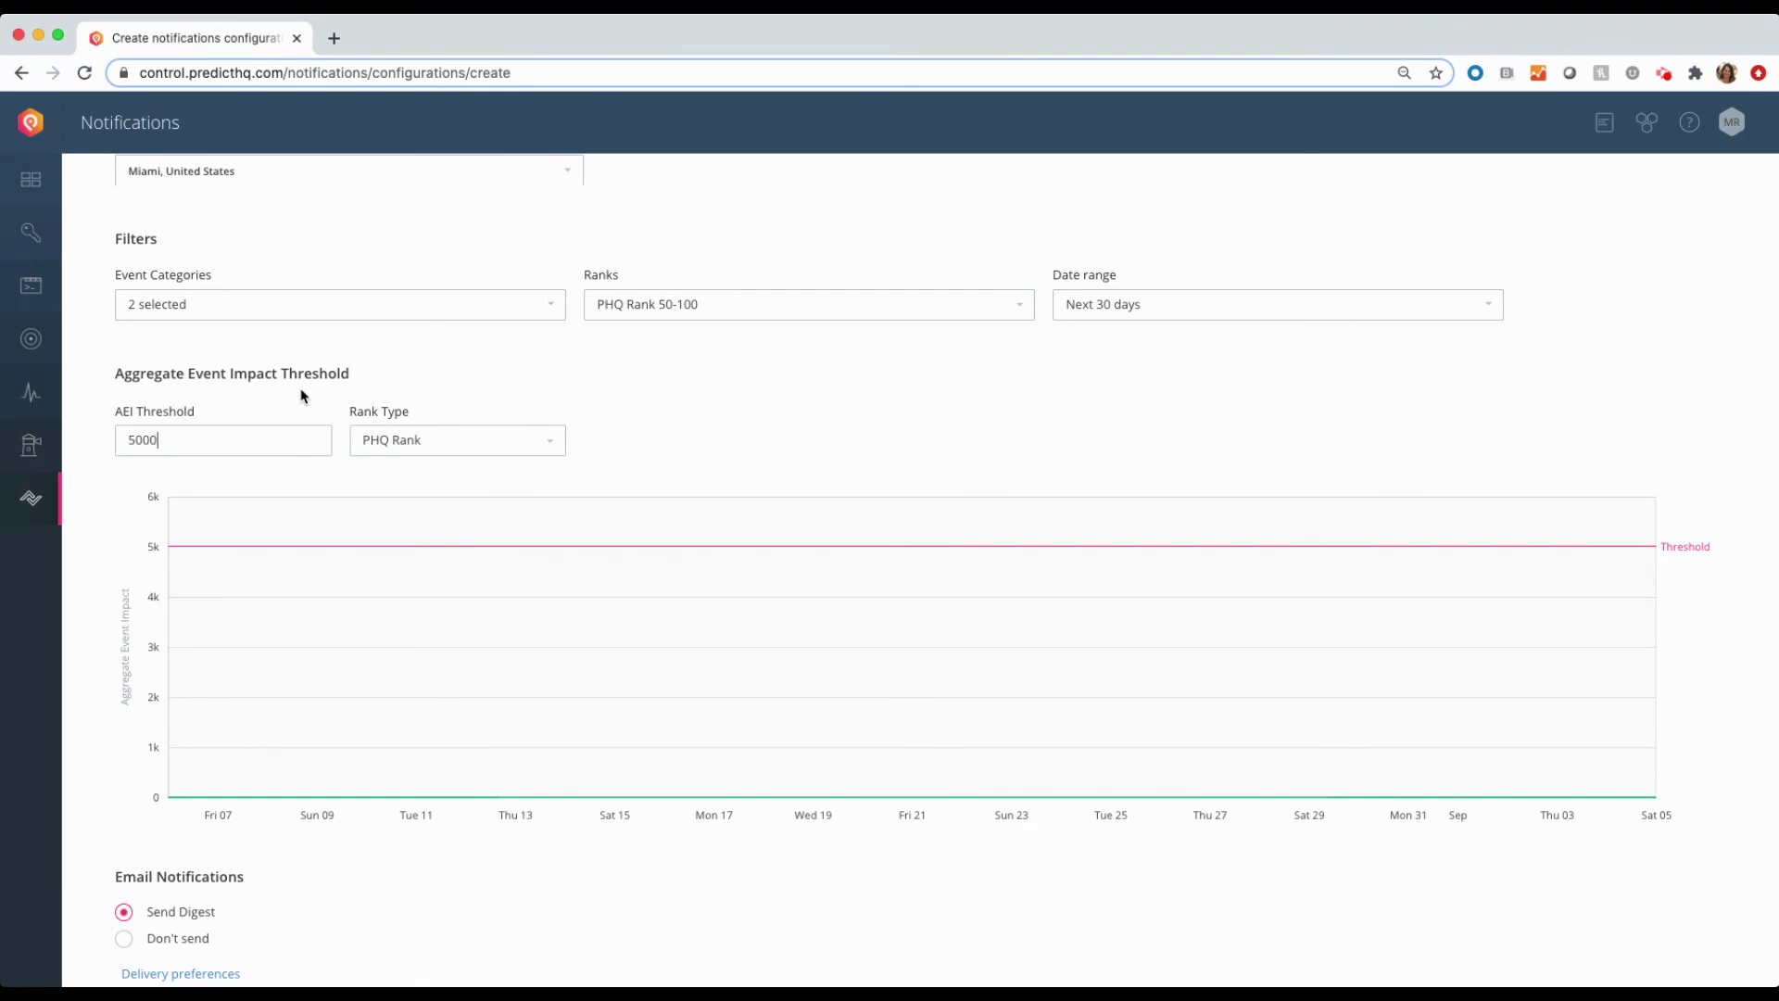
pyautogui.scroll(-3, 242, 610)
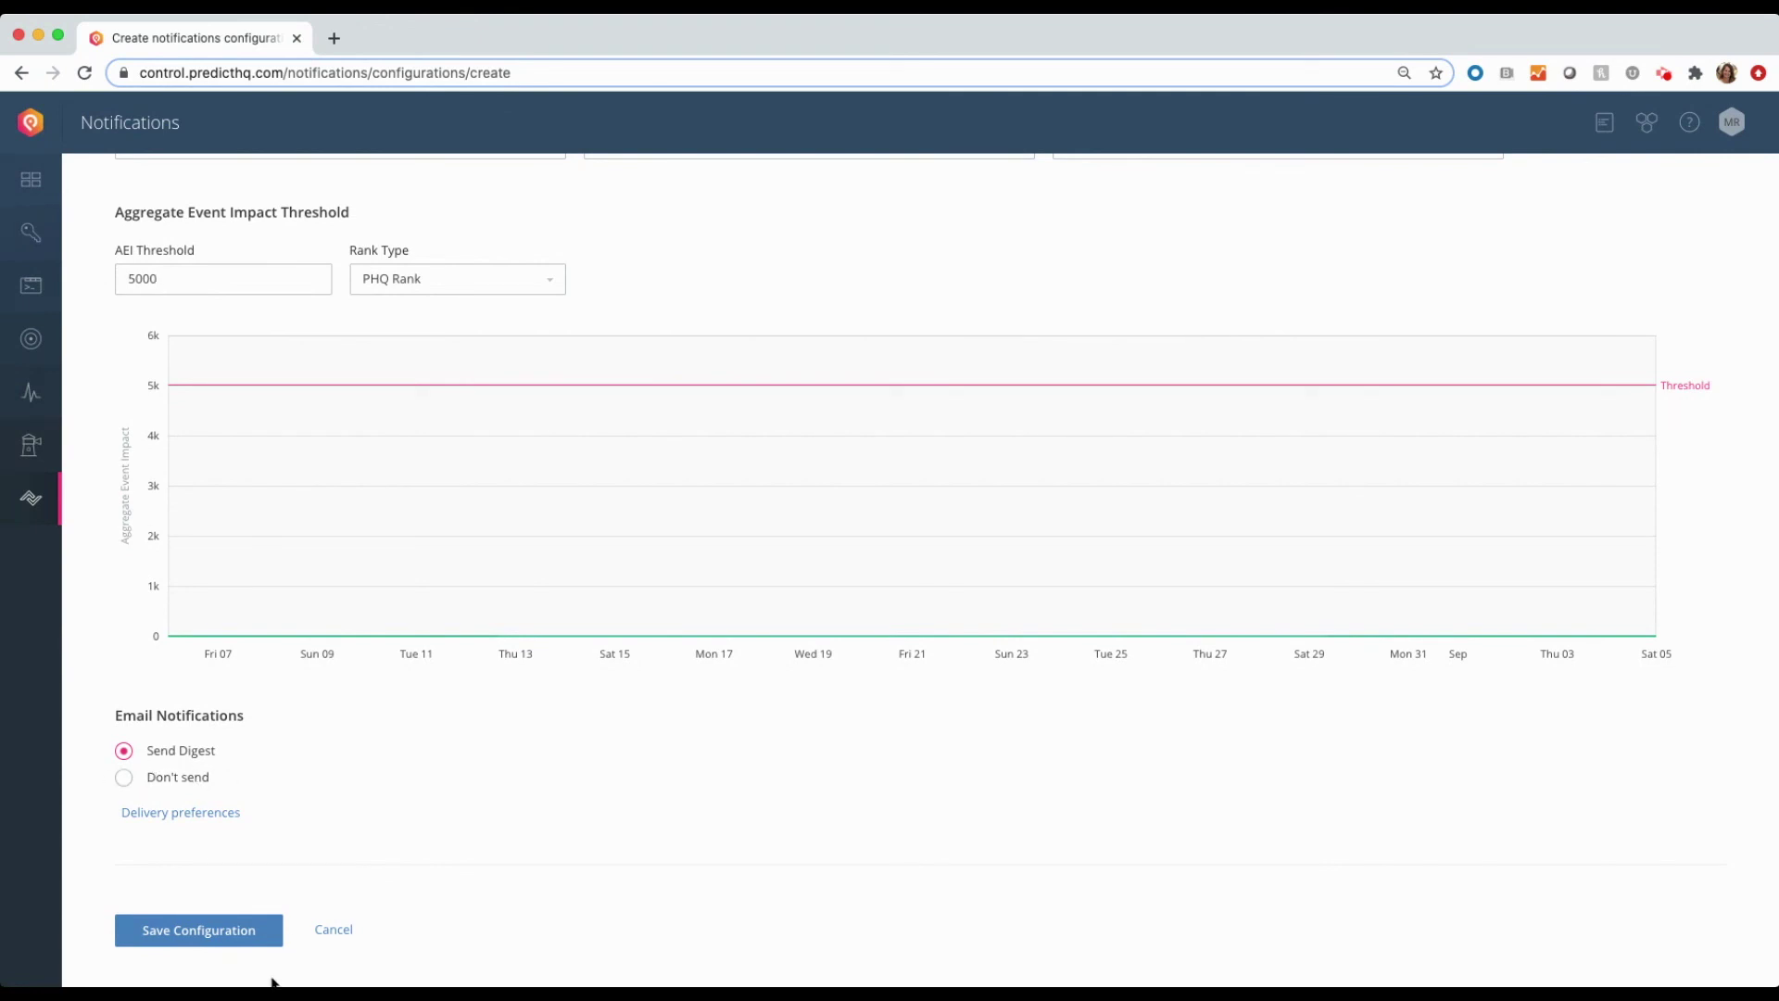
pyautogui.click(225, 945)
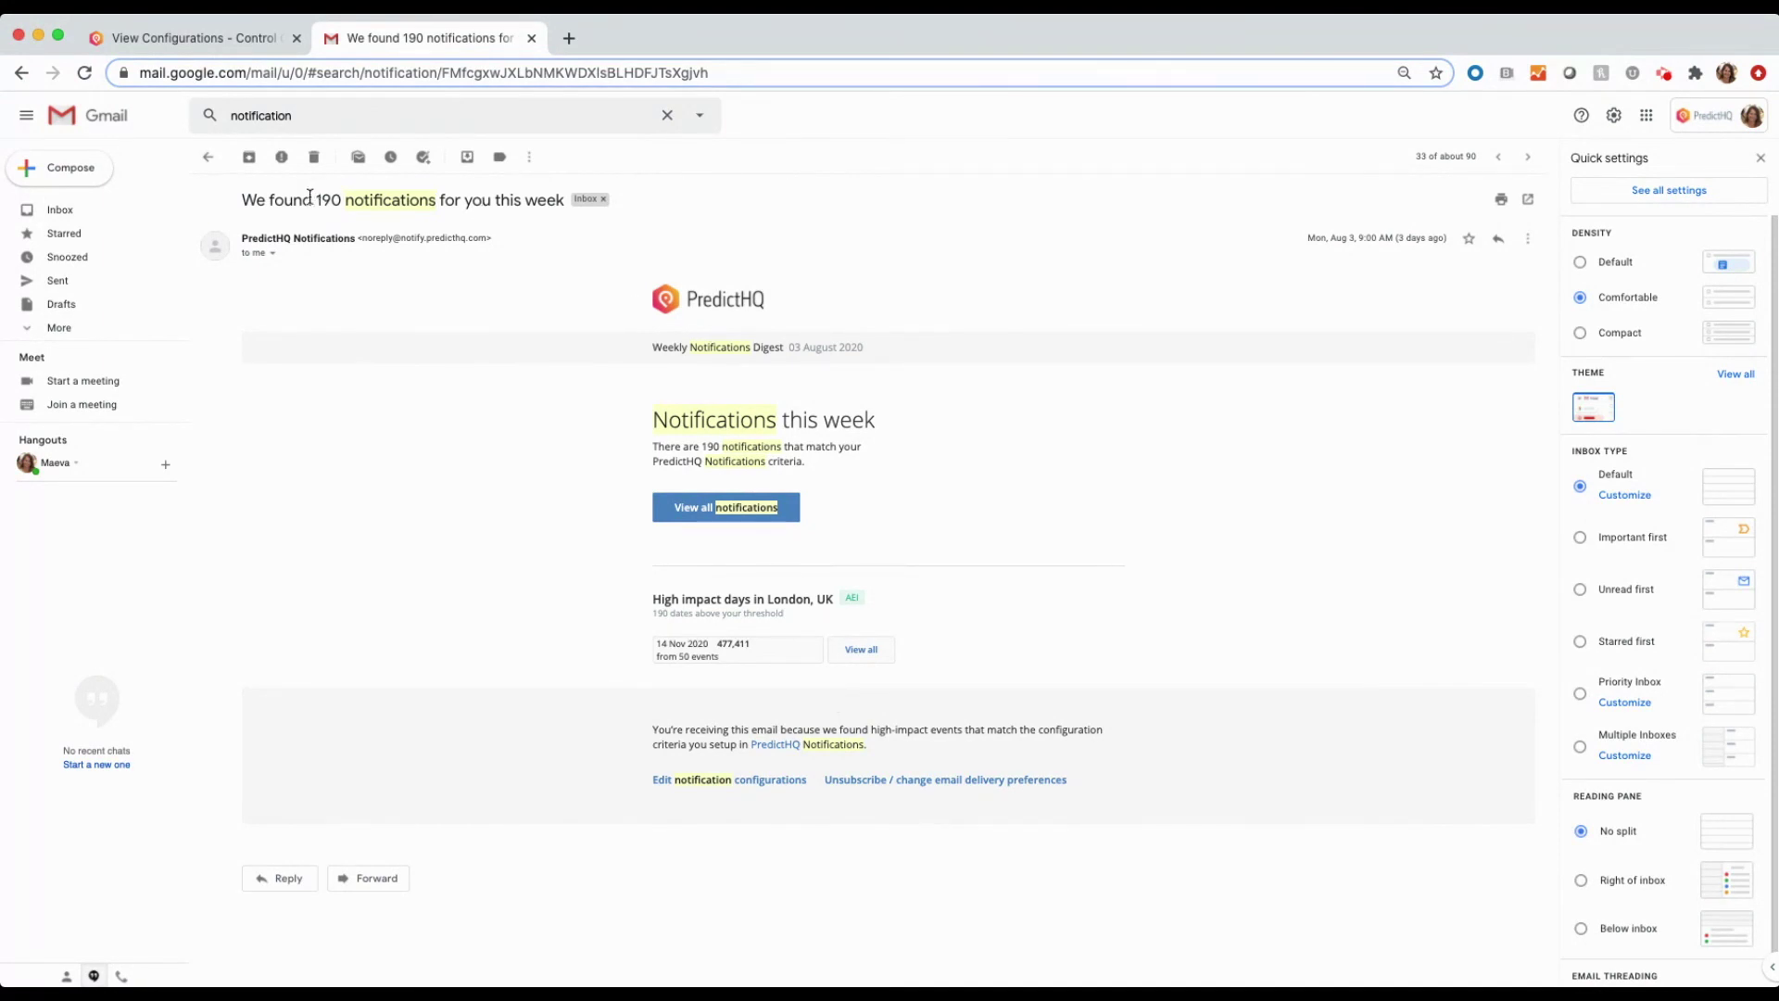
# Step: In Gmail, examine the number of notifications in the subject of PredictHQ's weekly digest email
pyautogui.moveTo(314, 200); pyautogui.dragTo(419, 199)
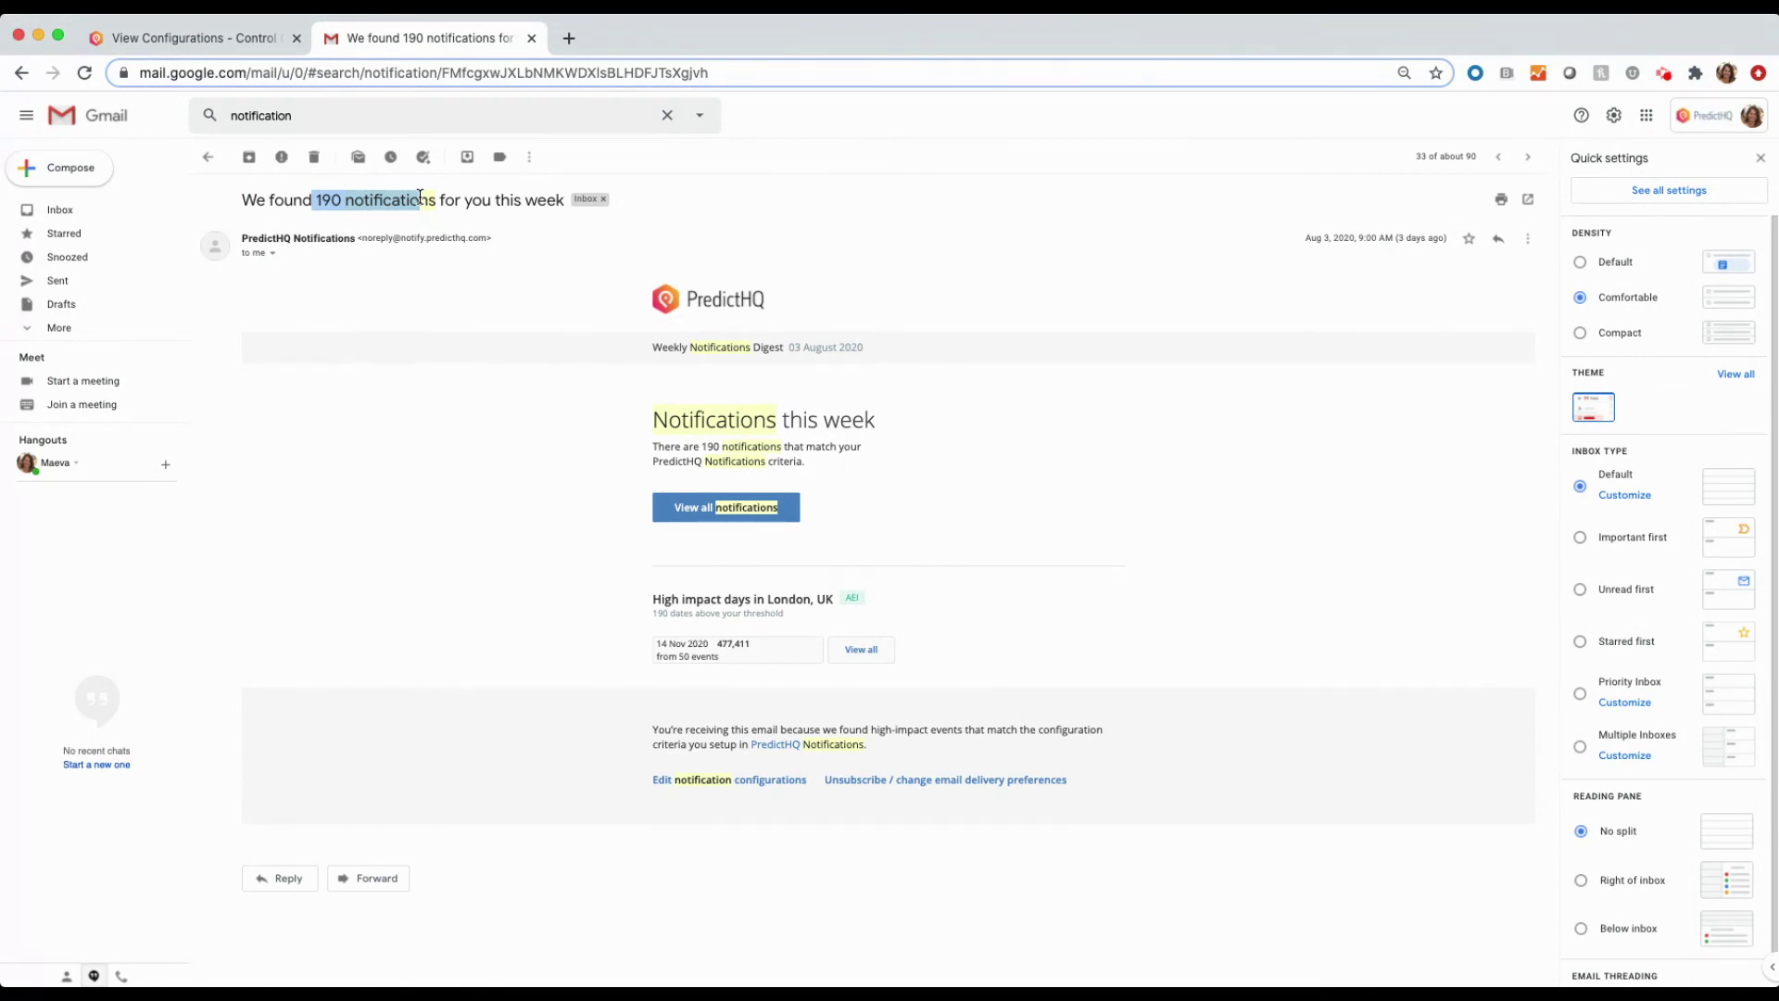
pyautogui.click(420, 198)
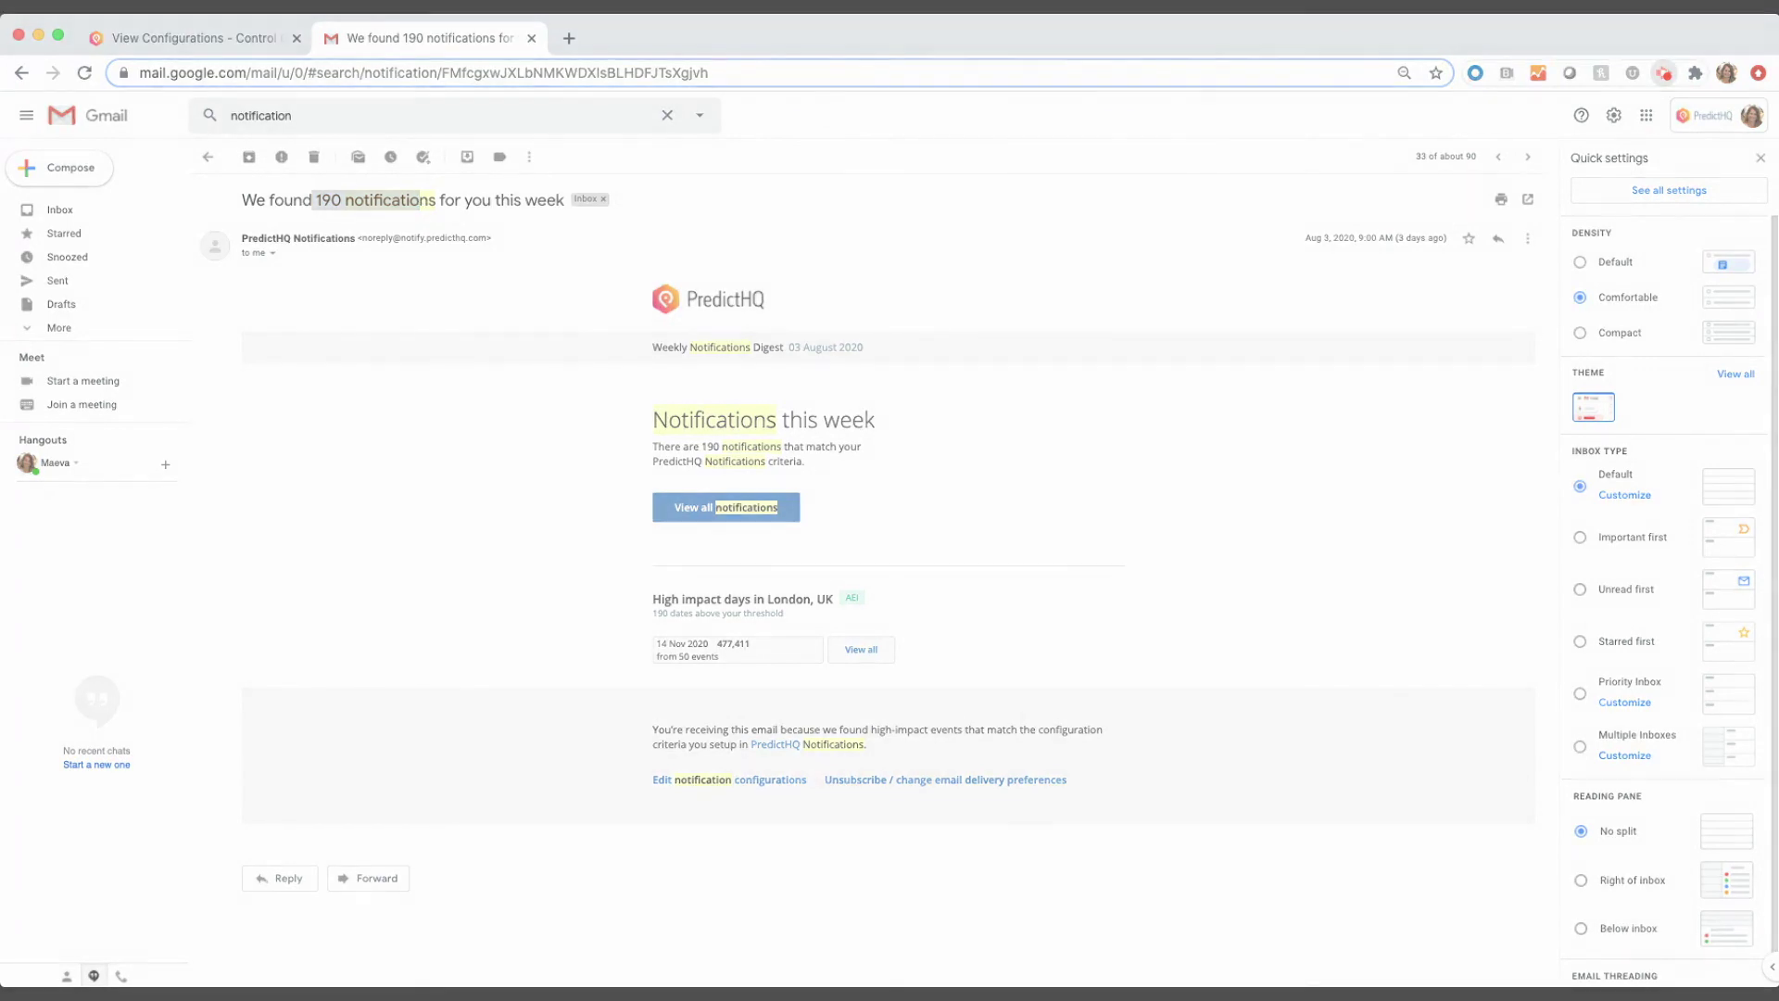